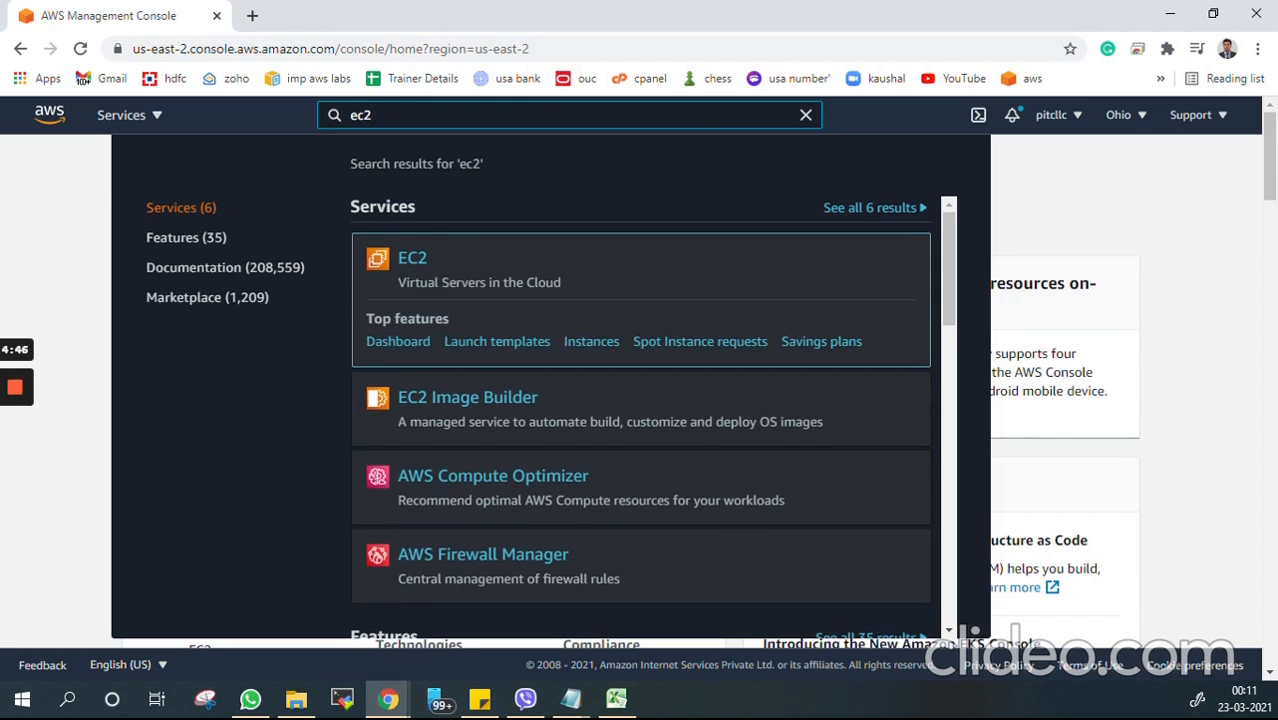
Clear the service search for ec2 and open EC2 from the Compute group of all services
{"action": "key", "text": "BackSpace"}
{"action": "key", "text": "BackSpace"}
{"action": "key", "text": "BackSpace"}
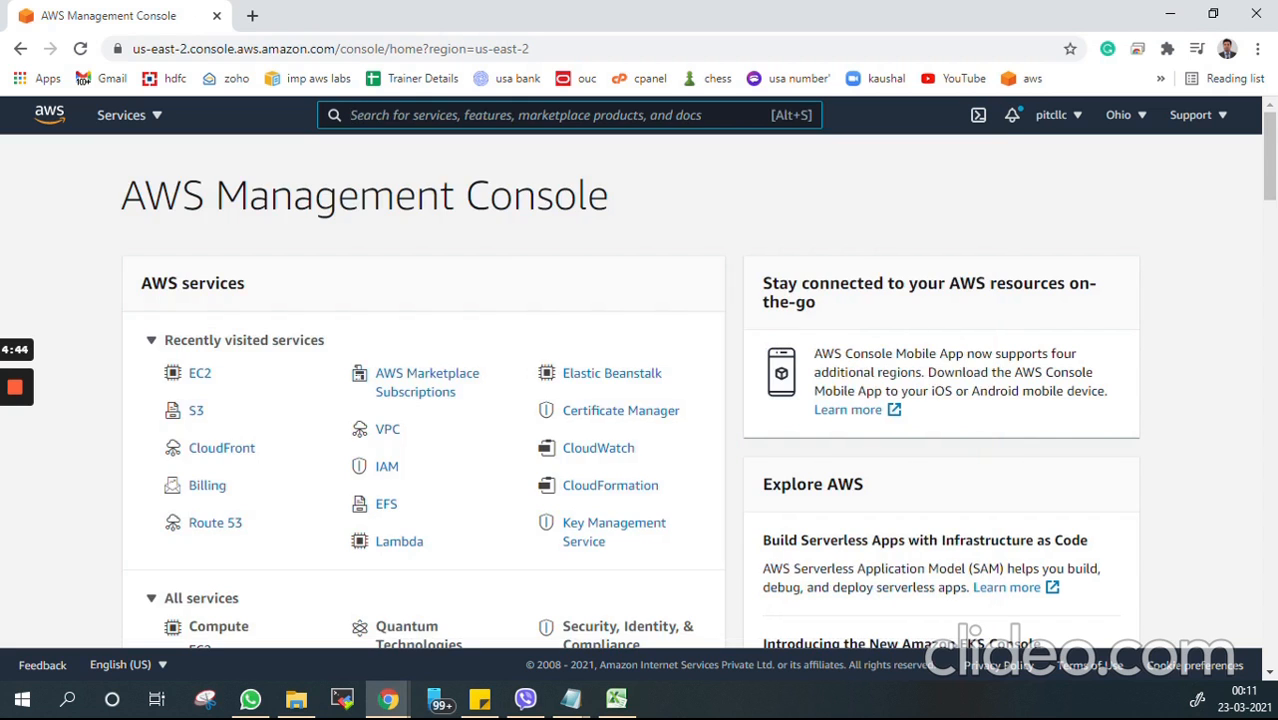
{"action": "left_click", "coordinate": [121, 127]}
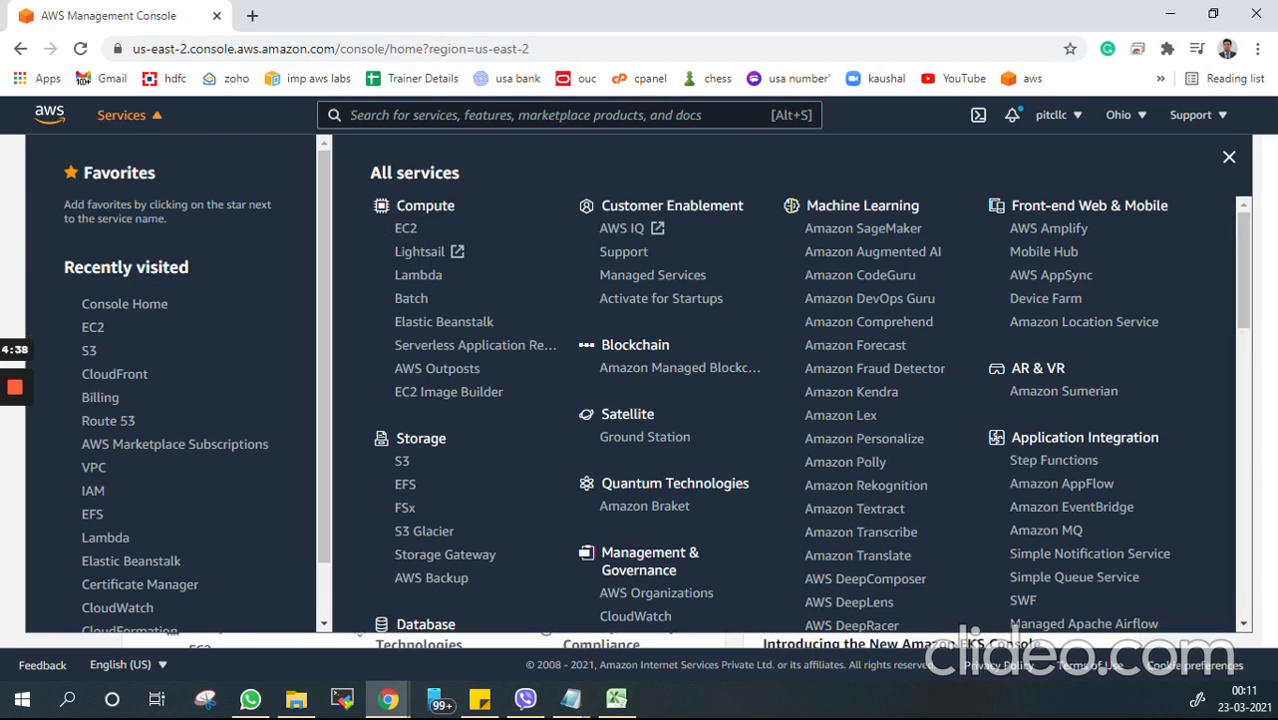
{"action": "left_click", "coordinate": [410, 237]}
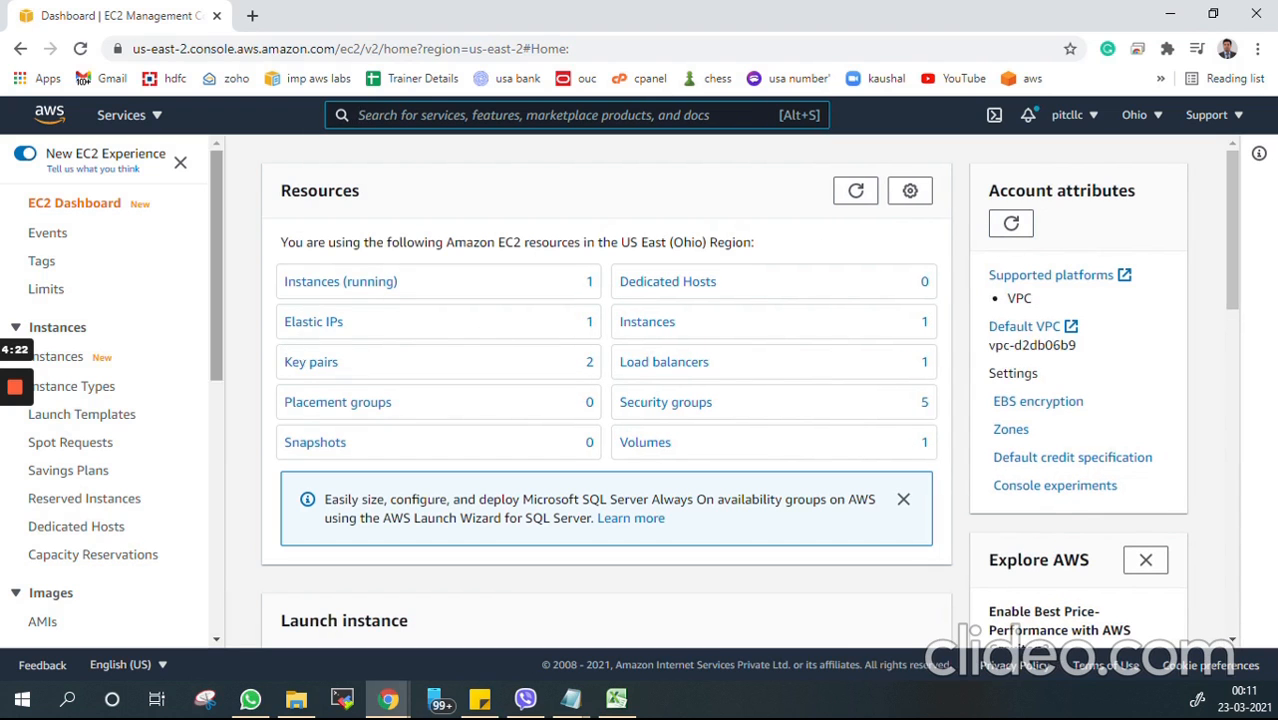
Switch the EC2 region to US West (N. California) and dismiss the welcome banner on its dashboard
{"action": "left_click", "coordinate": [358, 115]}
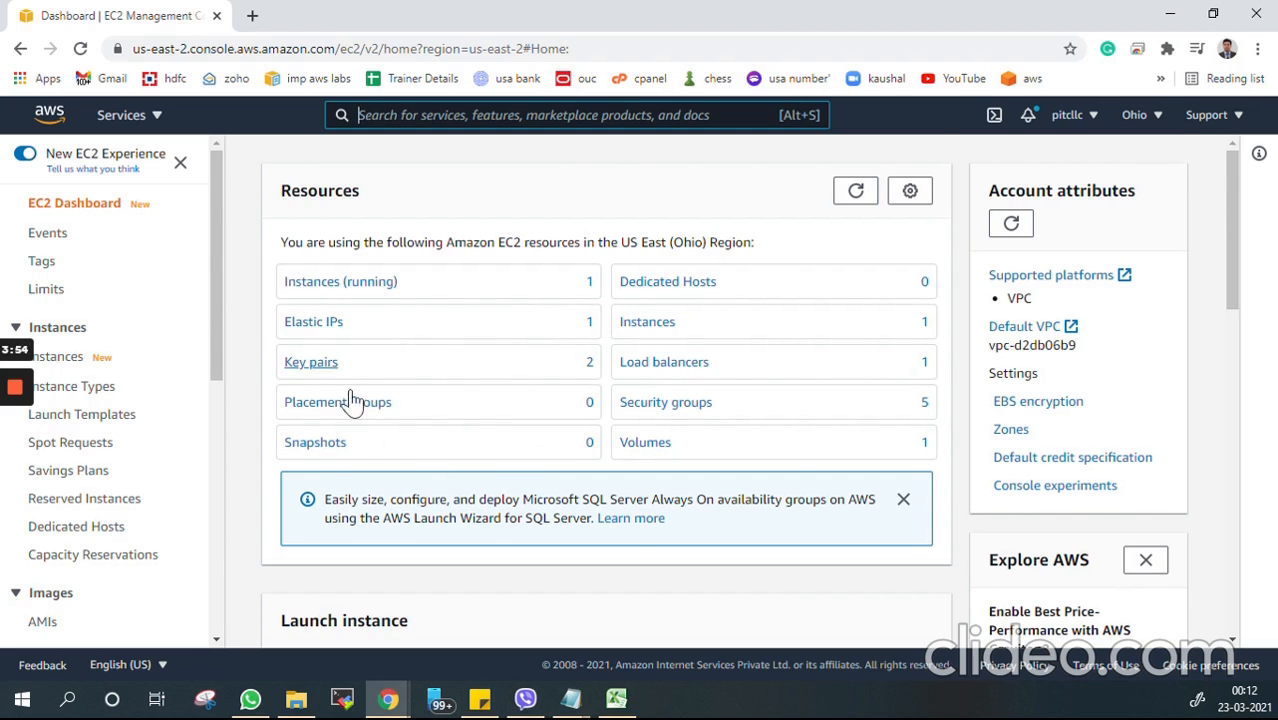
{"action": "scroll", "coordinate": [686, 539], "scroll_direction": "down", "scroll_amount": 2}
{"action": "scroll", "coordinate": [686, 539], "scroll_direction": "down", "scroll_amount": 2}
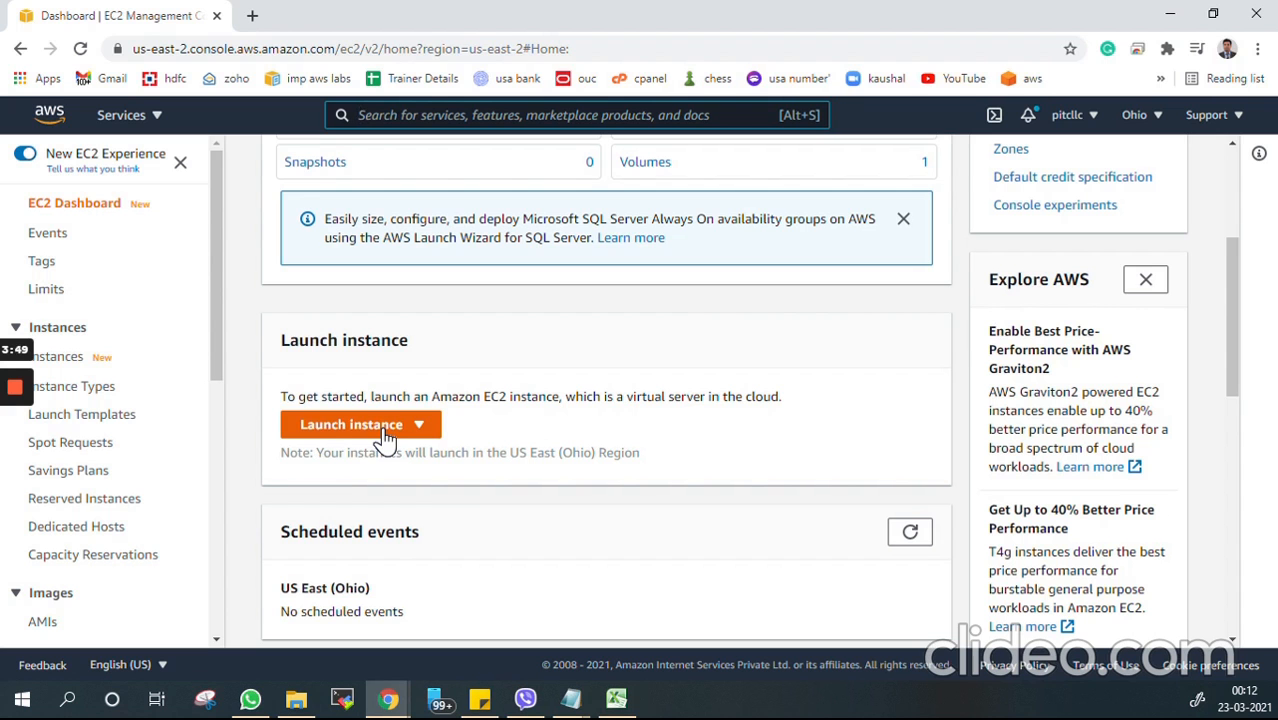
{"action": "scroll", "coordinate": [385, 440], "scroll_direction": "down", "scroll_amount": 4}
{"action": "scroll", "coordinate": [606, 400], "scroll_direction": "up", "scroll_amount": 5}
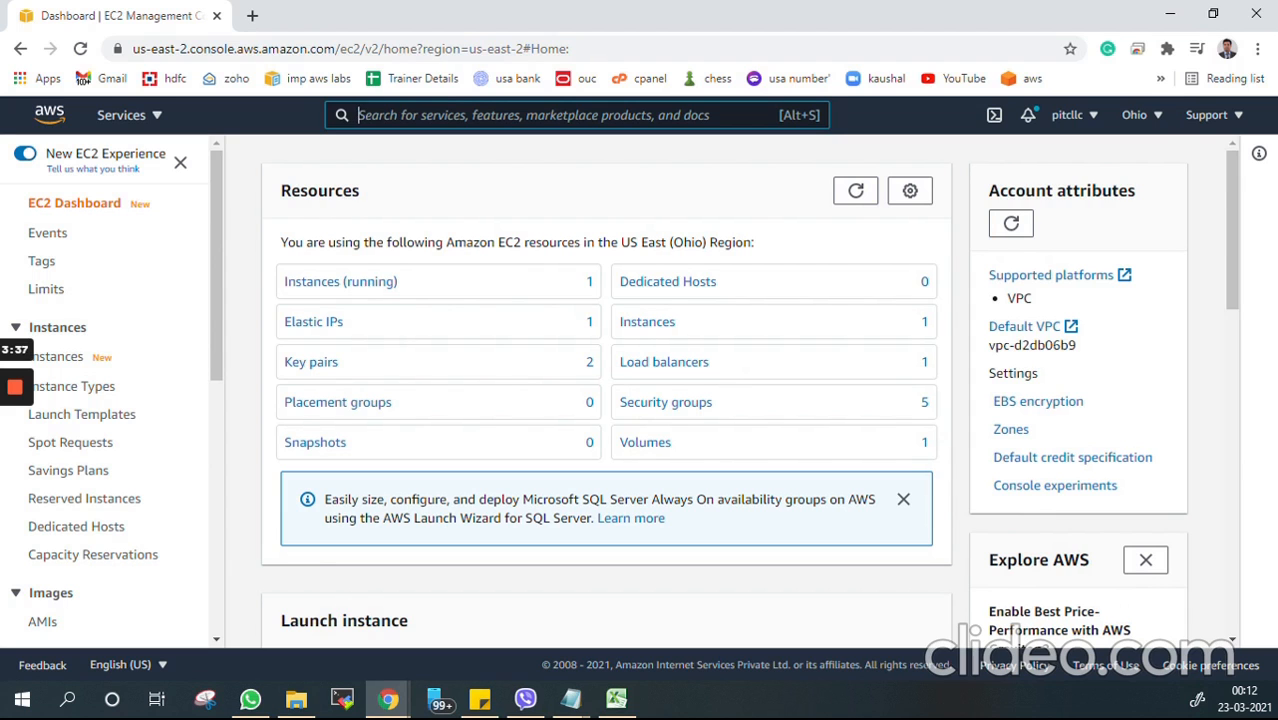
{"action": "left_click", "coordinate": [1136, 114]}
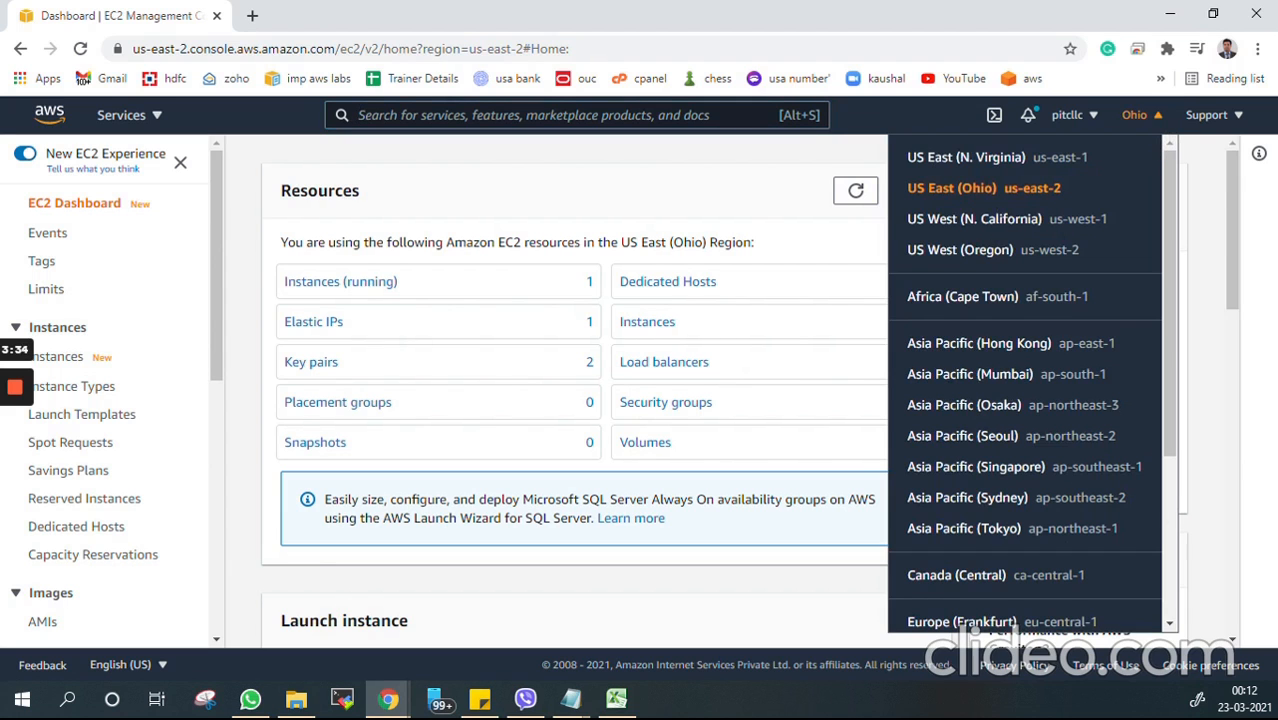
{"action": "left_click", "coordinate": [976, 222]}
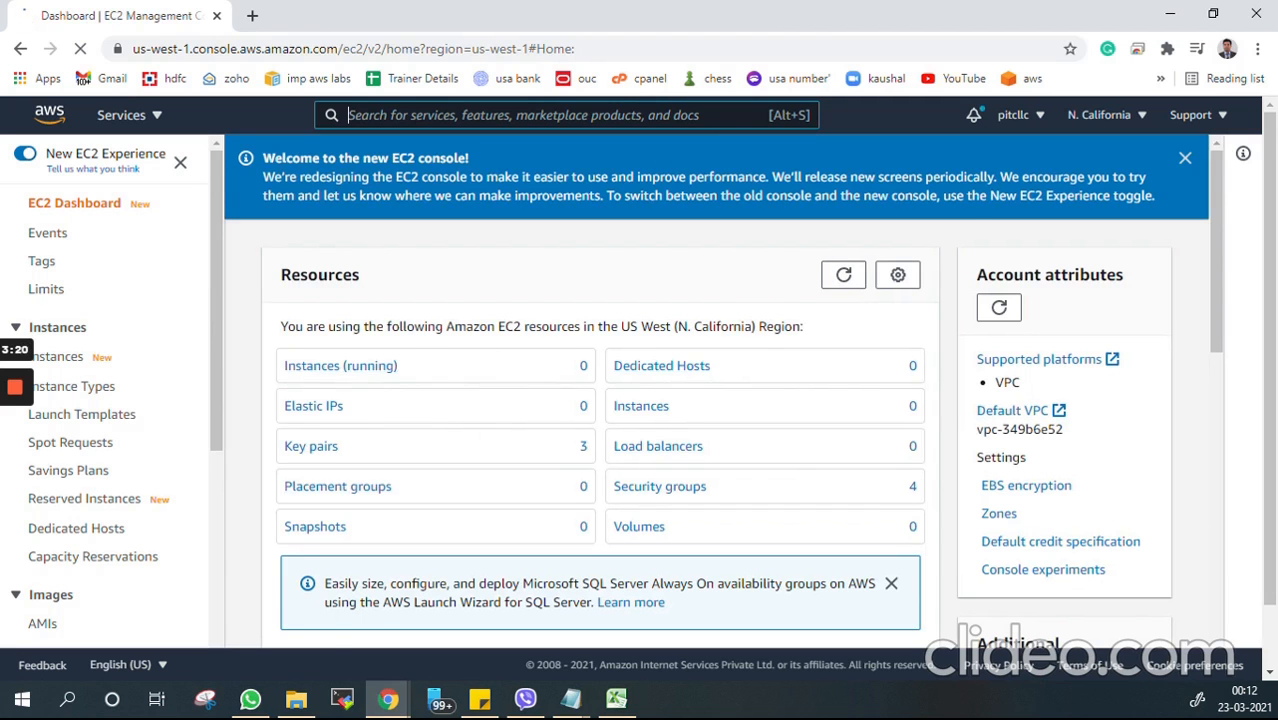
{"action": "left_click", "coordinate": [1185, 157]}
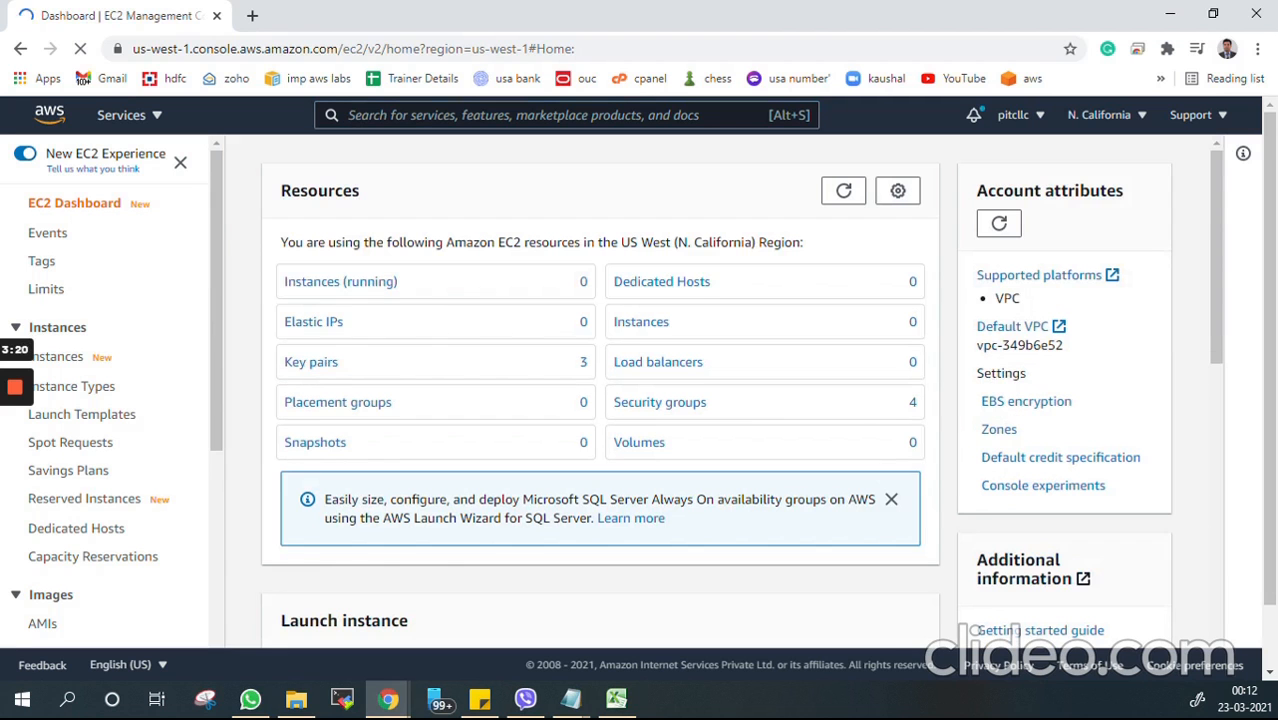
Open the list of running instances and remove the running state filter to show all instances in the region
{"action": "left_click", "coordinate": [332, 290]}
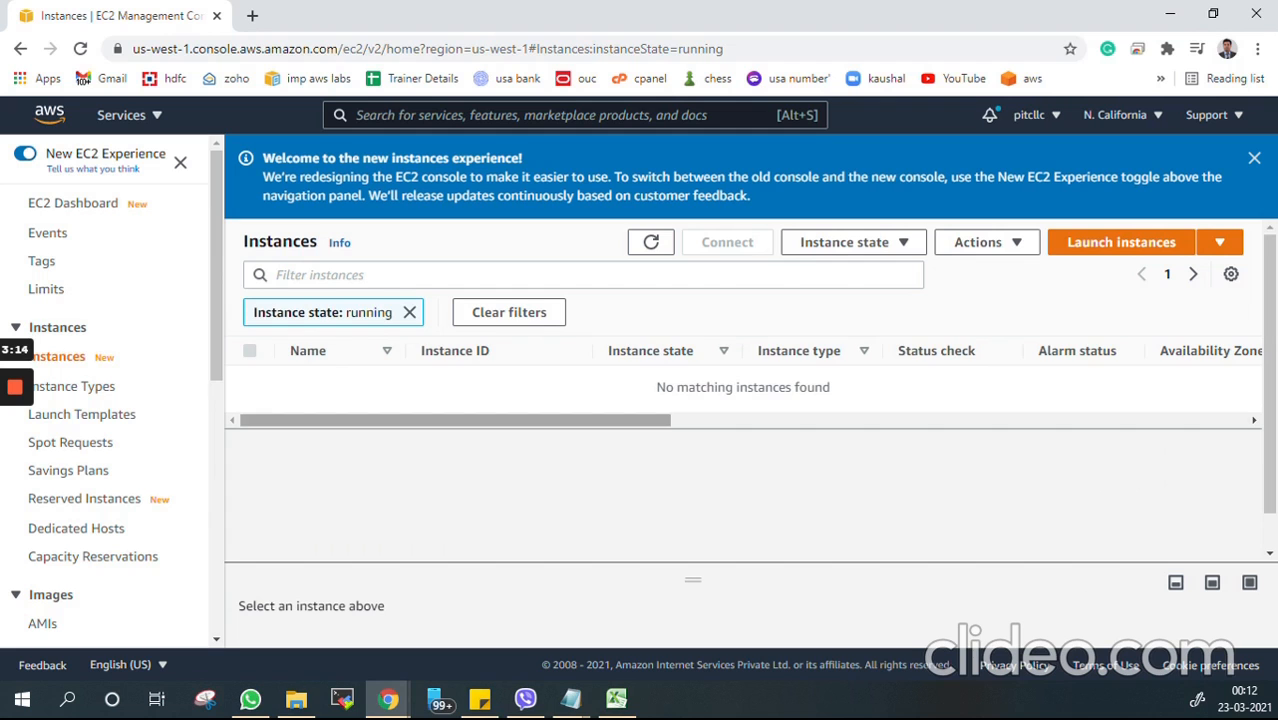
{"action": "mouse_move", "coordinate": [378, 420]}
{"action": "left_mouse_down"}
{"action": "mouse_move", "coordinate": [827, 420]}
{"action": "mouse_move", "coordinate": [360, 420]}
{"action": "left_mouse_up"}
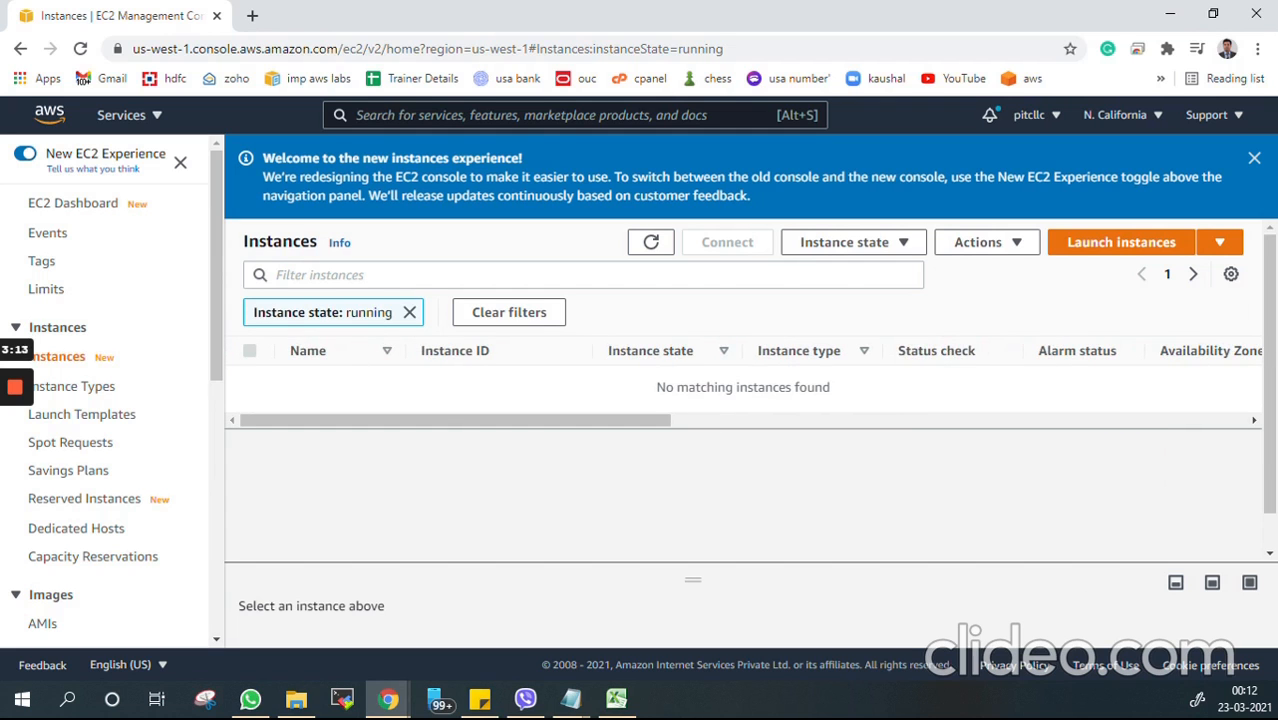
{"action": "left_click", "coordinate": [409, 312]}
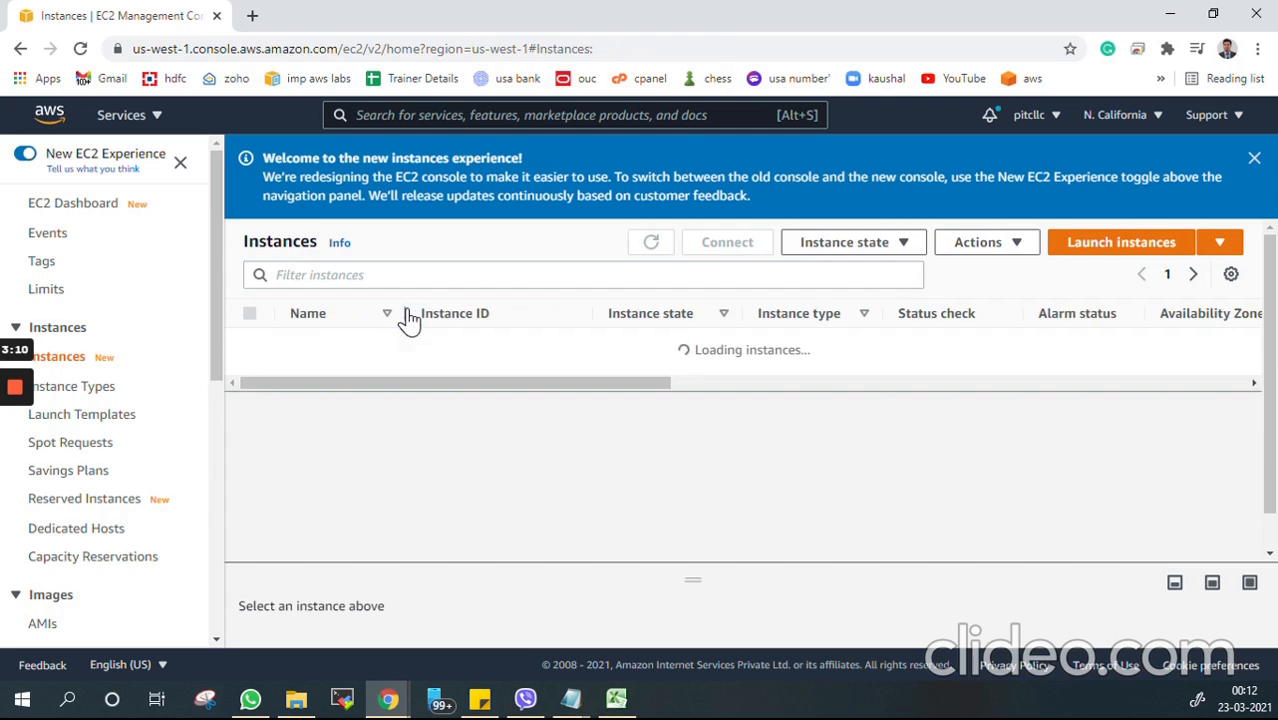
{"action": "left_click_drag", "start_coordinate": [600, 383], "coordinate": [624, 383]}
{"action": "left_click_drag", "start_coordinate": [712, 350], "coordinate": [873, 350]}
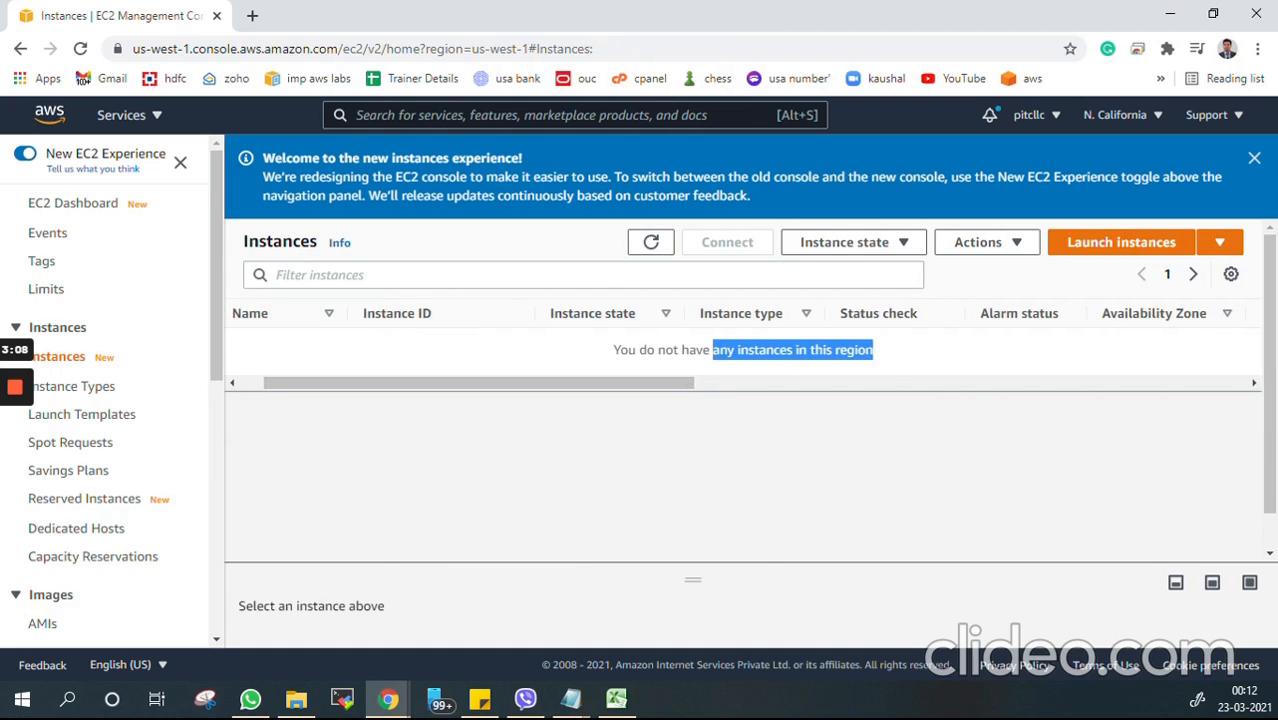
Dismiss the welcome banner on the Instances page and start the launch instance wizard
{"action": "left_click", "coordinate": [1254, 158]}
{"action": "left_click", "coordinate": [1148, 161]}
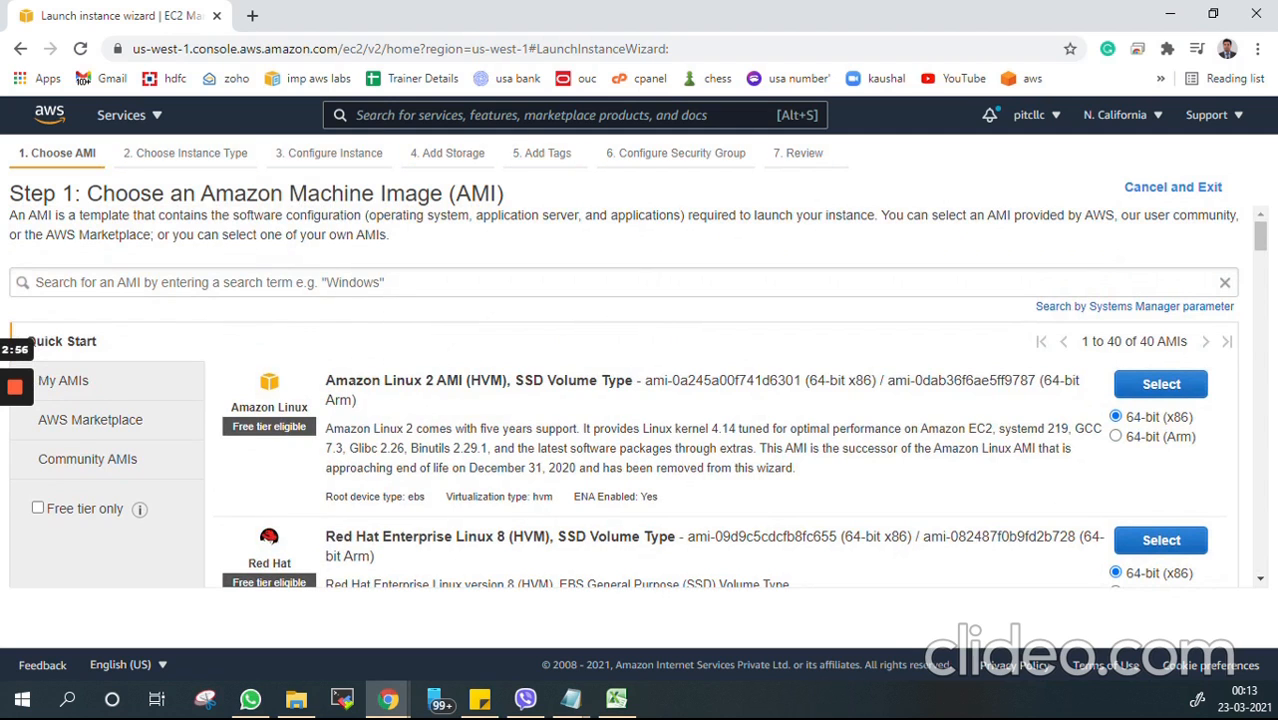
Review the launch wizard's seven stages and look through the Quick Start Amazon Machine Images, from Amazon Linux 2 down to the Windows images
{"action": "left_click_drag", "start_coordinate": [18, 153], "coordinate": [826, 154]}
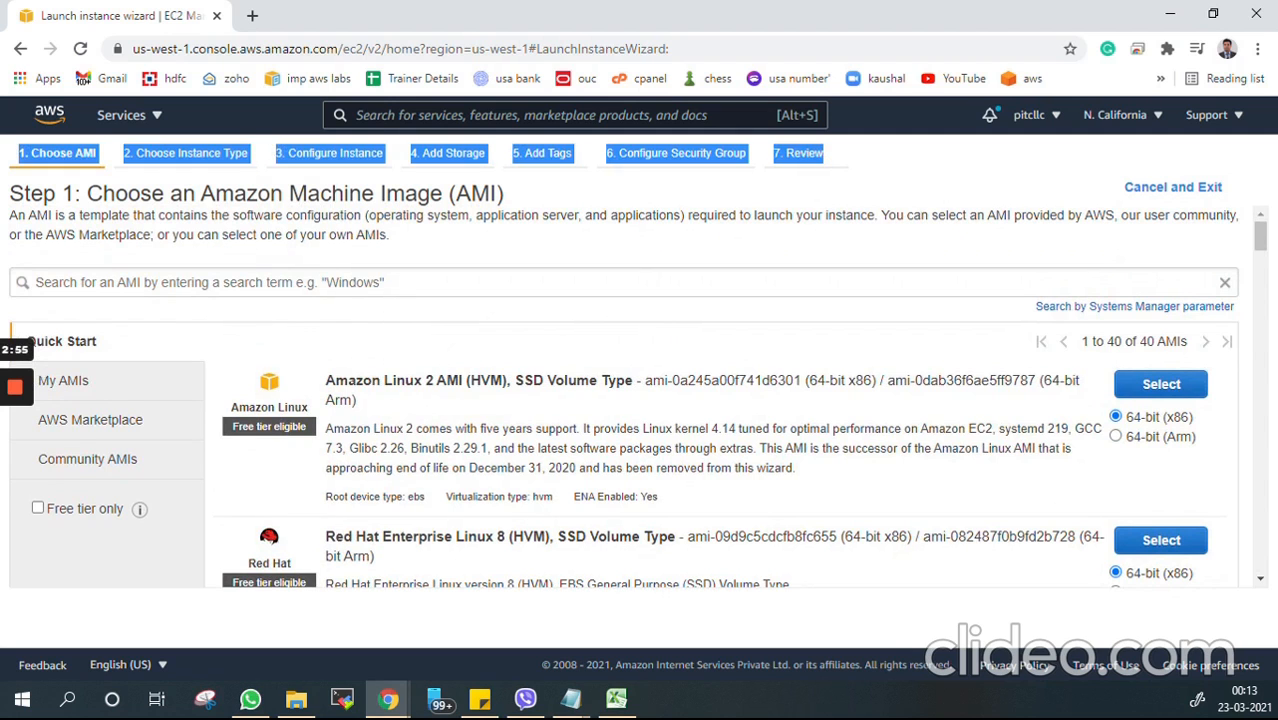
{"action": "left_click", "coordinate": [940, 328]}
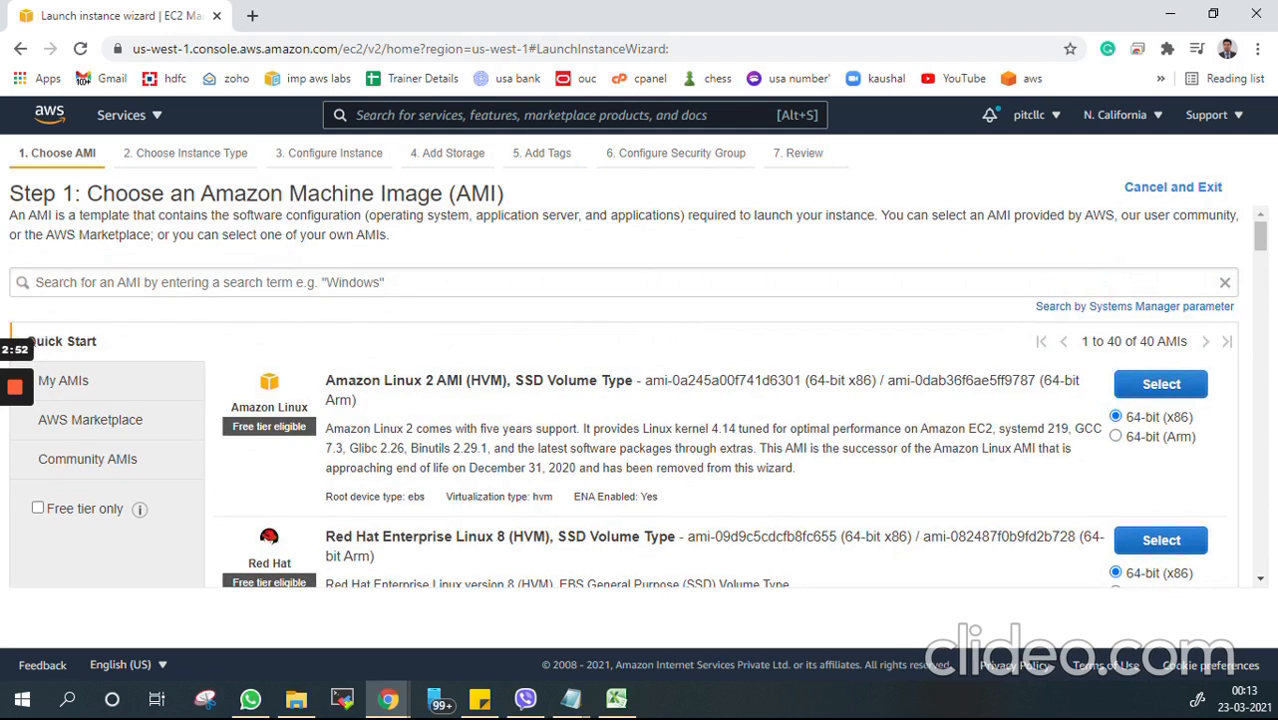
{"action": "left_click_drag", "start_coordinate": [87, 194], "coordinate": [504, 194]}
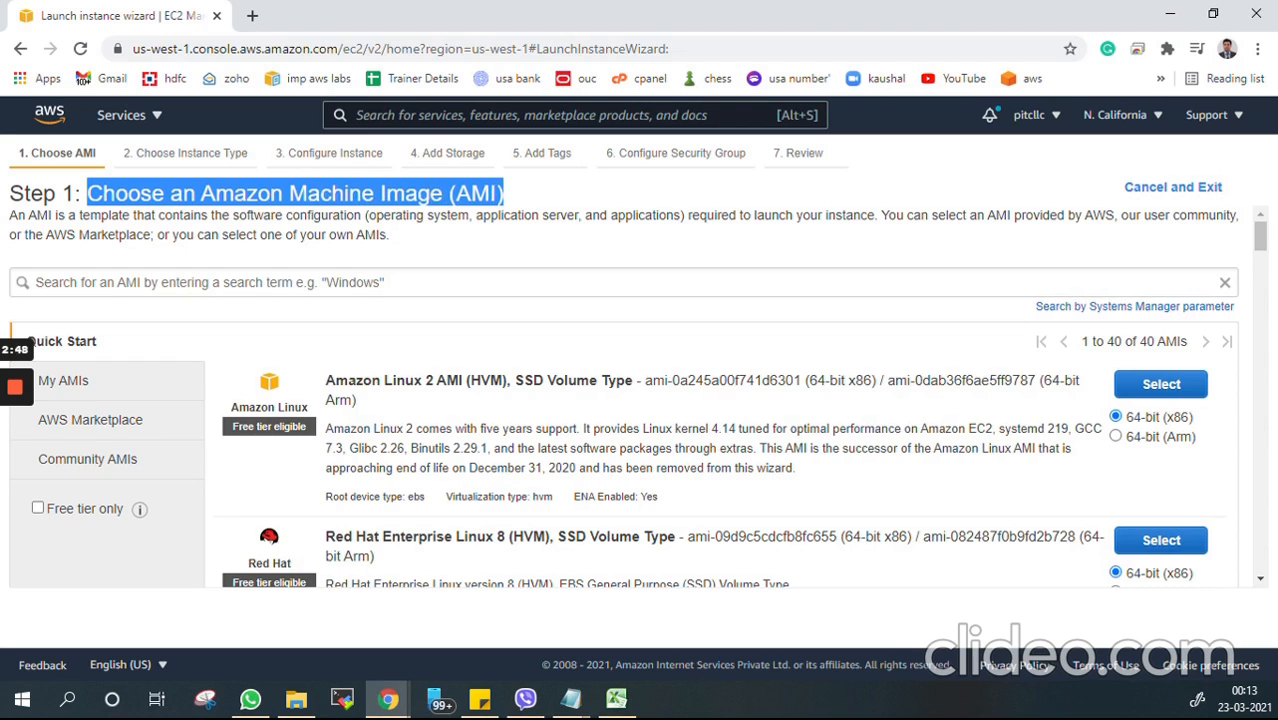
{"action": "left_click", "coordinate": [560, 196]}
{"action": "left_click_drag", "start_coordinate": [456, 193], "coordinate": [496, 193]}
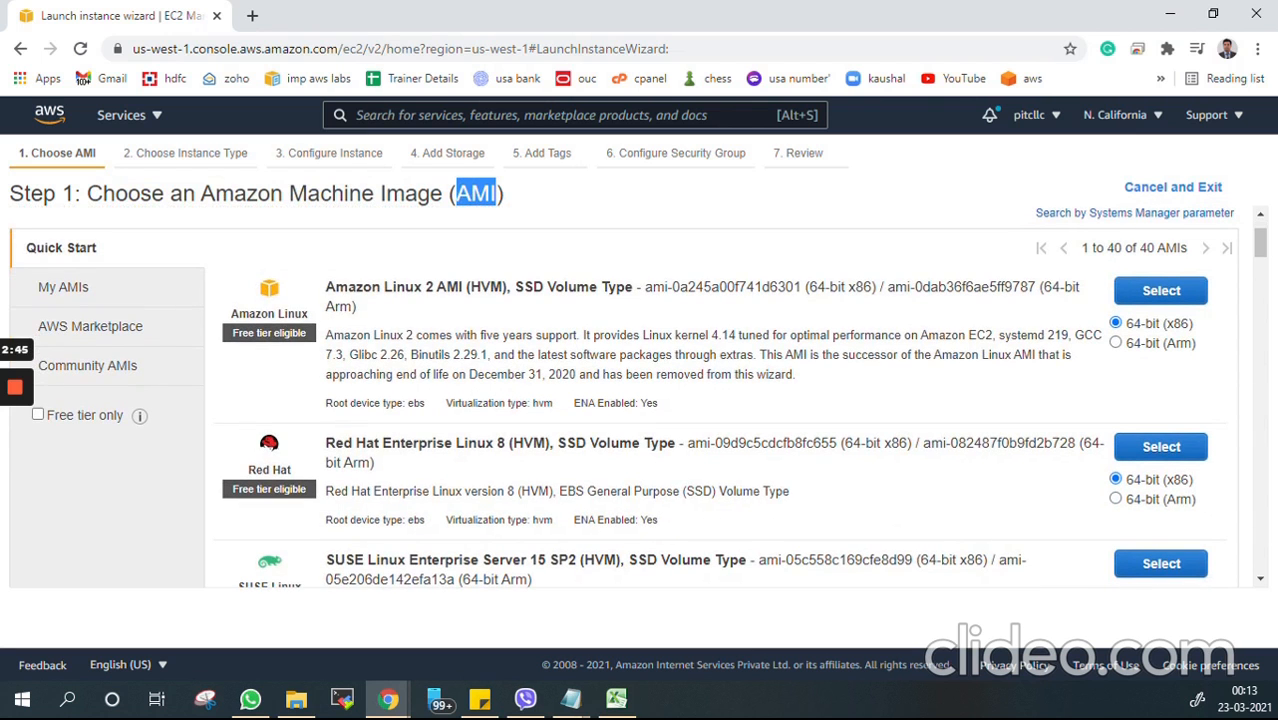
{"action": "left_click_drag", "start_coordinate": [363, 287], "coordinate": [514, 287]}
{"action": "left_click_drag", "start_coordinate": [379, 443], "coordinate": [520, 466]}
{"action": "scroll", "coordinate": [520, 466], "scroll_direction": "down", "scroll_amount": 2}
{"action": "left_click_drag", "start_coordinate": [335, 373], "coordinate": [440, 373]}
{"action": "left_click_drag", "start_coordinate": [379, 510], "coordinate": [460, 530]}
{"action": "scroll", "coordinate": [460, 530], "scroll_direction": "down", "scroll_amount": 4}
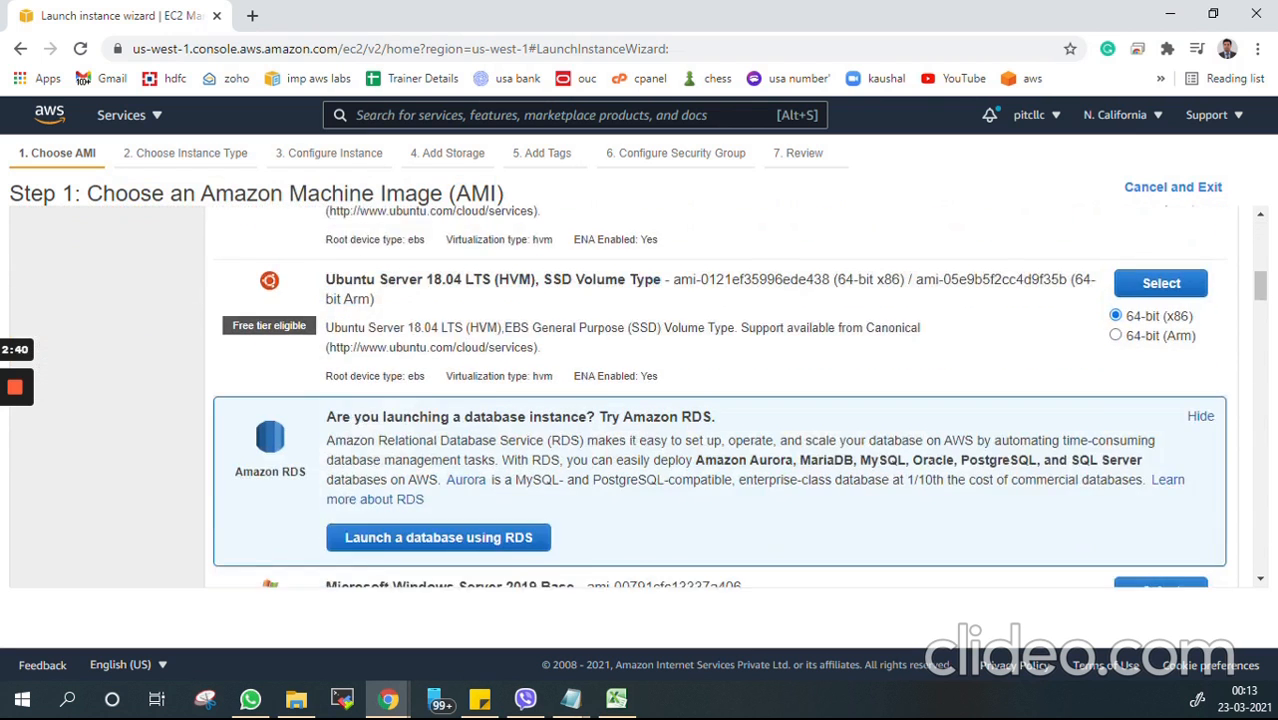
{"action": "scroll", "coordinate": [720, 400], "scroll_direction": "down", "scroll_amount": 5}
{"action": "scroll", "coordinate": [720, 400], "scroll_direction": "up", "scroll_amount": 15}
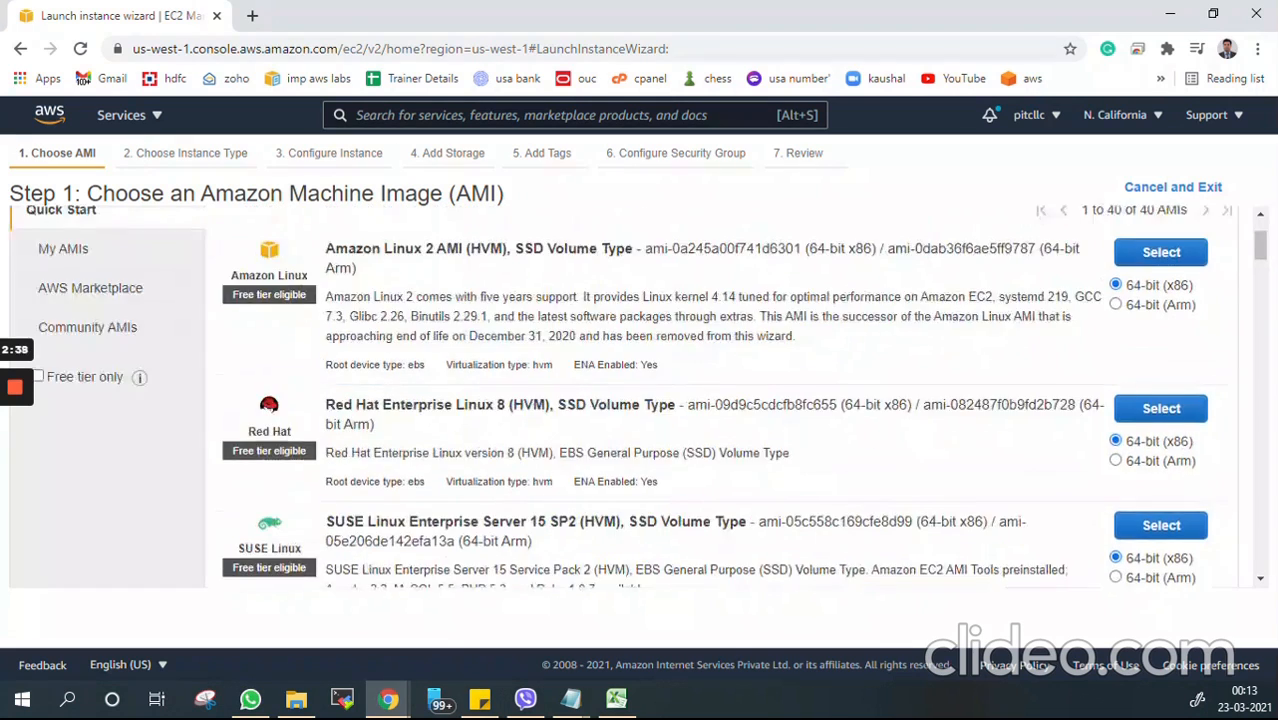
{"action": "scroll", "coordinate": [620, 400], "scroll_direction": "up", "scroll_amount": 2}
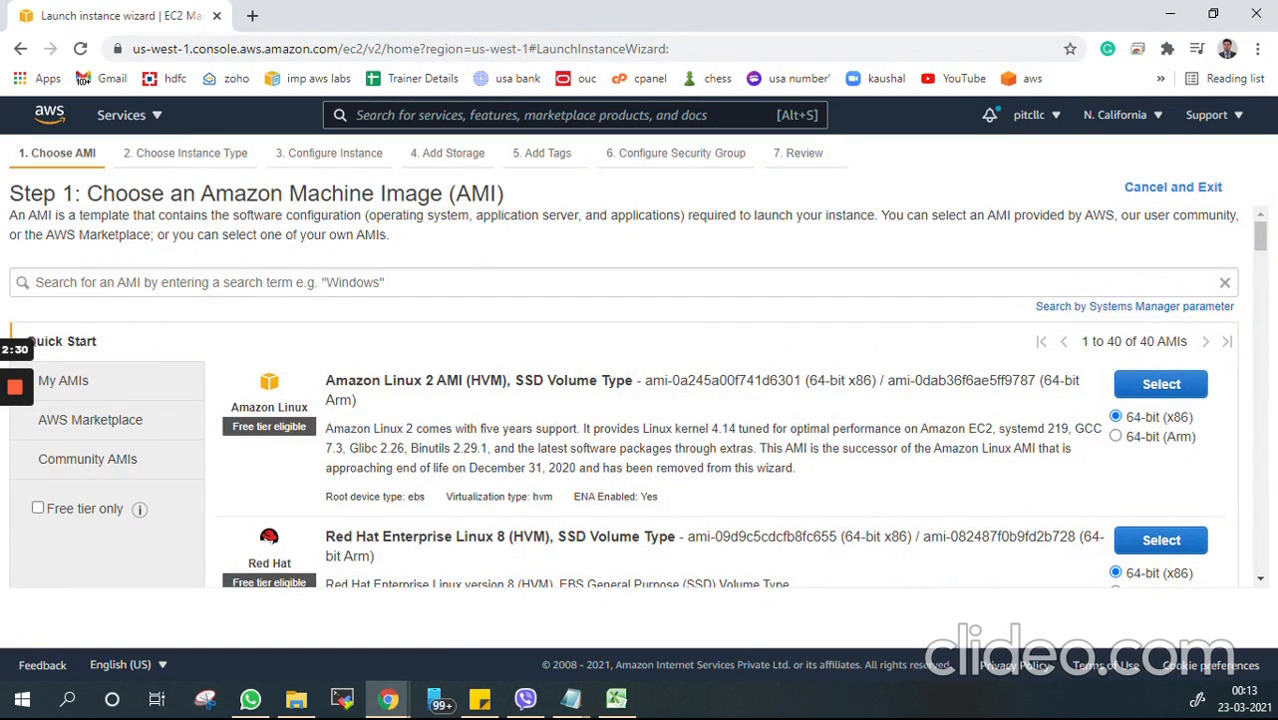
Restrict the Quick Start images to free tier only and look through the filtered list
{"action": "scroll", "coordinate": [640, 420], "scroll_direction": "down", "scroll_amount": 2}
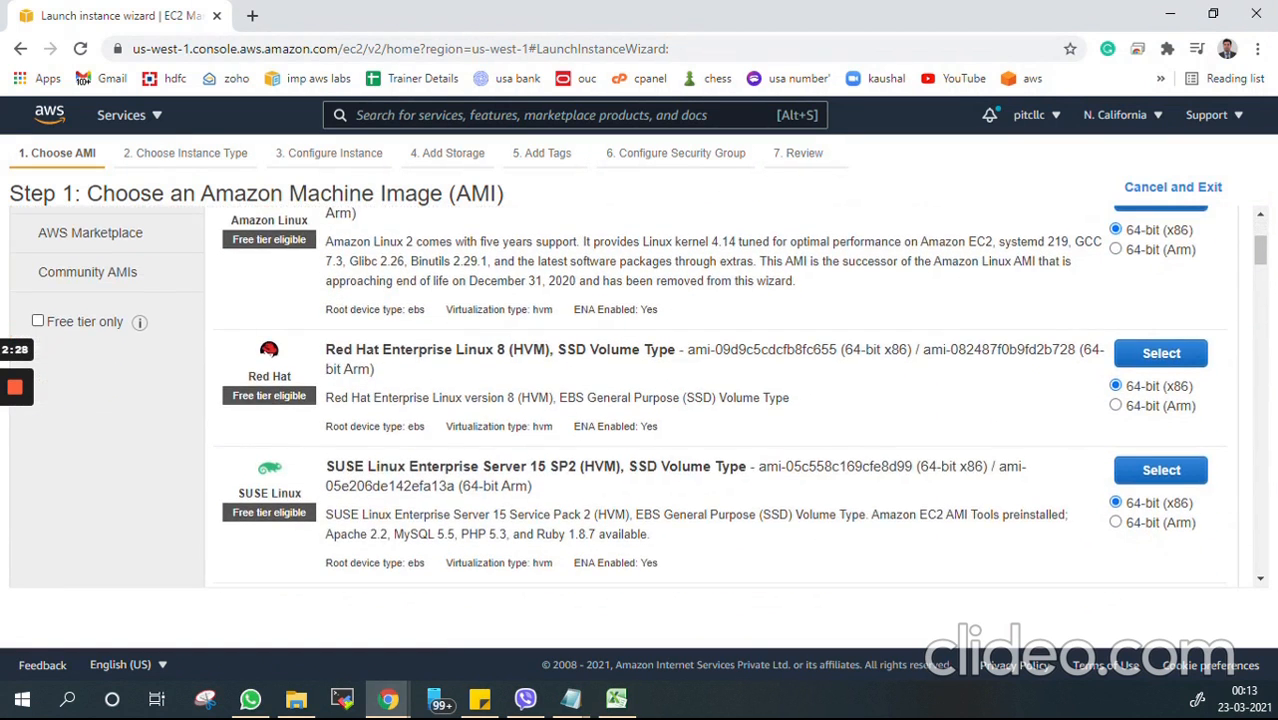
{"action": "left_click", "coordinate": [38, 321]}
{"action": "scroll", "coordinate": [720, 400], "scroll_direction": "up", "scroll_amount": 2}
{"action": "scroll", "coordinate": [720, 400], "scroll_direction": "down", "scroll_amount": 15}
{"action": "scroll", "coordinate": [720, 400], "scroll_direction": "up", "scroll_amount": 2}
{"action": "scroll", "coordinate": [720, 400], "scroll_direction": "down", "scroll_amount": 1}
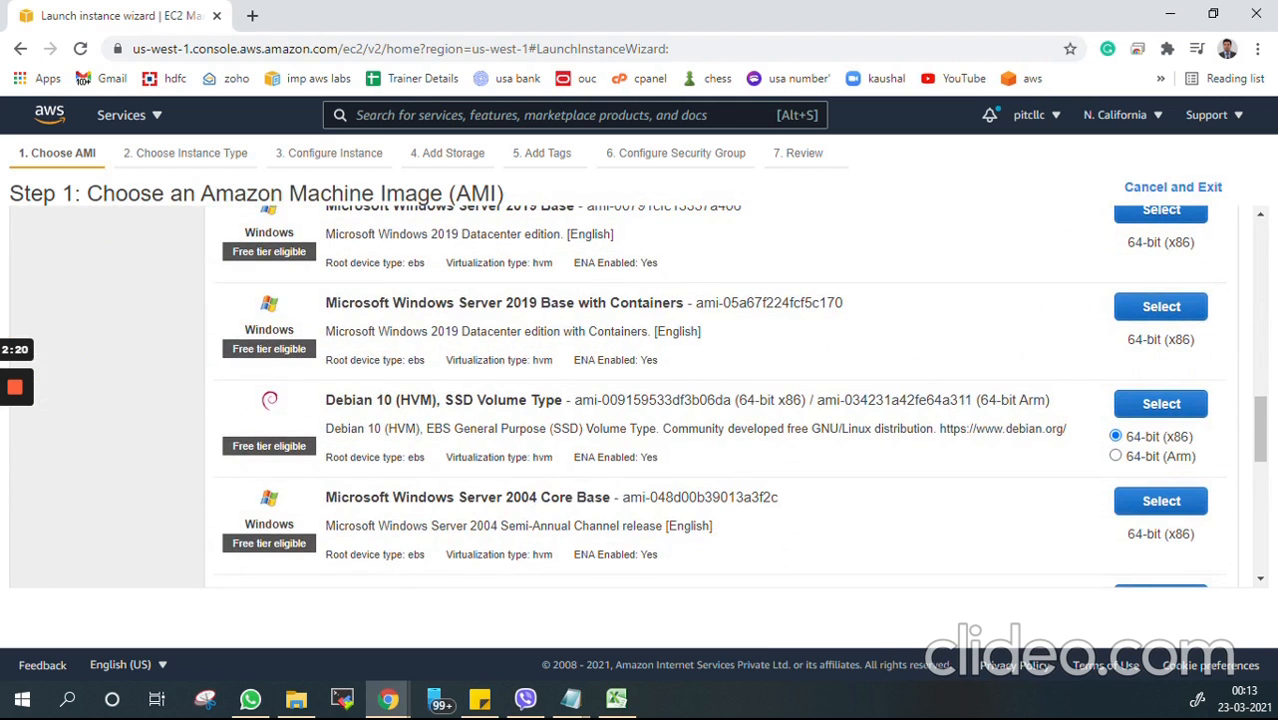
{"action": "scroll", "coordinate": [720, 400], "scroll_direction": "up", "scroll_amount": 2}
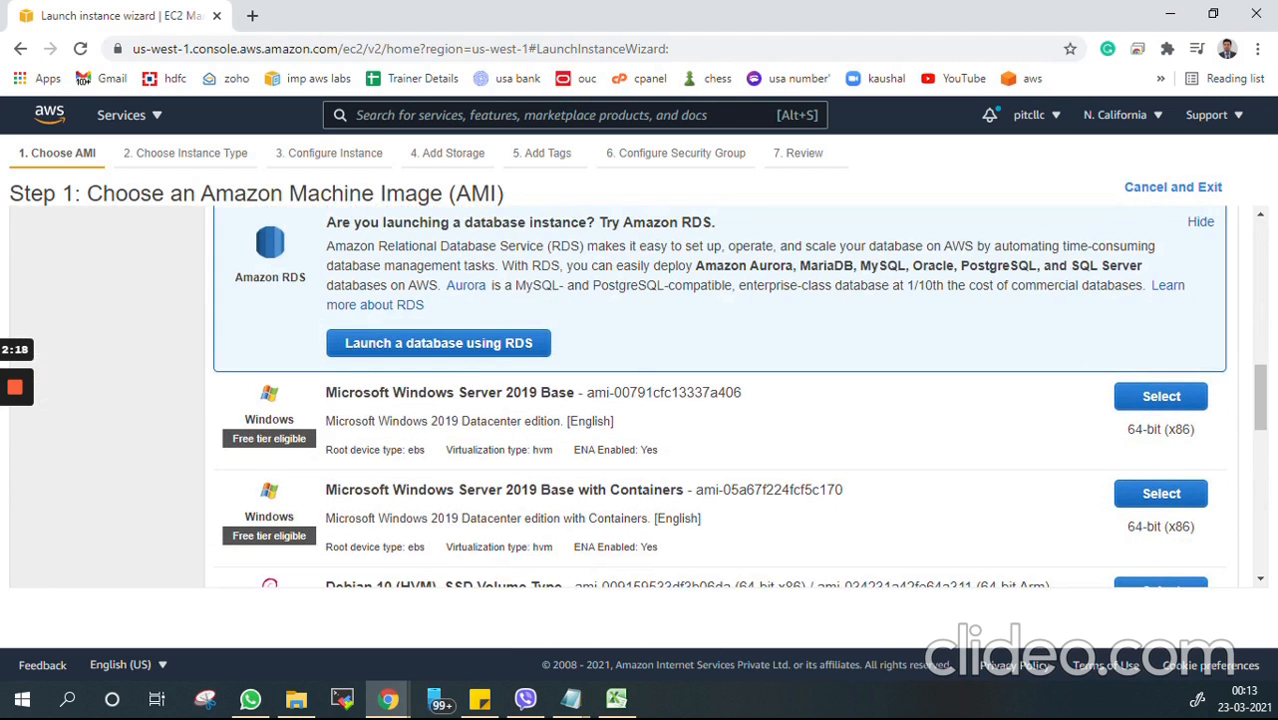
{"action": "scroll", "coordinate": [720, 400], "scroll_direction": "up", "scroll_amount": 8}
{"action": "scroll", "coordinate": [720, 400], "scroll_direction": "down", "scroll_amount": 8}
{"action": "scroll", "coordinate": [720, 400], "scroll_direction": "up", "scroll_amount": 8}
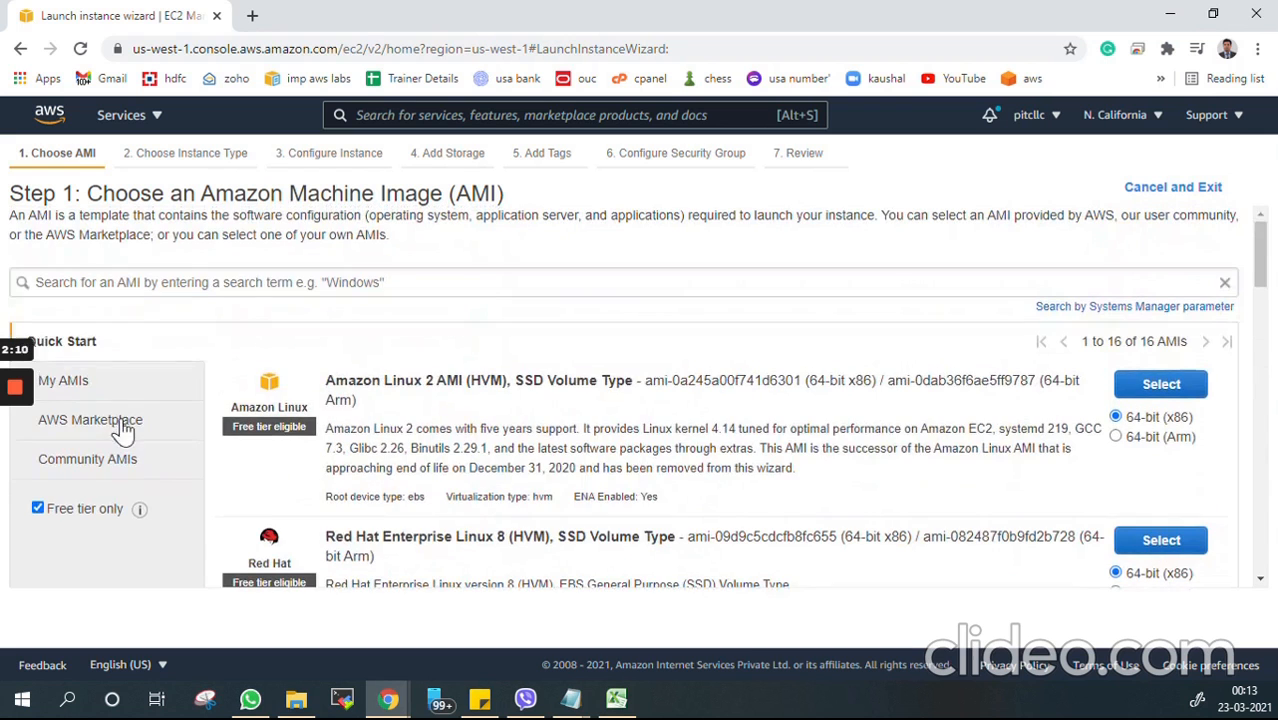
Check My AMIs, and browse the AWS Marketplace's popular software and product categories
{"action": "left_click", "coordinate": [77, 381]}
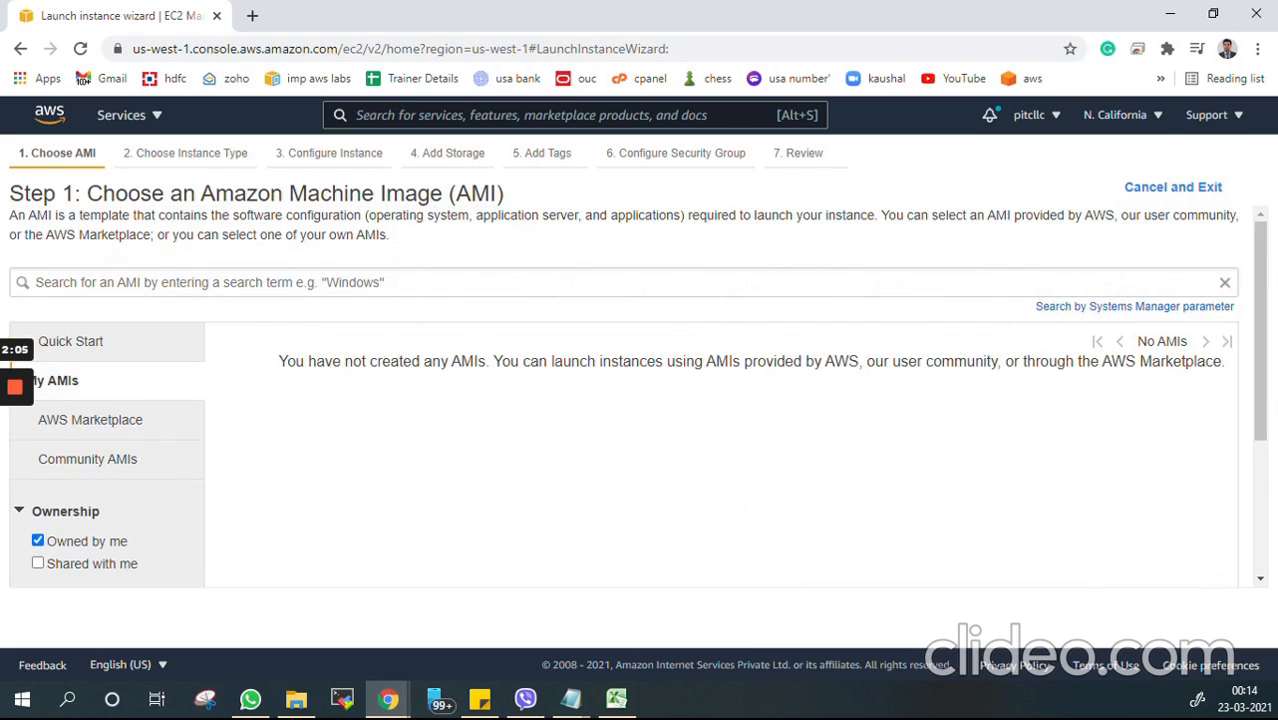
{"action": "left_click", "coordinate": [63, 422]}
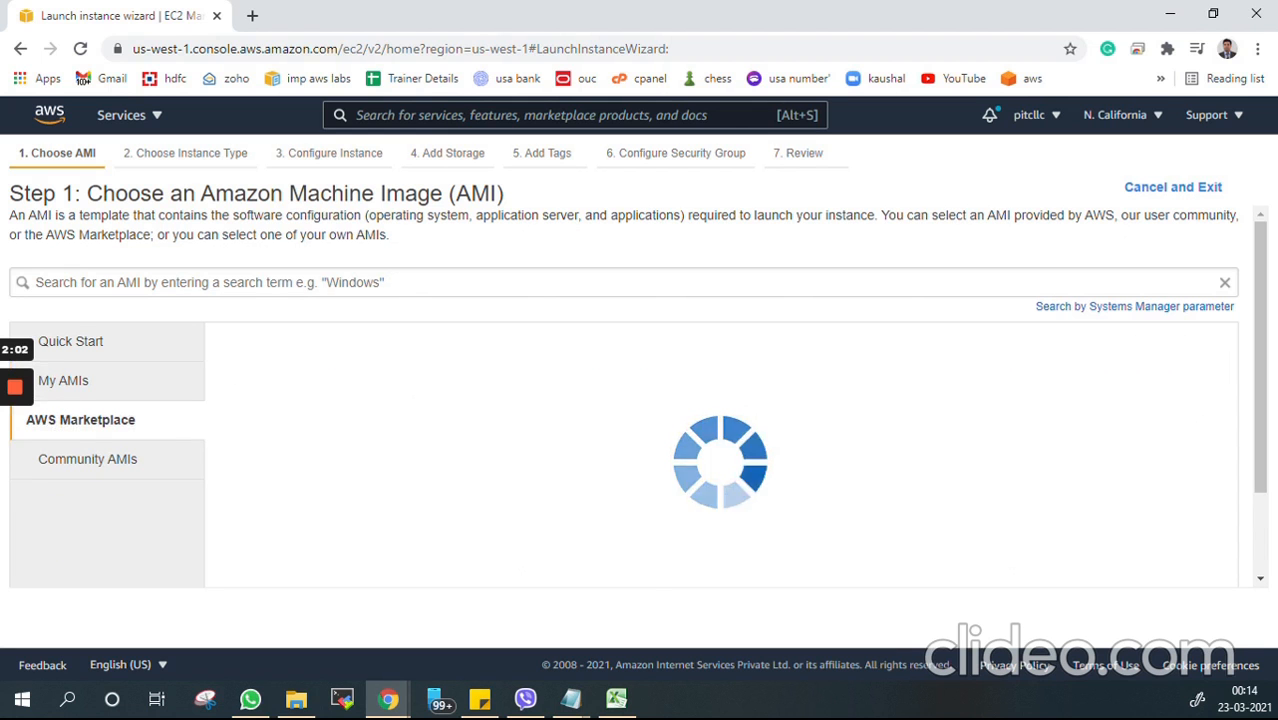
{"action": "scroll", "coordinate": [722, 528], "scroll_direction": "down", "scroll_amount": 10}
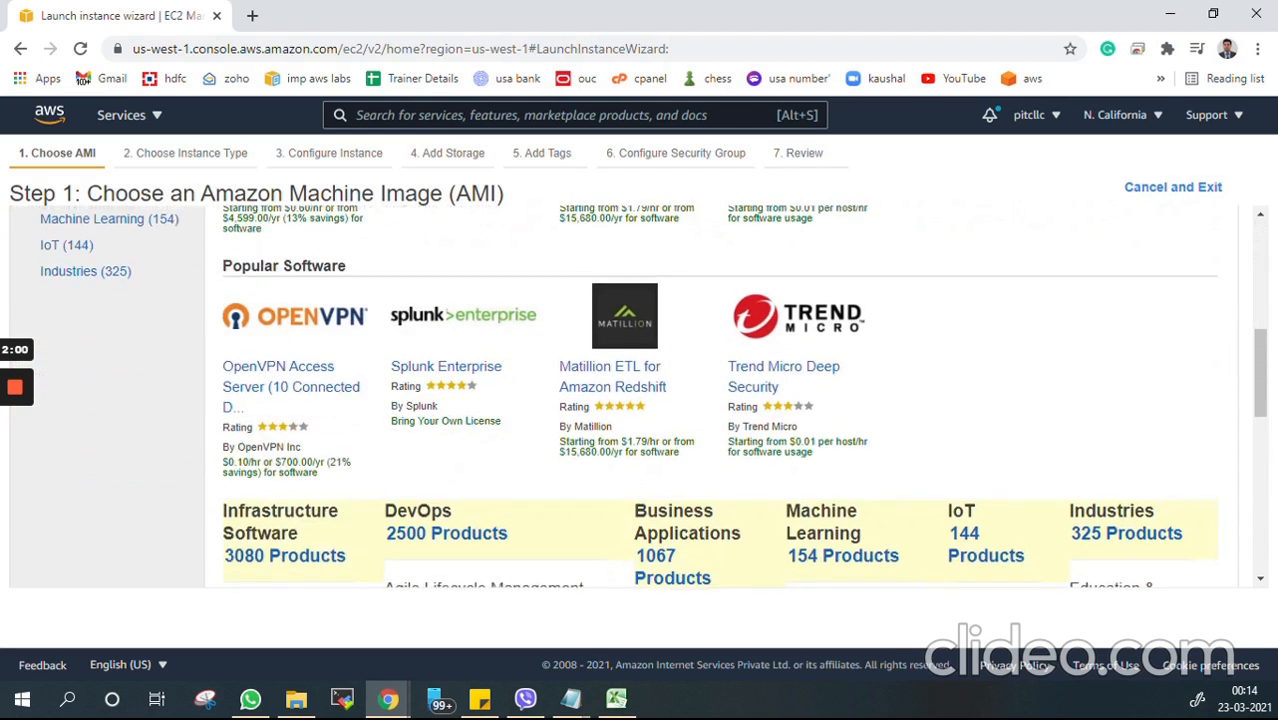
{"action": "scroll", "coordinate": [722, 528], "scroll_direction": "down", "scroll_amount": 3}
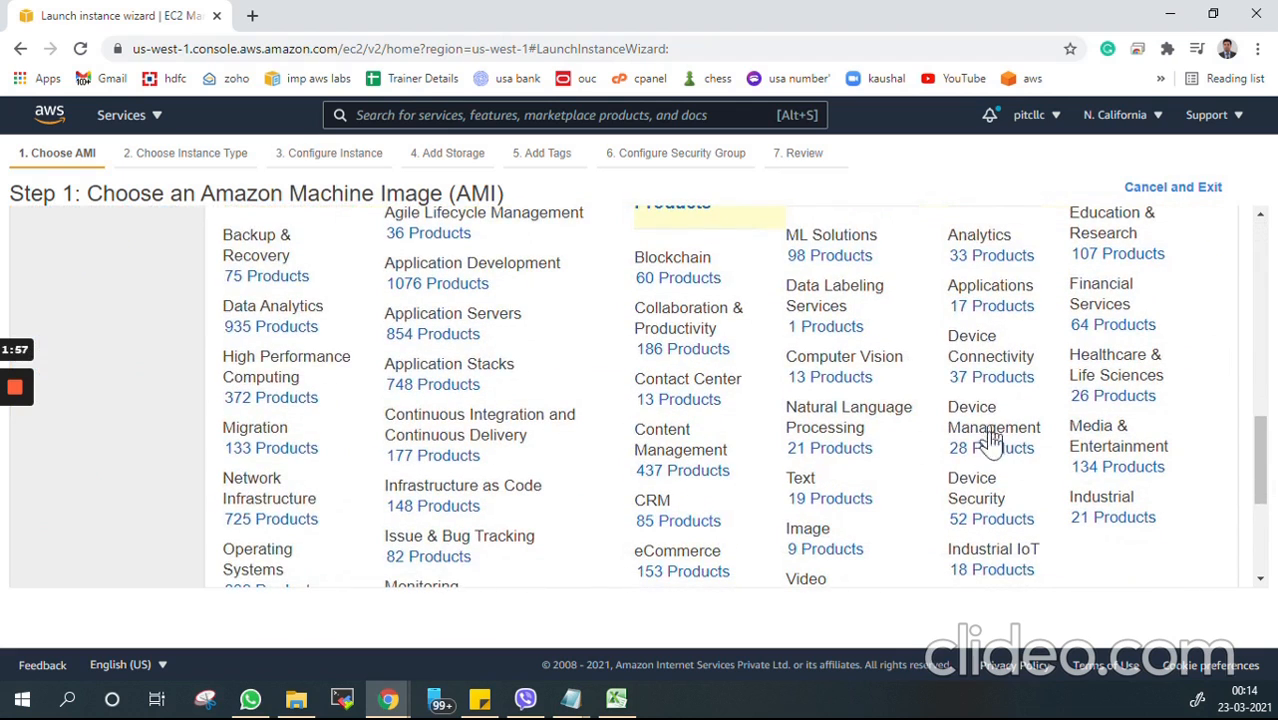
{"action": "scroll", "coordinate": [921, 337], "scroll_direction": "down", "scroll_amount": 5}
{"action": "scroll", "coordinate": [916, 471], "scroll_direction": "up", "scroll_amount": 15}
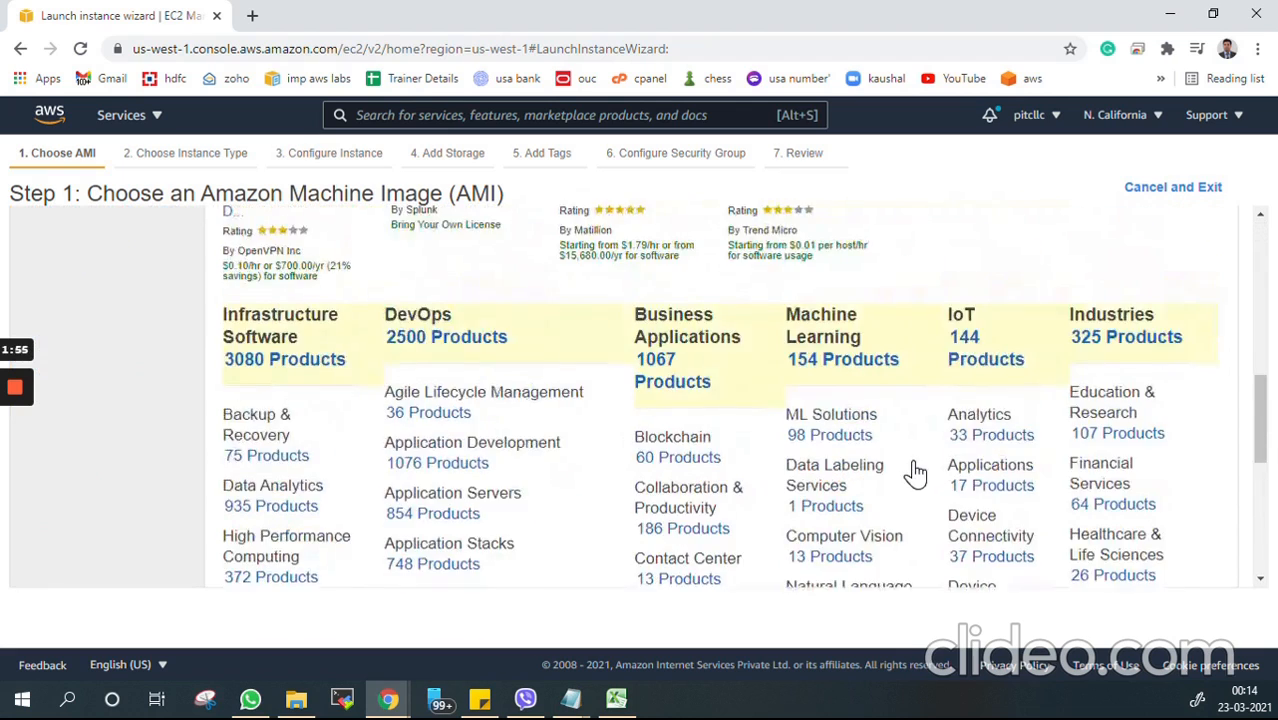
{"action": "scroll", "coordinate": [140, 395], "scroll_direction": "up", "scroll_amount": 3}
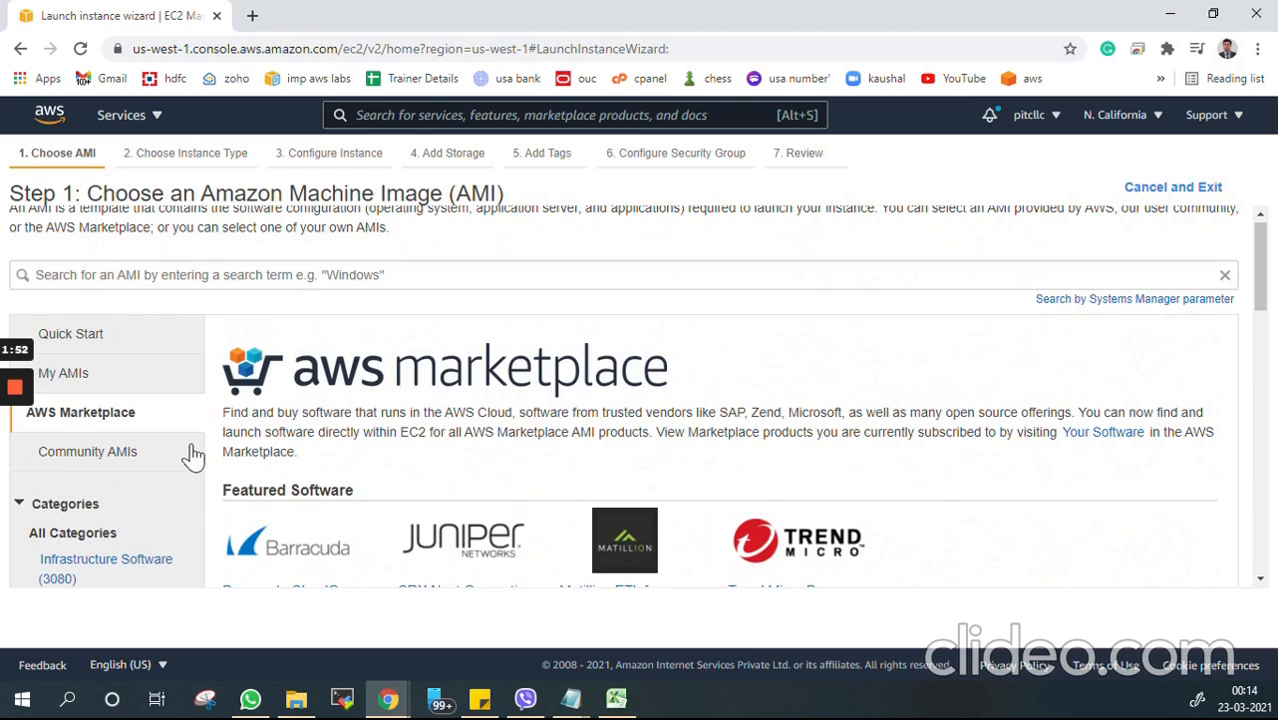
Browse the Community AMIs and filter them by the Amazon Linux operating system
{"action": "left_click", "coordinate": [145, 467]}
{"action": "scroll", "coordinate": [640, 400], "scroll_direction": "down", "scroll_amount": 3}
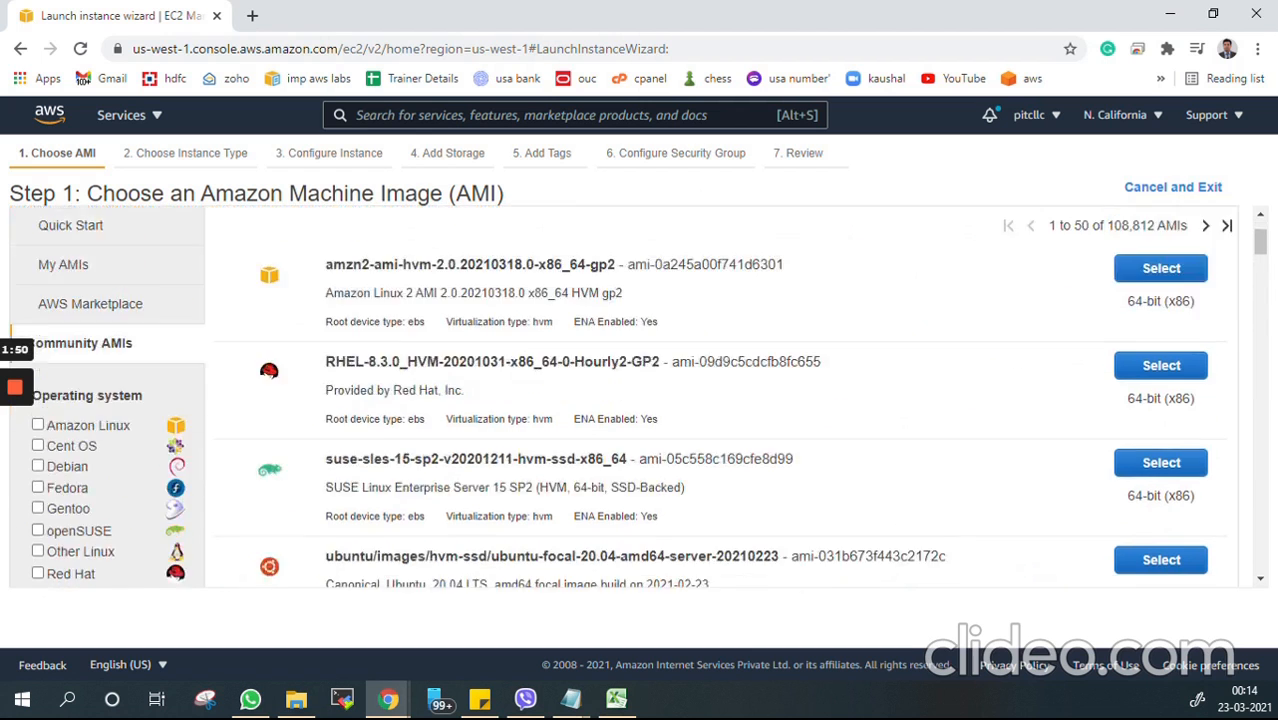
{"action": "scroll", "coordinate": [640, 400], "scroll_direction": "down", "scroll_amount": 2}
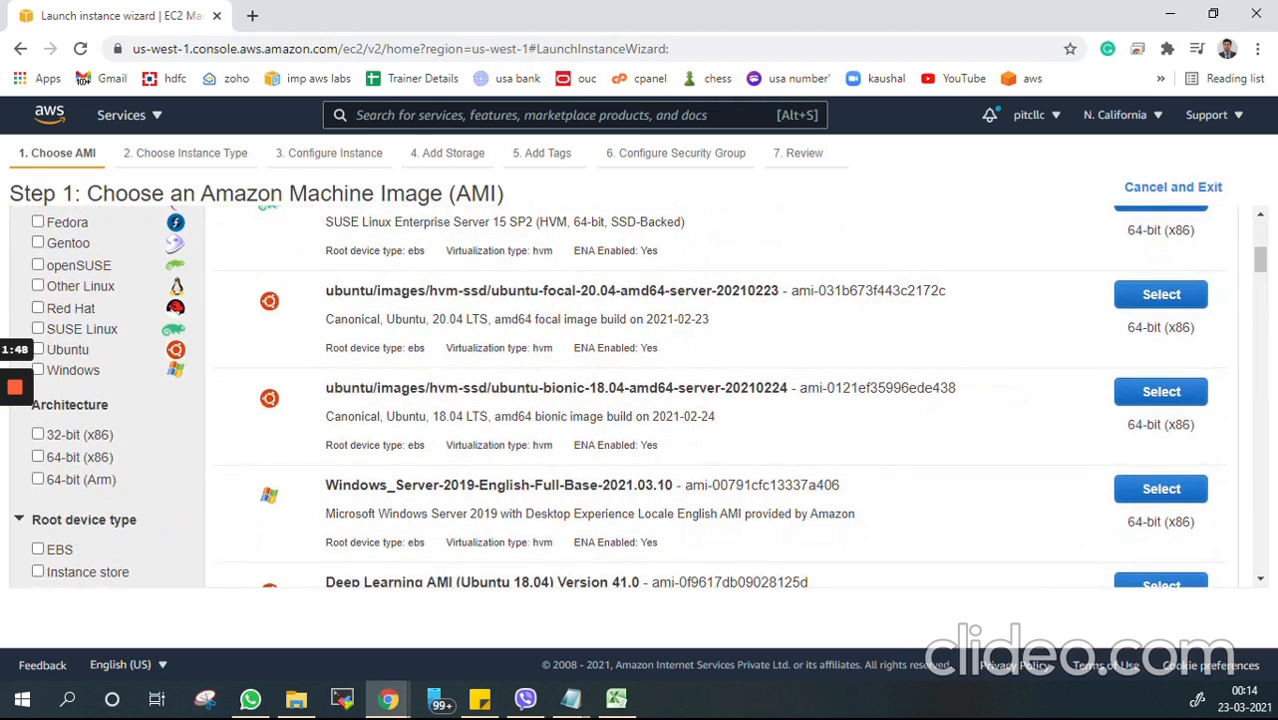
{"action": "left_click_drag", "start_coordinate": [840, 485], "coordinate": [383, 409]}
{"action": "left_click", "coordinate": [383, 409]}
{"action": "scroll", "coordinate": [640, 400], "scroll_direction": "down", "scroll_amount": 2}
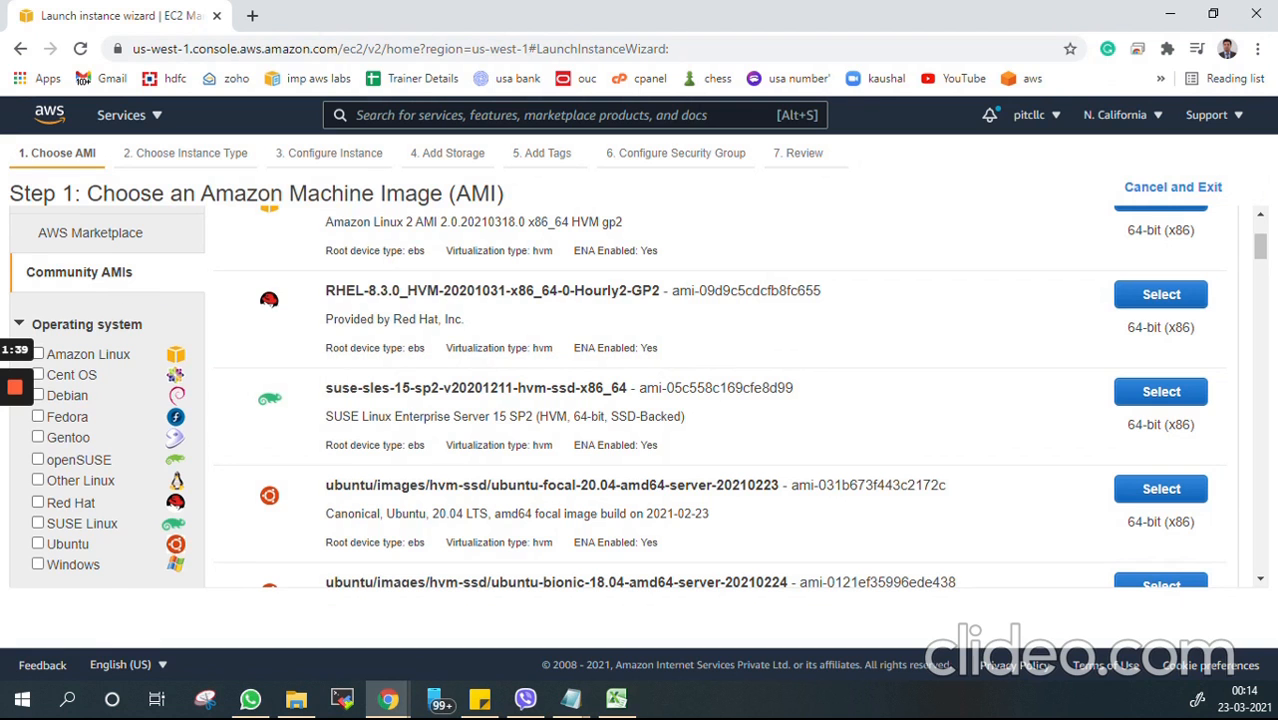
{"action": "scroll", "coordinate": [640, 400], "scroll_direction": "down", "scroll_amount": 1}
{"action": "scroll", "coordinate": [640, 400], "scroll_direction": "up", "scroll_amount": 1}
{"action": "left_click", "coordinate": [39, 354]}
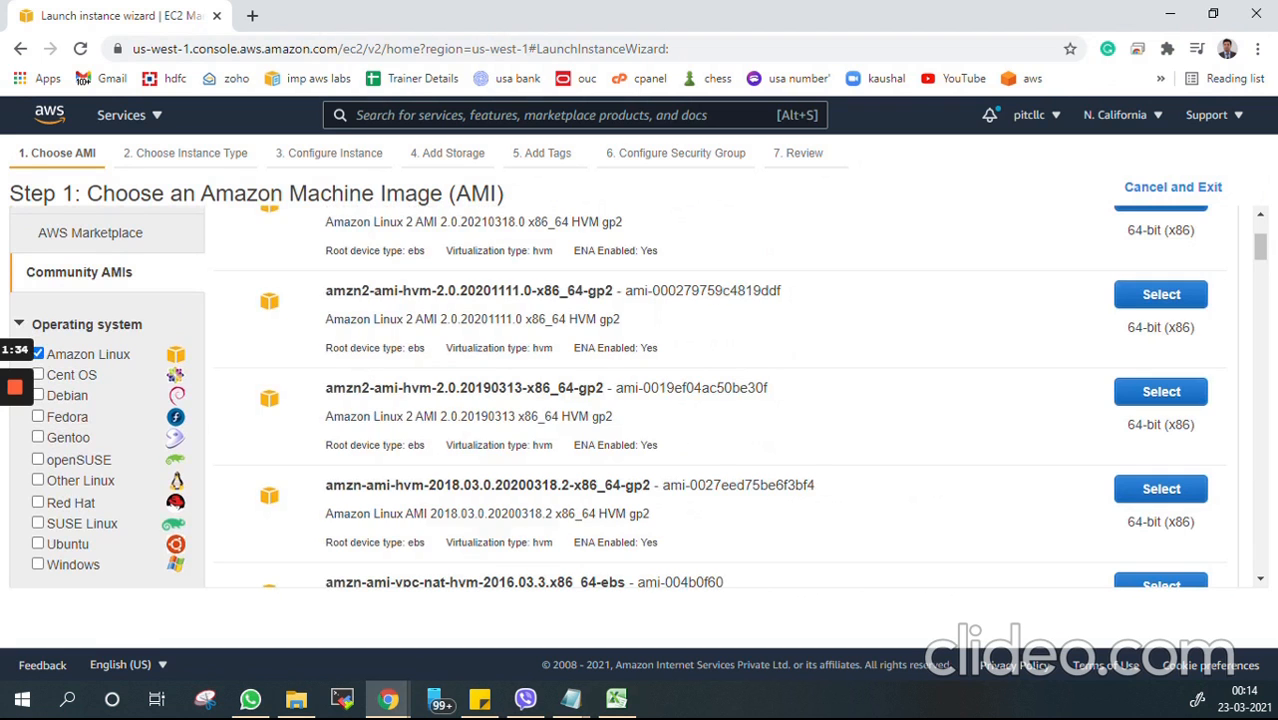
Return to the Quick Start images and select the free-tier Microsoft Windows Server 2019 Base AMI
{"action": "scroll", "coordinate": [640, 400], "scroll_direction": "down", "scroll_amount": 4}
{"action": "scroll", "coordinate": [640, 400], "scroll_direction": "up", "scroll_amount": 1}
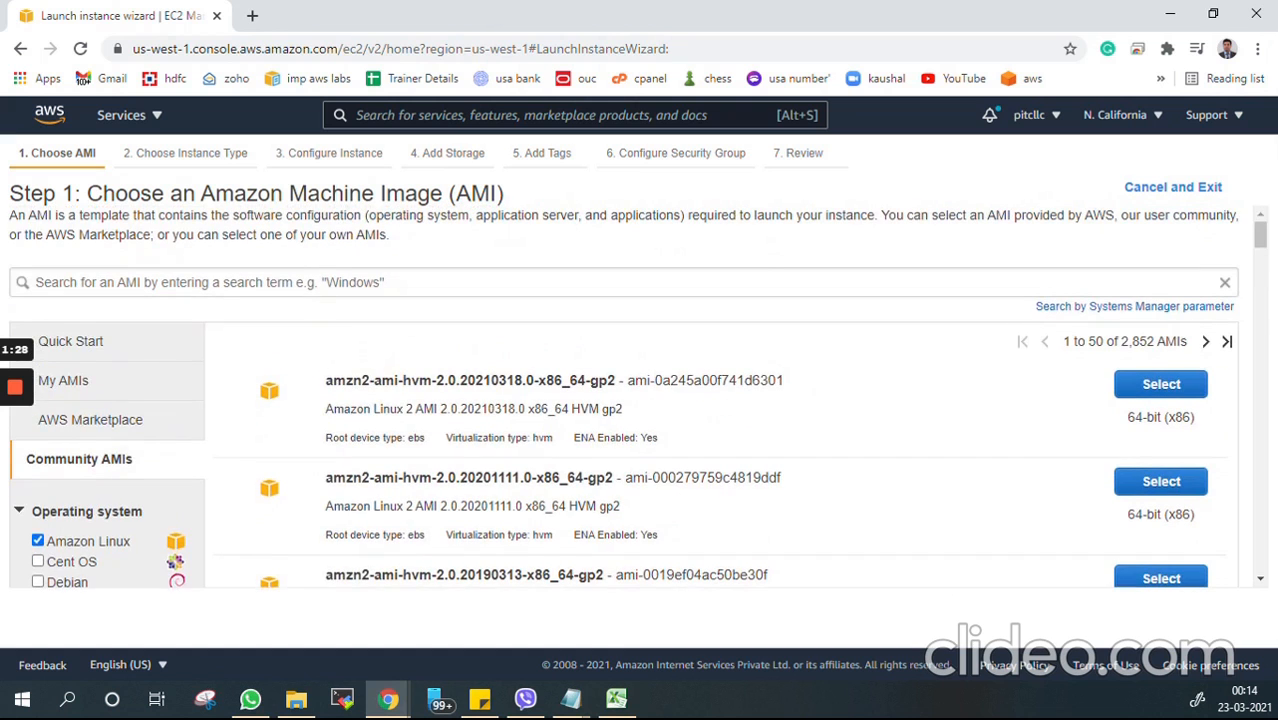
{"action": "left_click", "coordinate": [84, 342]}
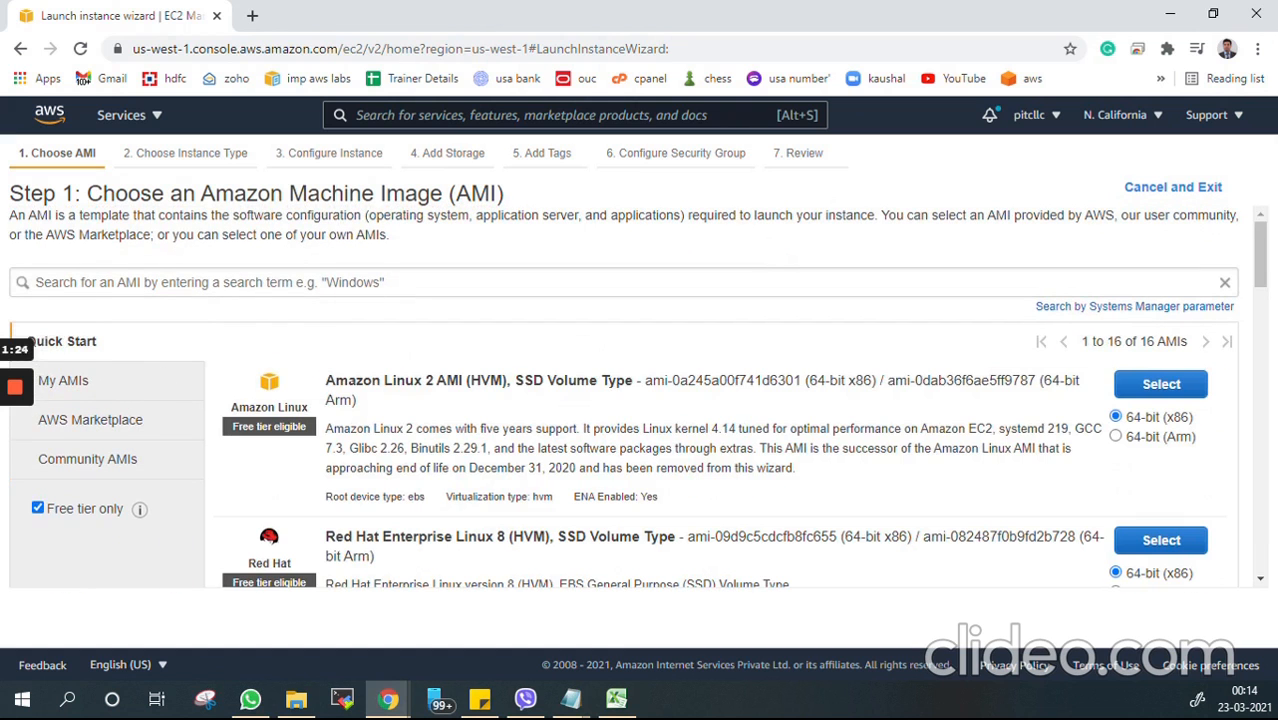
{"action": "scroll", "coordinate": [640, 400], "scroll_direction": "down", "scroll_amount": 2}
{"action": "scroll", "coordinate": [640, 400], "scroll_direction": "down", "scroll_amount": 7}
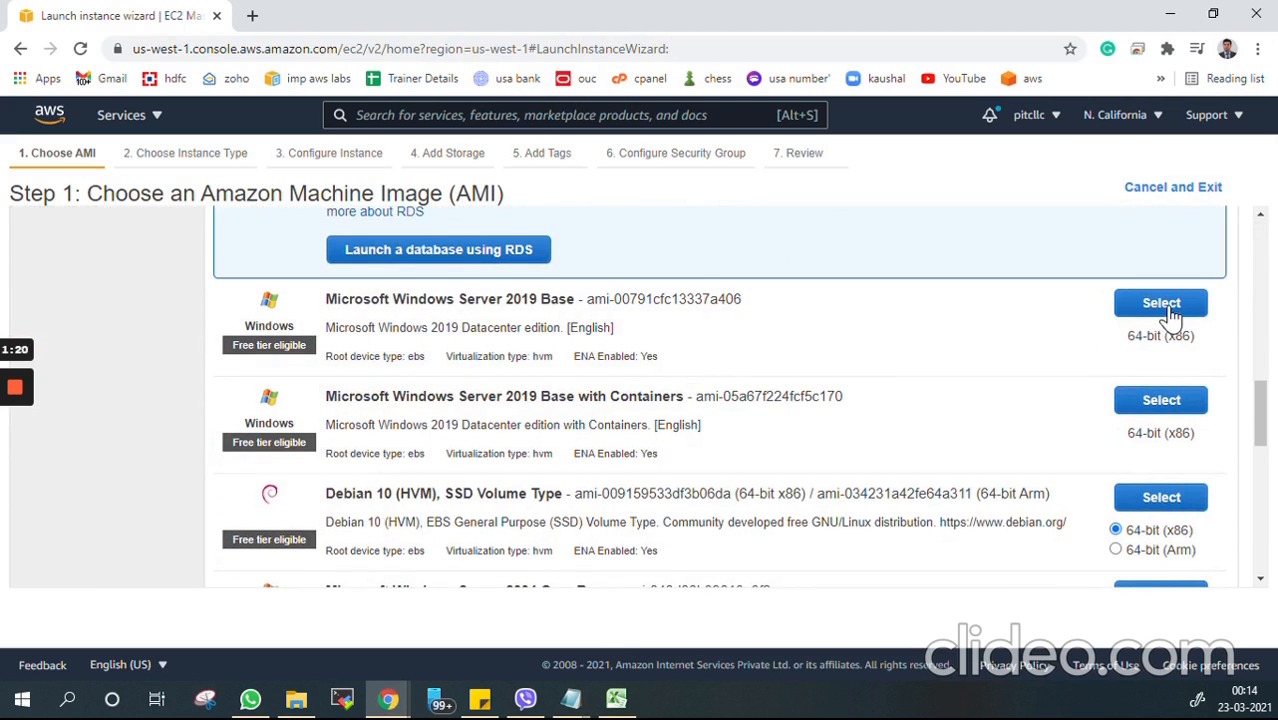
{"action": "left_click", "coordinate": [1163, 306]}
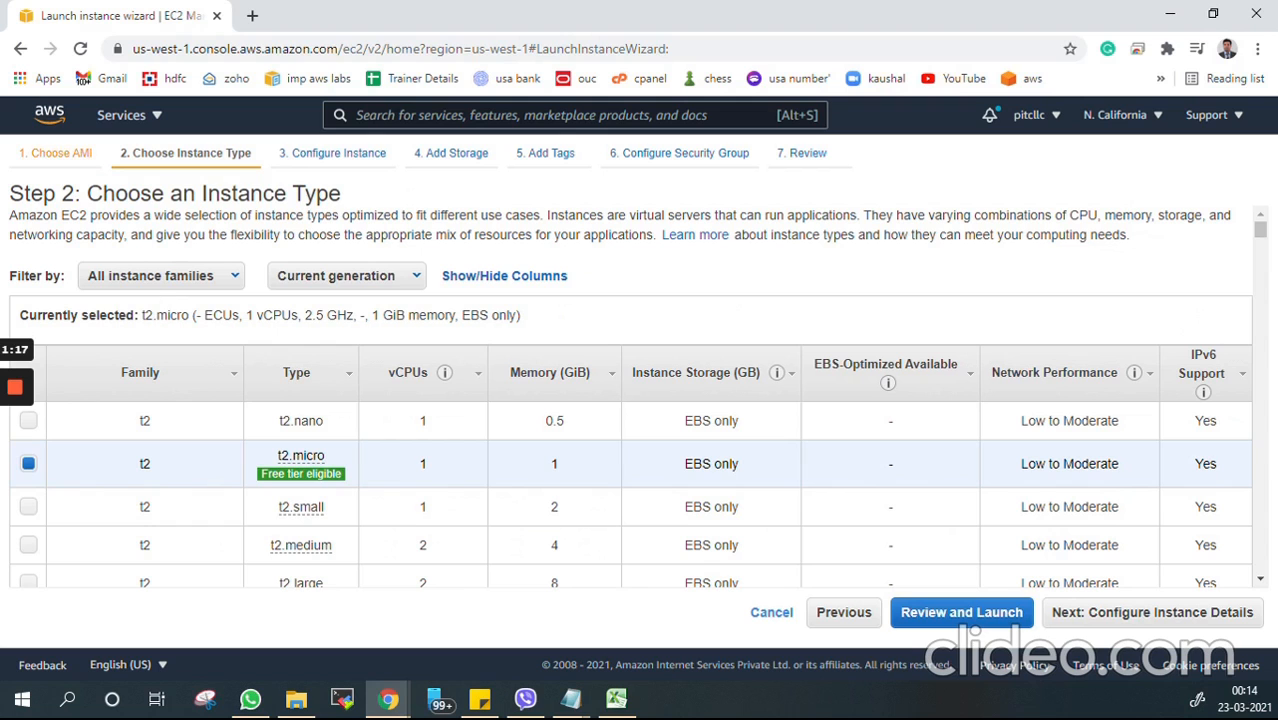
Look through the available instance families in the instance type filter, leaving all families included
{"action": "left_click_drag", "start_coordinate": [87, 193], "coordinate": [341, 193]}
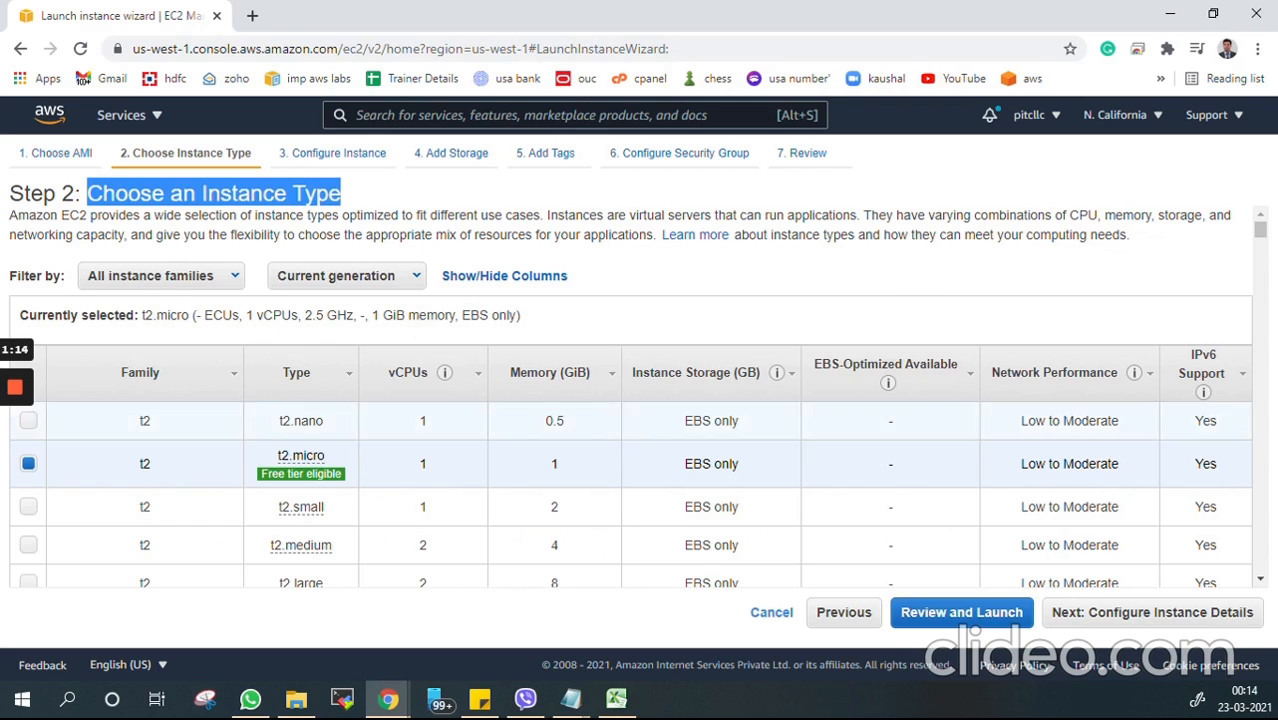
{"action": "left_click", "coordinate": [230, 280]}
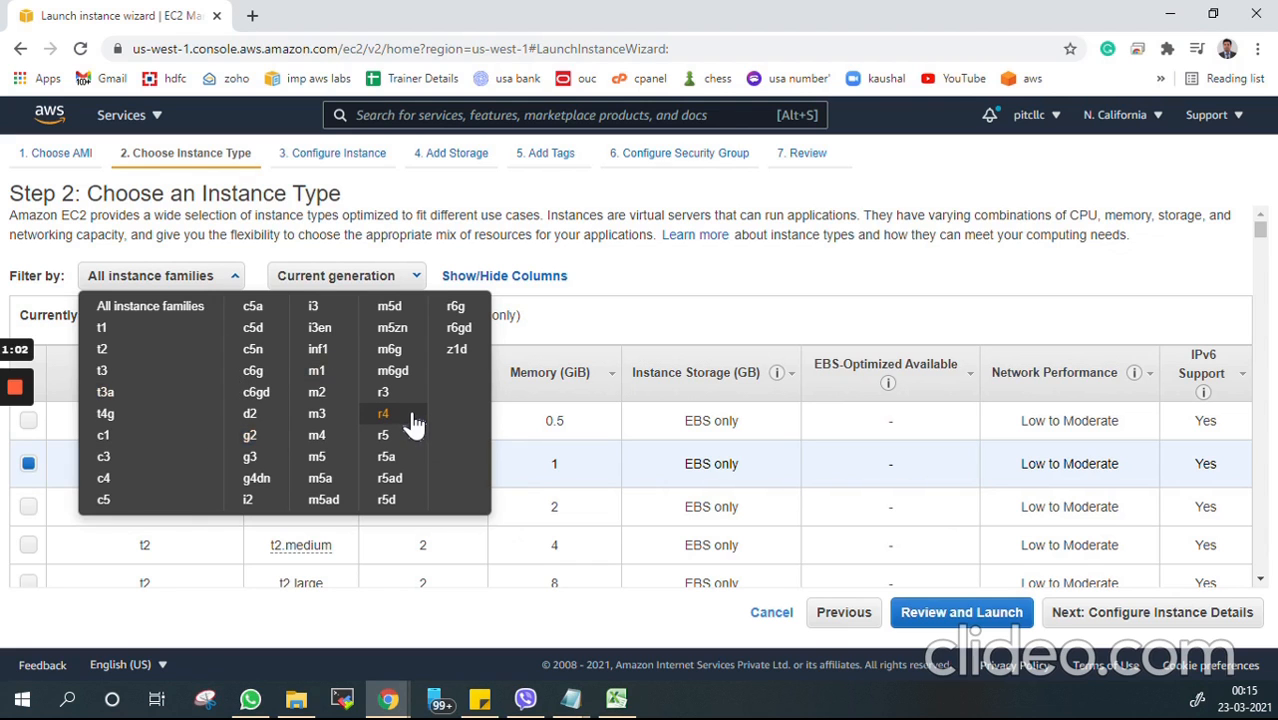
{"action": "key", "text": "Escape"}
{"action": "left_click", "coordinate": [403, 279]}
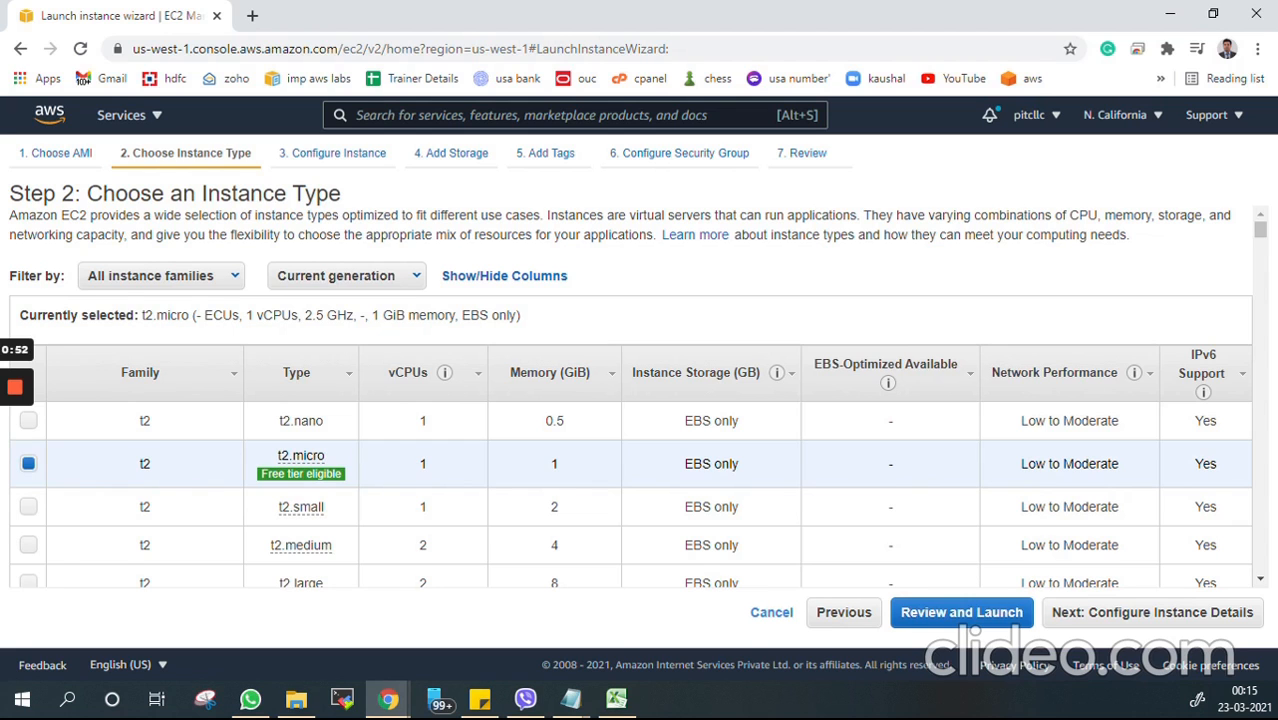
Show instance types of all generations, and restore the filter to the current generation
{"action": "left_click", "coordinate": [405, 276]}
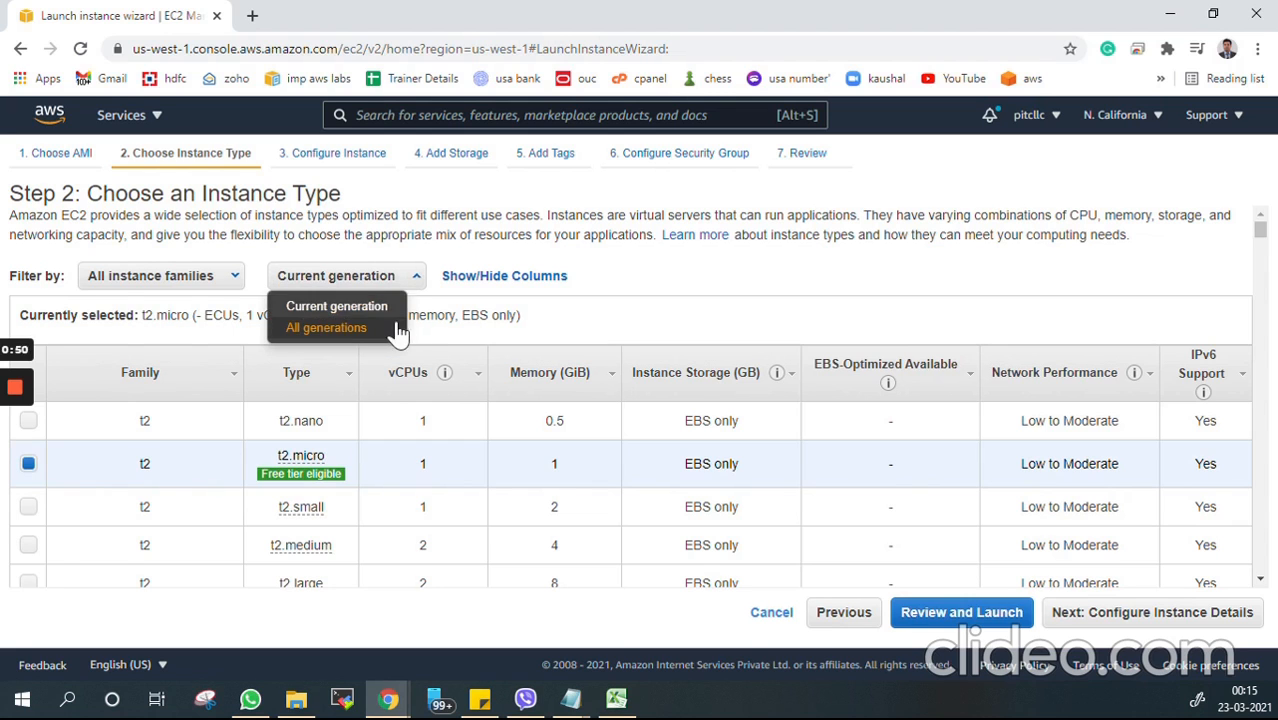
{"action": "left_click", "coordinate": [379, 337]}
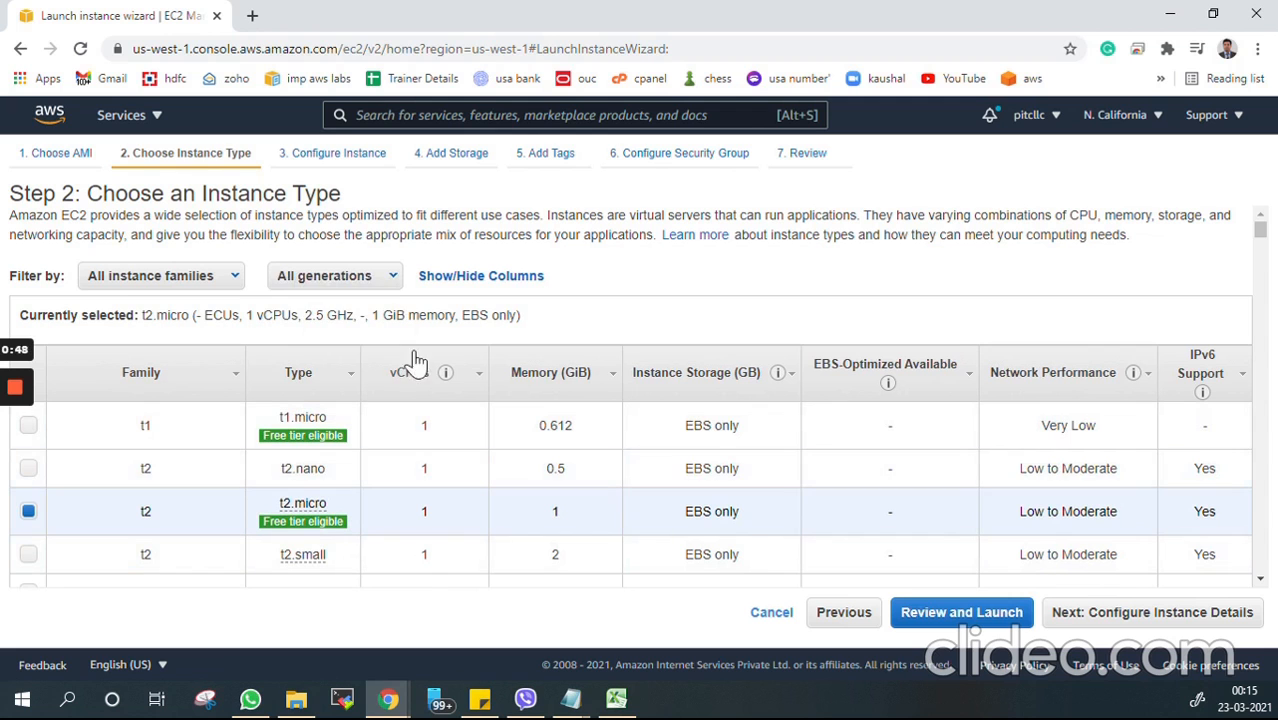
{"action": "left_click", "coordinate": [383, 281]}
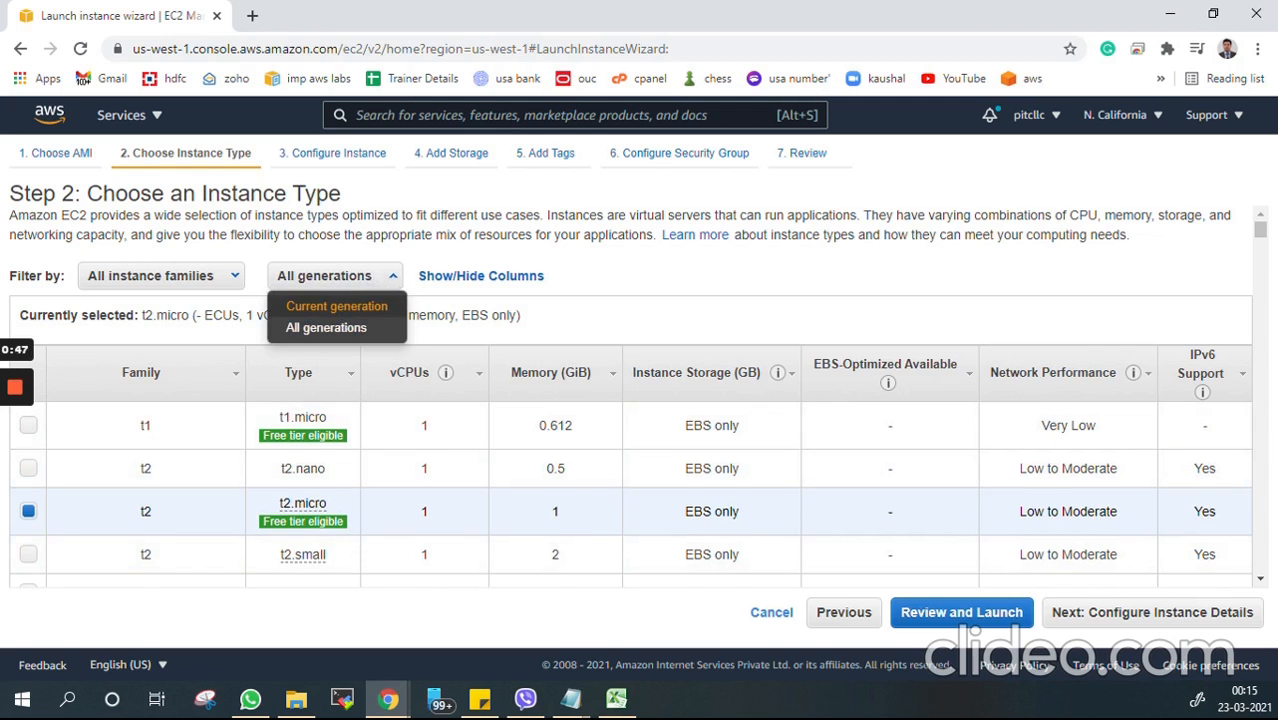
{"action": "left_click", "coordinate": [340, 305]}
Check which columns can be shown or hidden in the instance type table, without changing them
{"action": "left_click", "coordinate": [510, 285]}
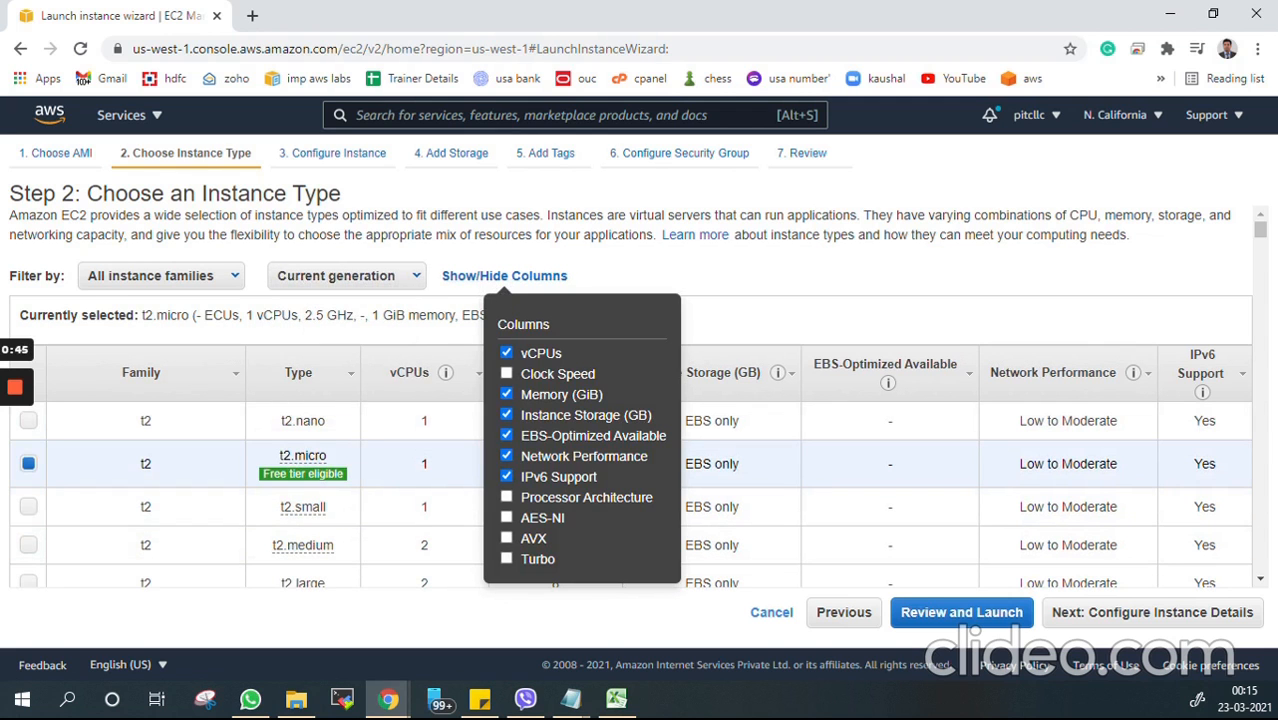
{"action": "left_click", "coordinate": [1062, 399]}
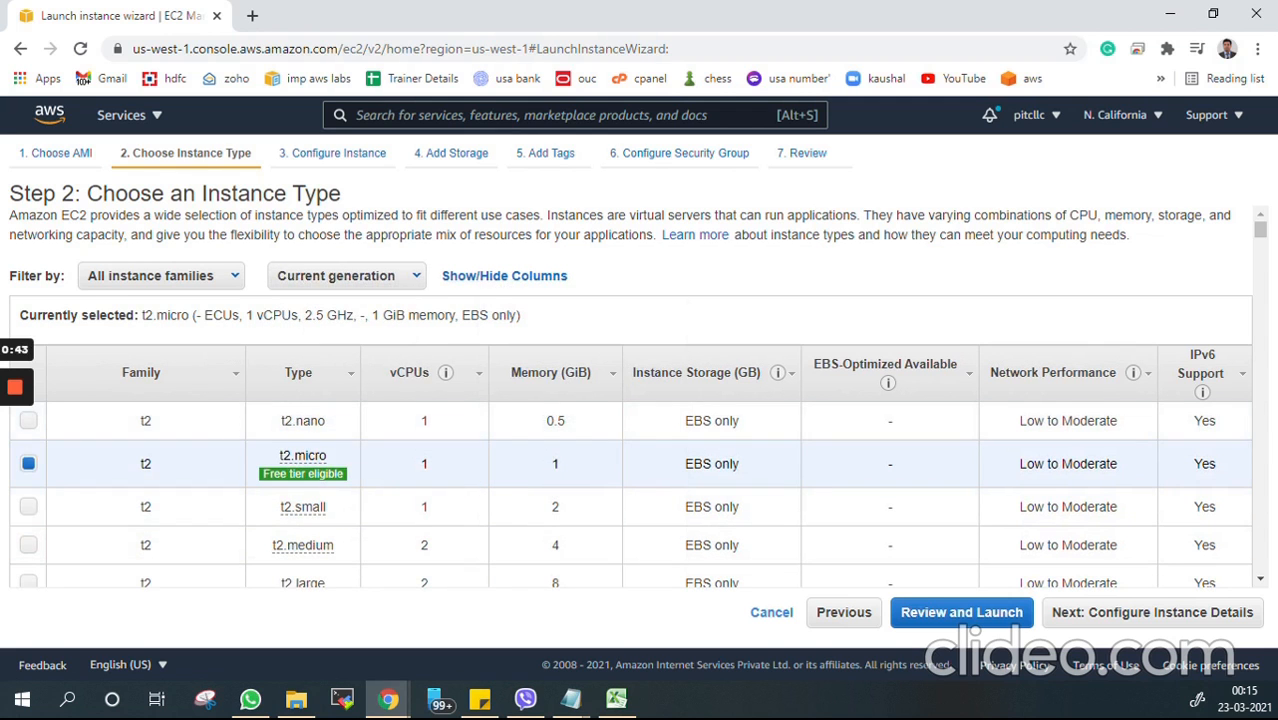
{"action": "left_click", "coordinate": [533, 281]}
{"action": "left_click", "coordinate": [397, 395]}
Check the vCPU and memory of the free-tier t2.micro type, keep it selected, and continue to the instance details
{"action": "scroll", "coordinate": [398, 397], "scroll_direction": "down", "scroll_amount": 1}
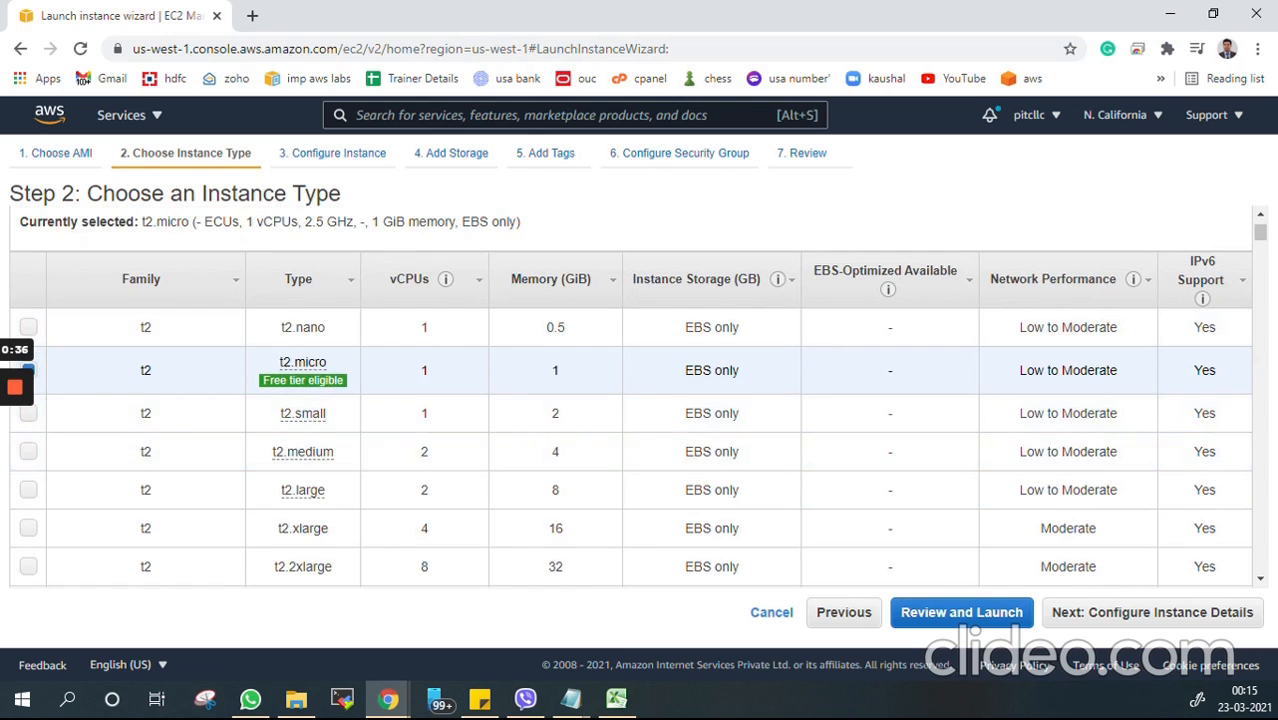
{"action": "scroll", "coordinate": [300, 480], "scroll_direction": "up", "scroll_amount": 1}
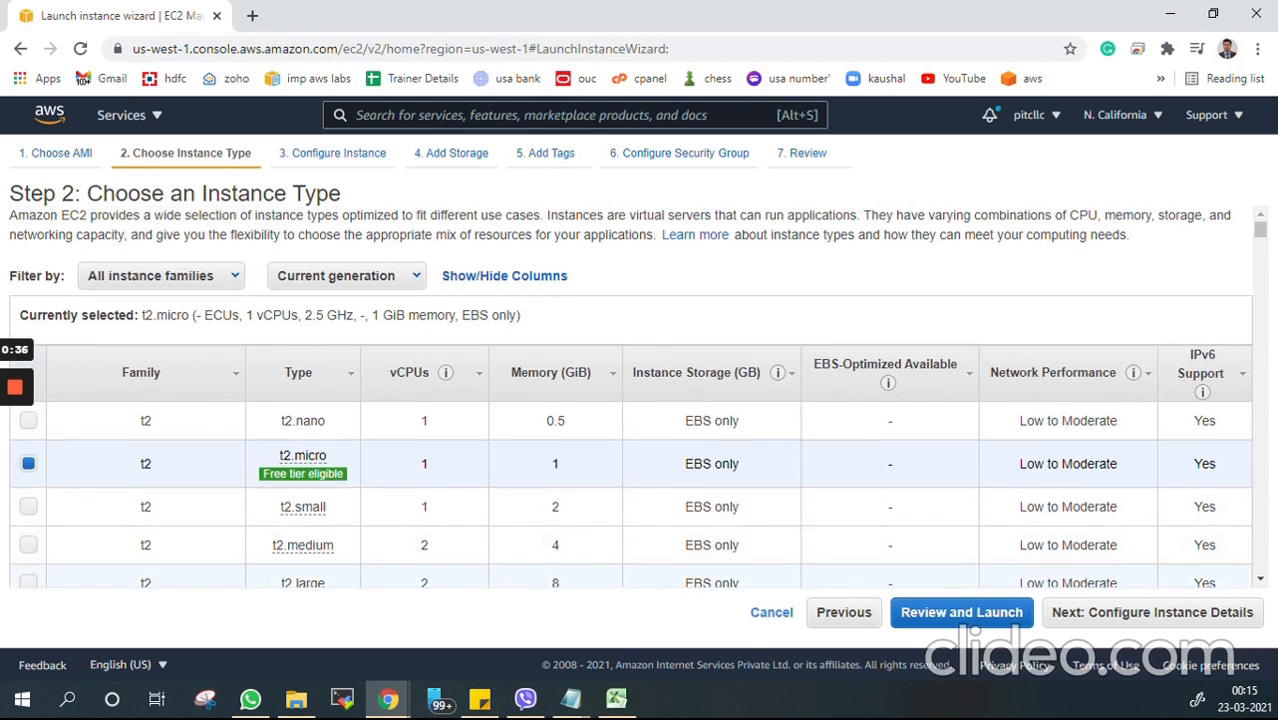
{"action": "double_click", "coordinate": [302, 455]}
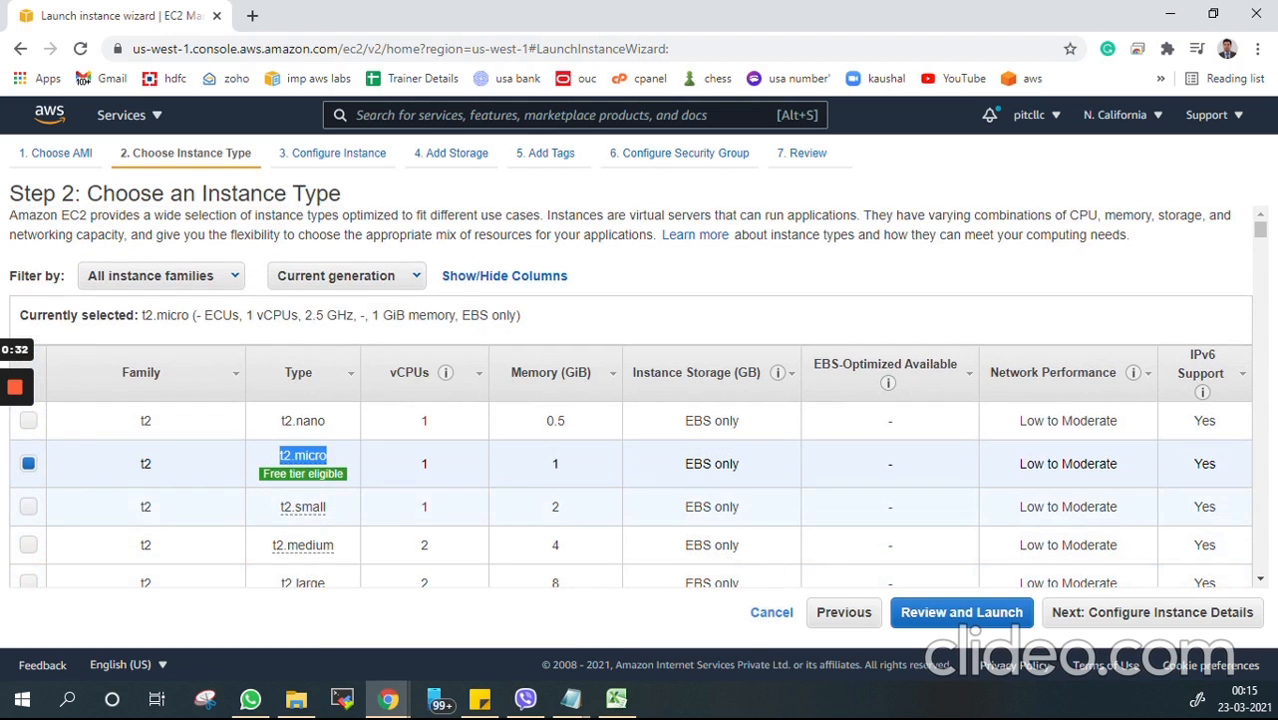
{"action": "double_click", "coordinate": [424, 464]}
{"action": "double_click", "coordinate": [555, 464]}
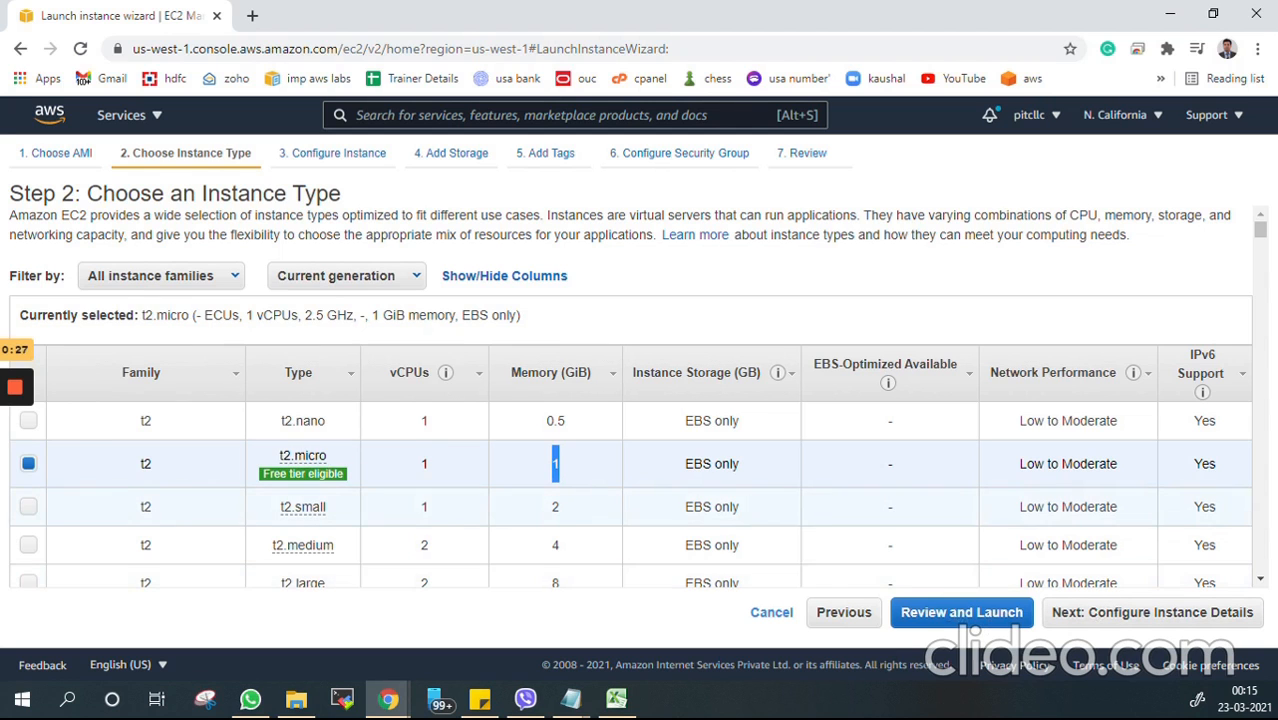
{"action": "scroll", "coordinate": [640, 450], "scroll_direction": "down", "scroll_amount": 3}
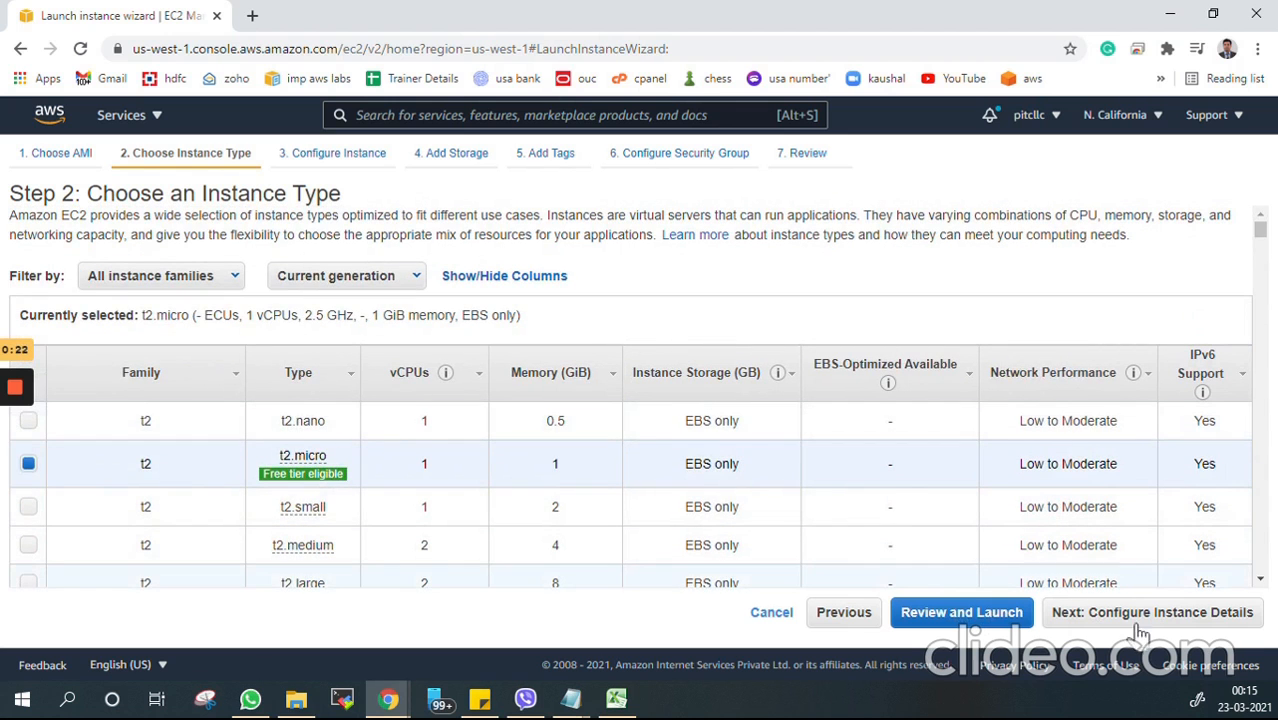
{"action": "left_click", "coordinate": [1138, 622]}
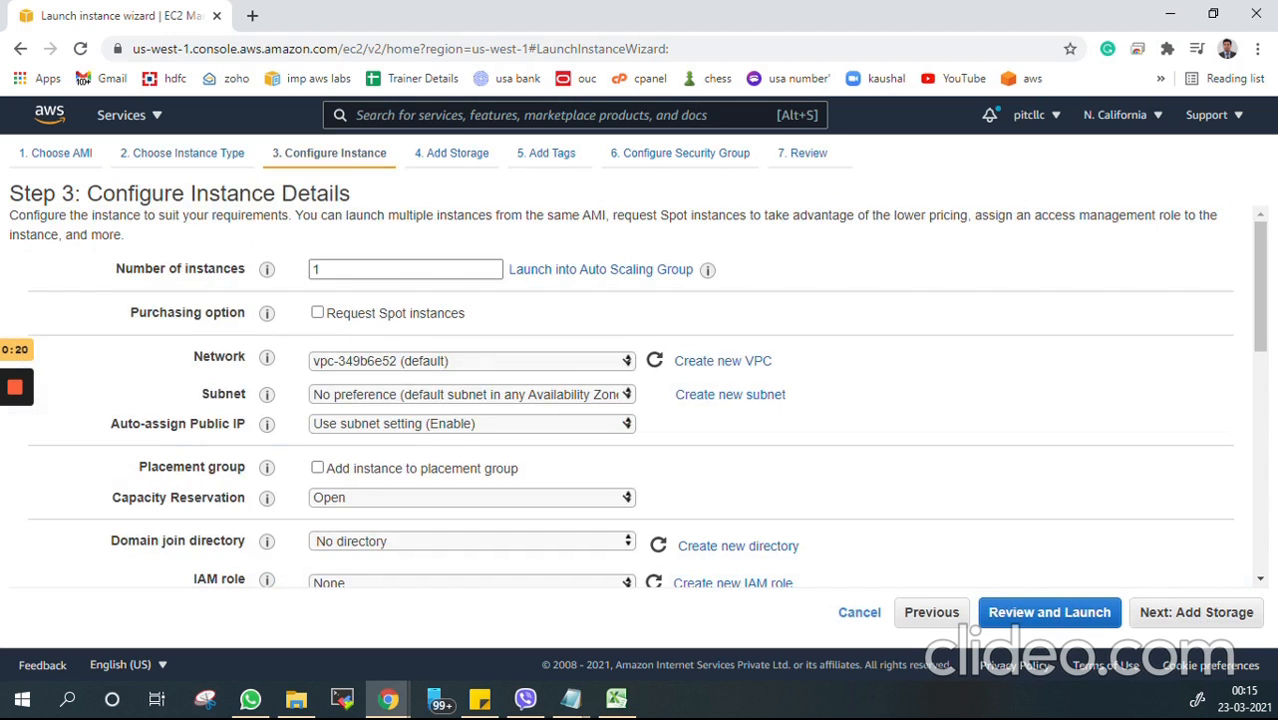
Examine the instance details, from the number of instances and network settings down to the advanced user data options
{"action": "left_click_drag", "start_coordinate": [102, 193], "coordinate": [350, 193]}
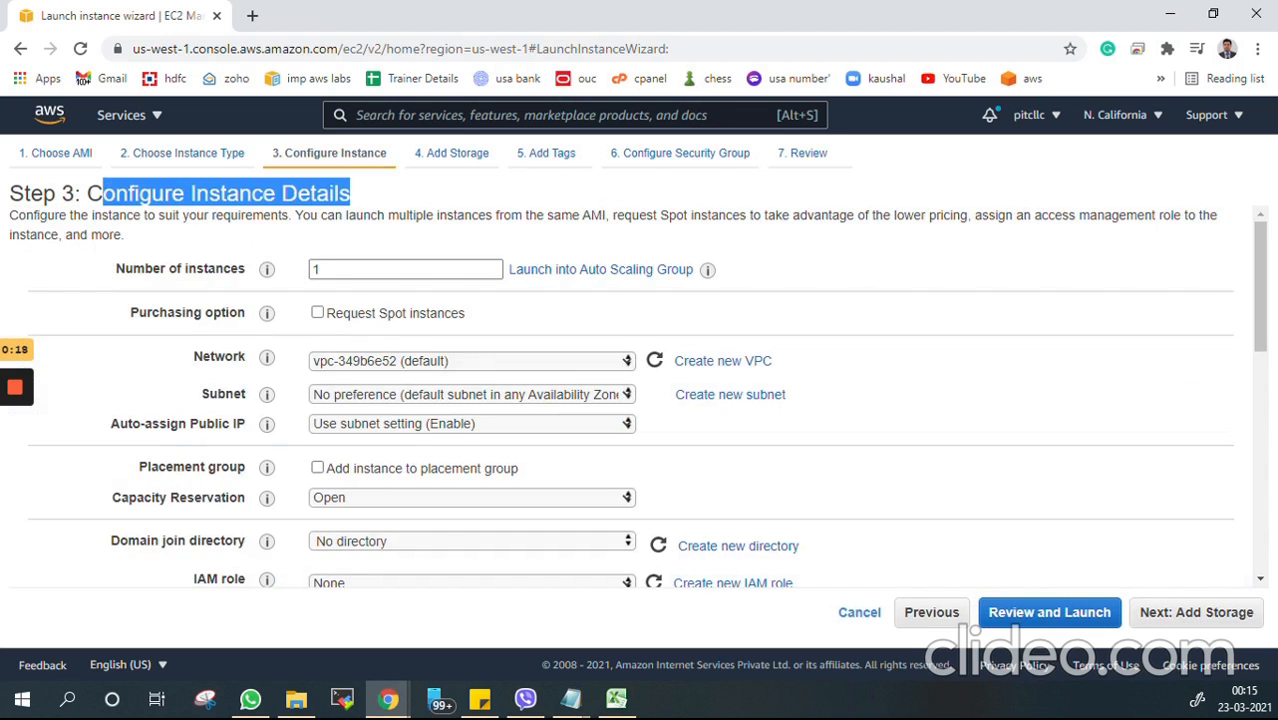
{"action": "left_click", "coordinate": [267, 357]}
{"action": "double_click", "coordinate": [317, 269]}
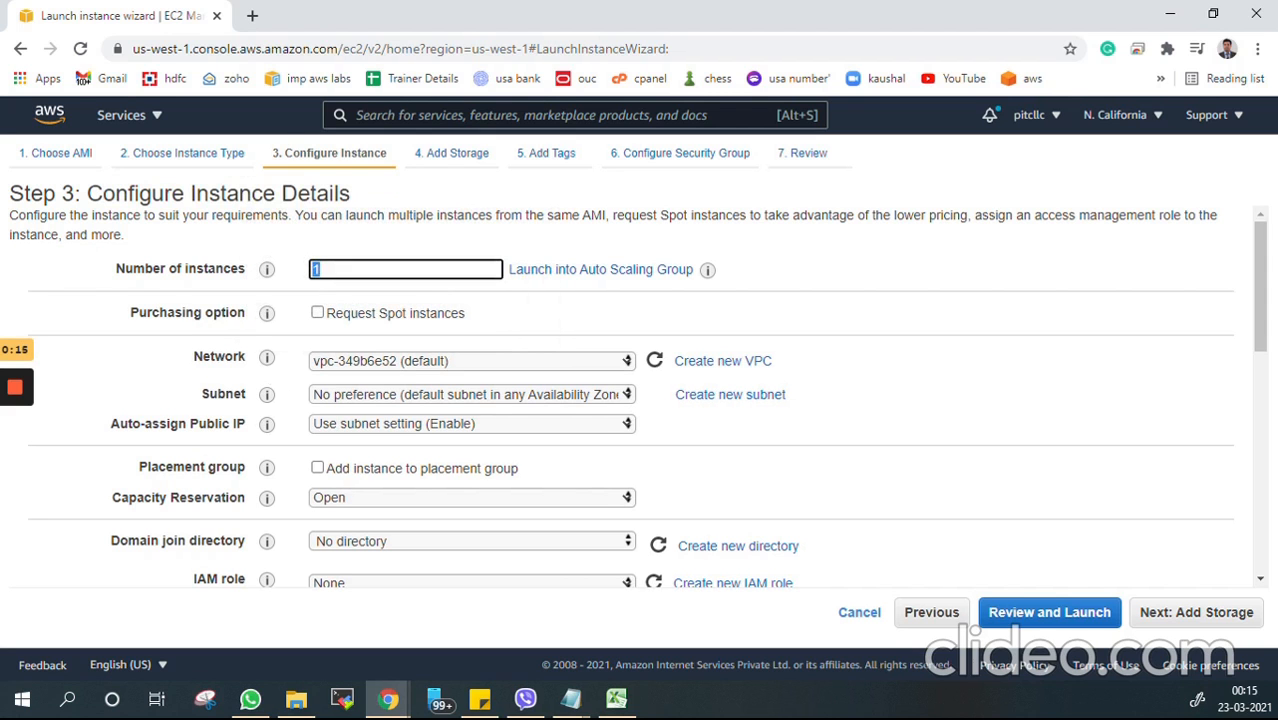
{"action": "scroll", "coordinate": [640, 397], "scroll_direction": "down", "scroll_amount": 6}
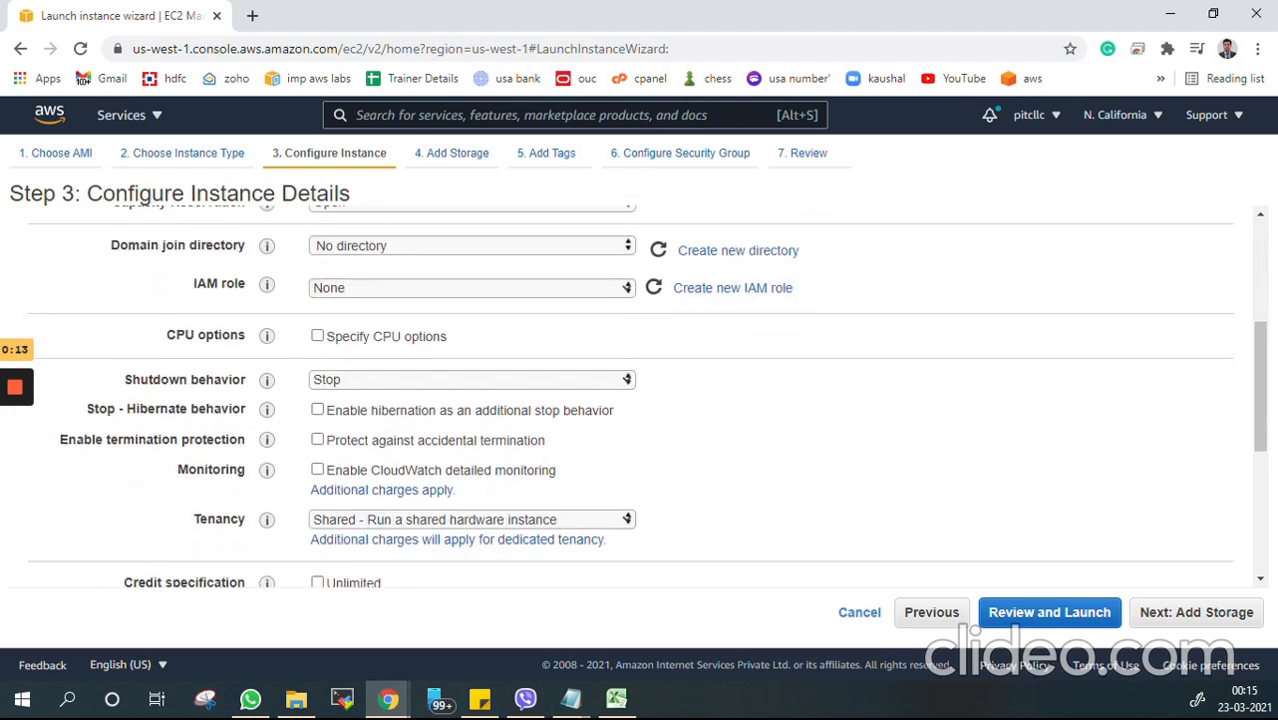
{"action": "scroll", "coordinate": [640, 397], "scroll_direction": "up", "scroll_amount": 4}
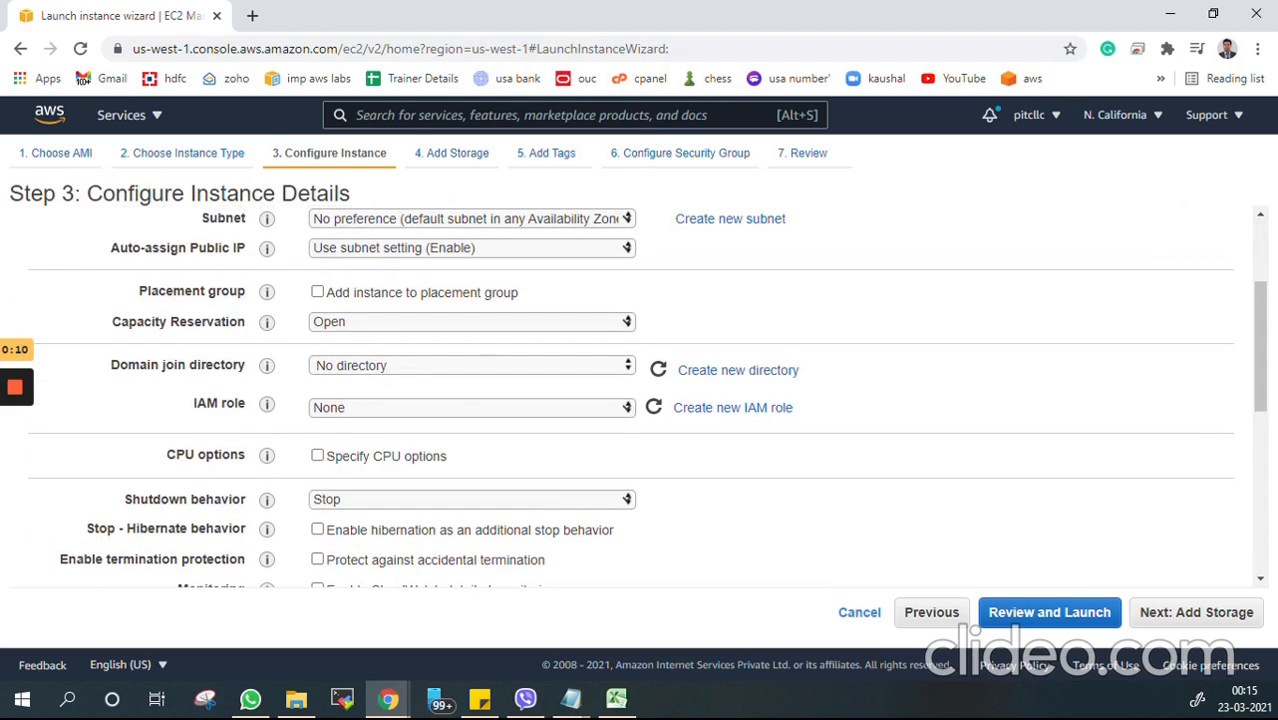
{"action": "left_click_drag", "start_coordinate": [660, 303], "coordinate": [660, 560]}
{"action": "scroll", "coordinate": [660, 397], "scroll_direction": "down", "scroll_amount": 3}
{"action": "left_click", "coordinate": [660, 397]}
{"action": "scroll", "coordinate": [660, 397], "scroll_direction": "down", "scroll_amount": 2}
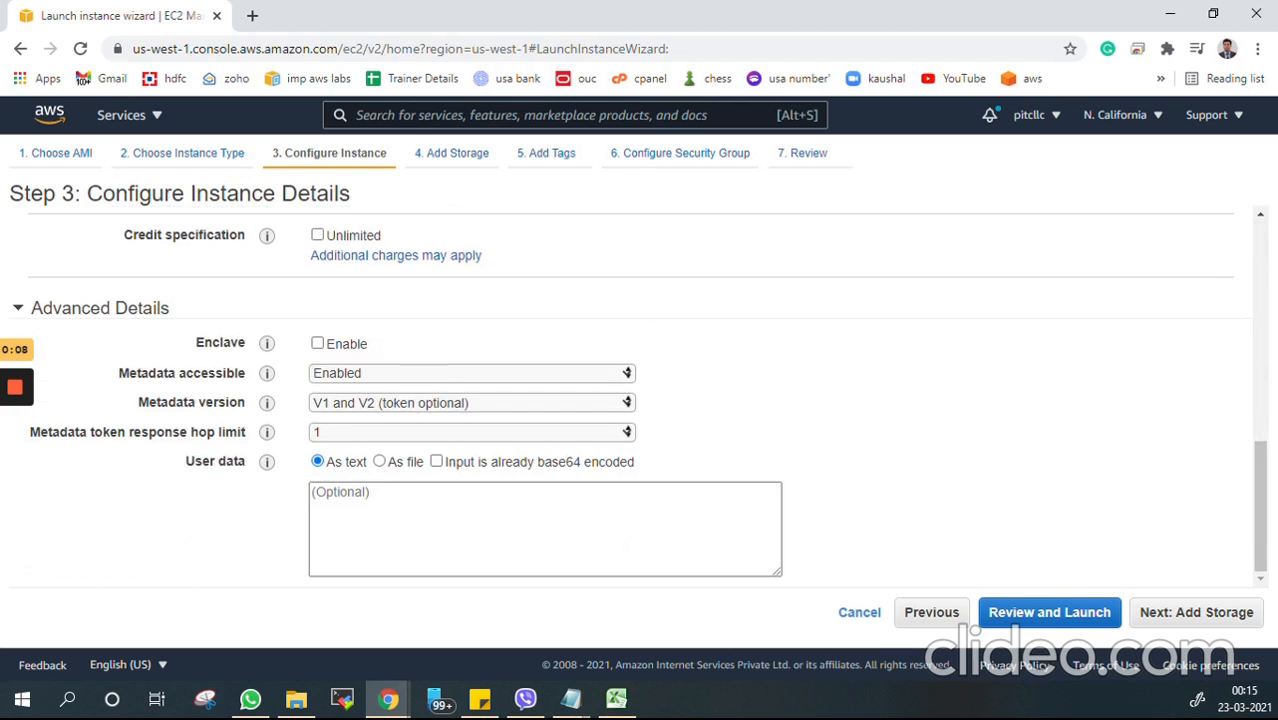
Accept the default instance details, keep the 30 GiB General Purpose SSD (gp2) root volume, and proceed to the tags
{"action": "left_click", "coordinate": [1211, 621]}
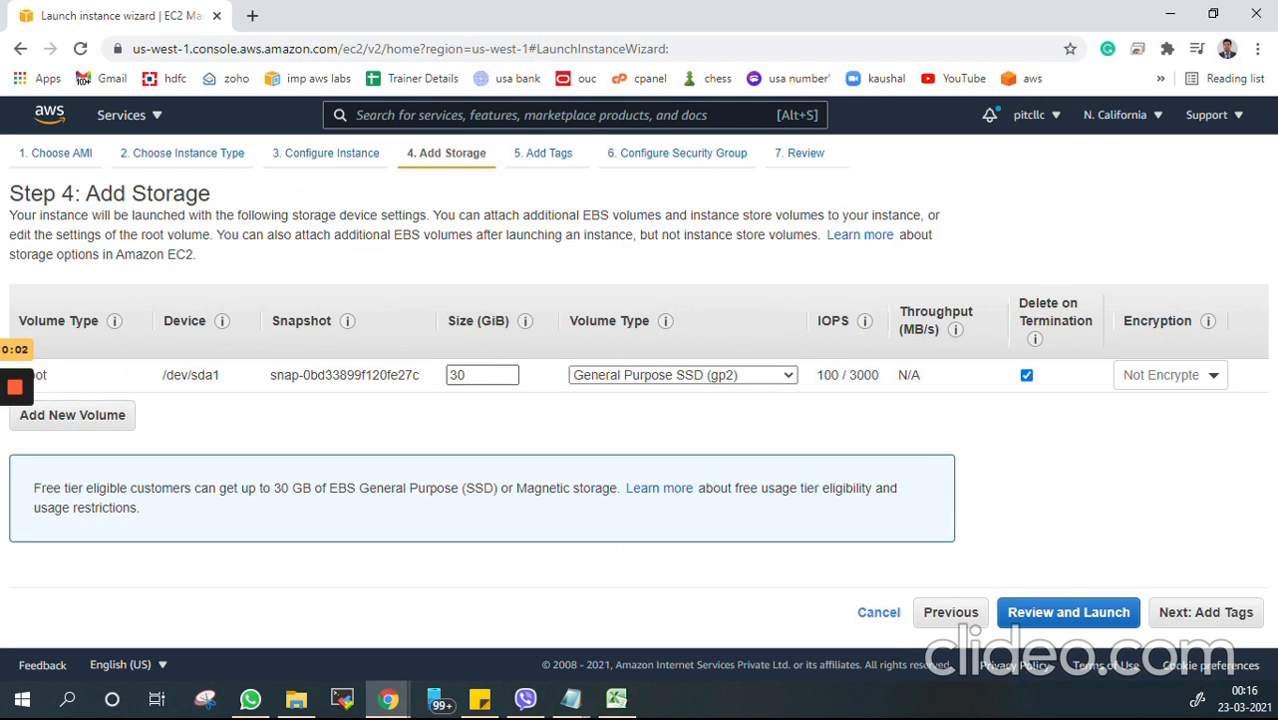
{"action": "double_click", "coordinate": [482, 374]}
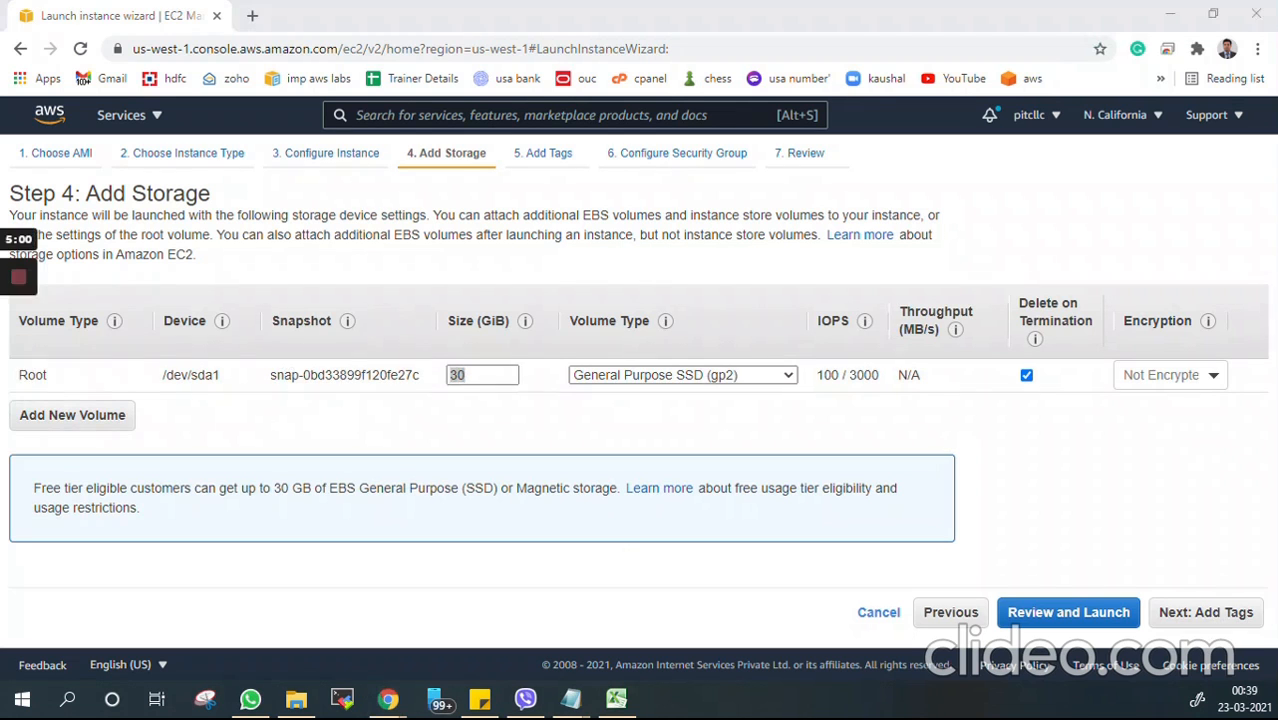
{"action": "left_click", "coordinate": [1208, 618]}
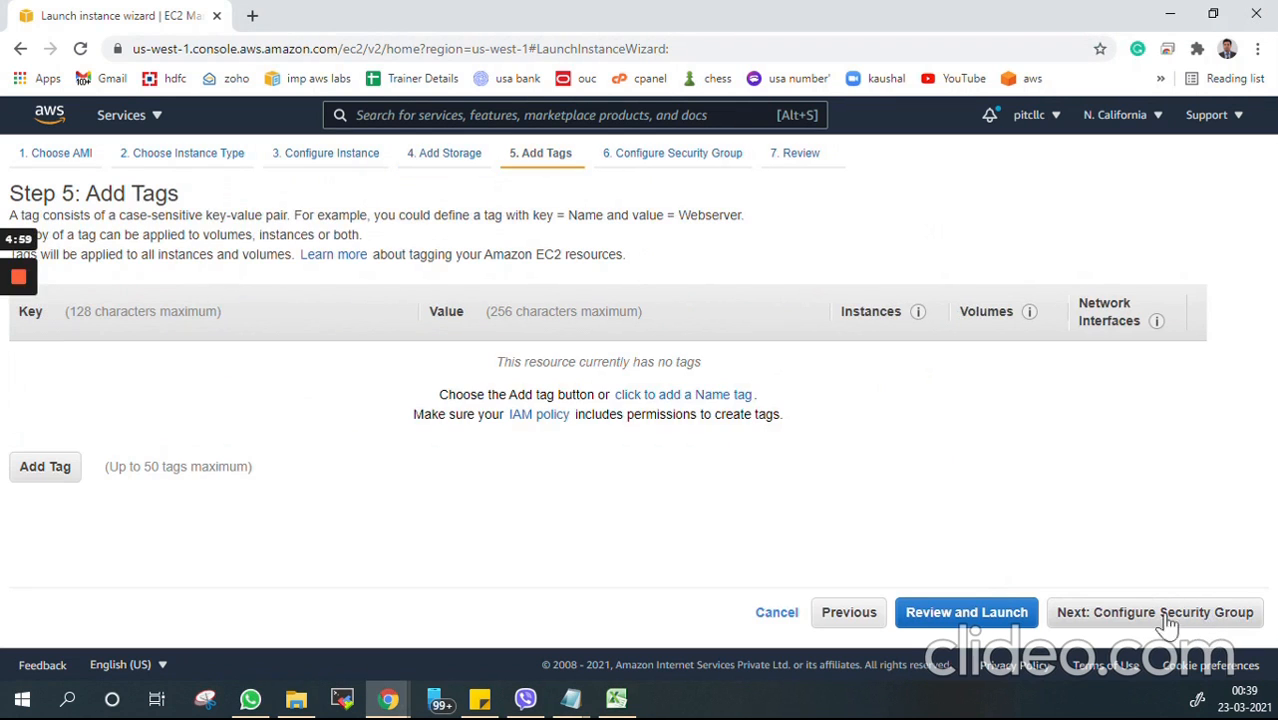
Add a tag with the key Name and the value My_Window_server
{"action": "left_click_drag", "start_coordinate": [180, 194], "coordinate": [81, 194]}
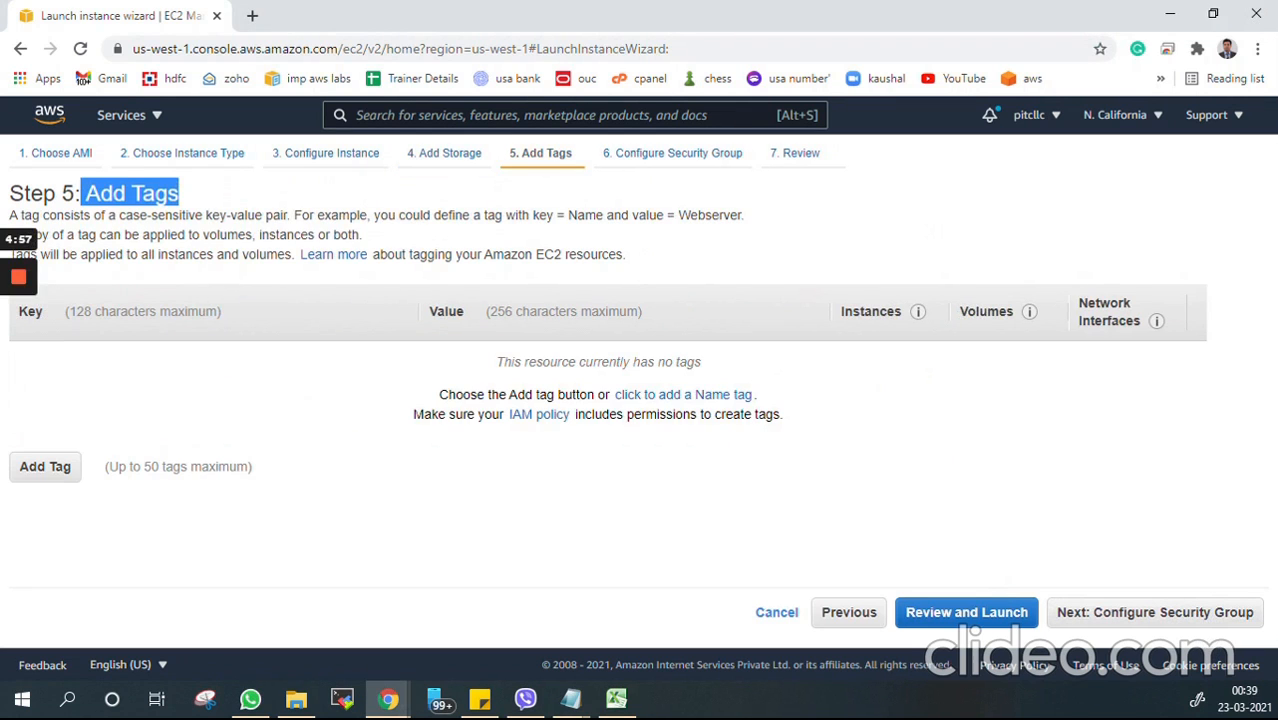
{"action": "left_click", "coordinate": [55, 466]}
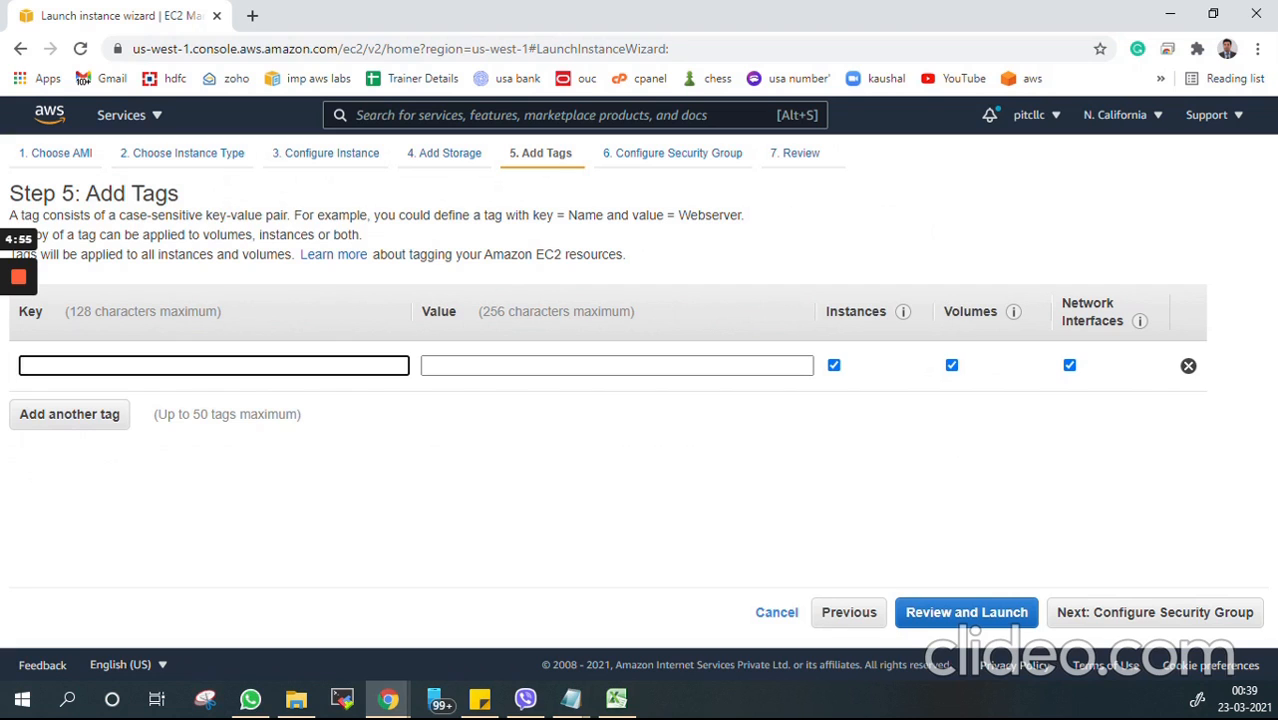
{"action": "type", "text": "Name"}
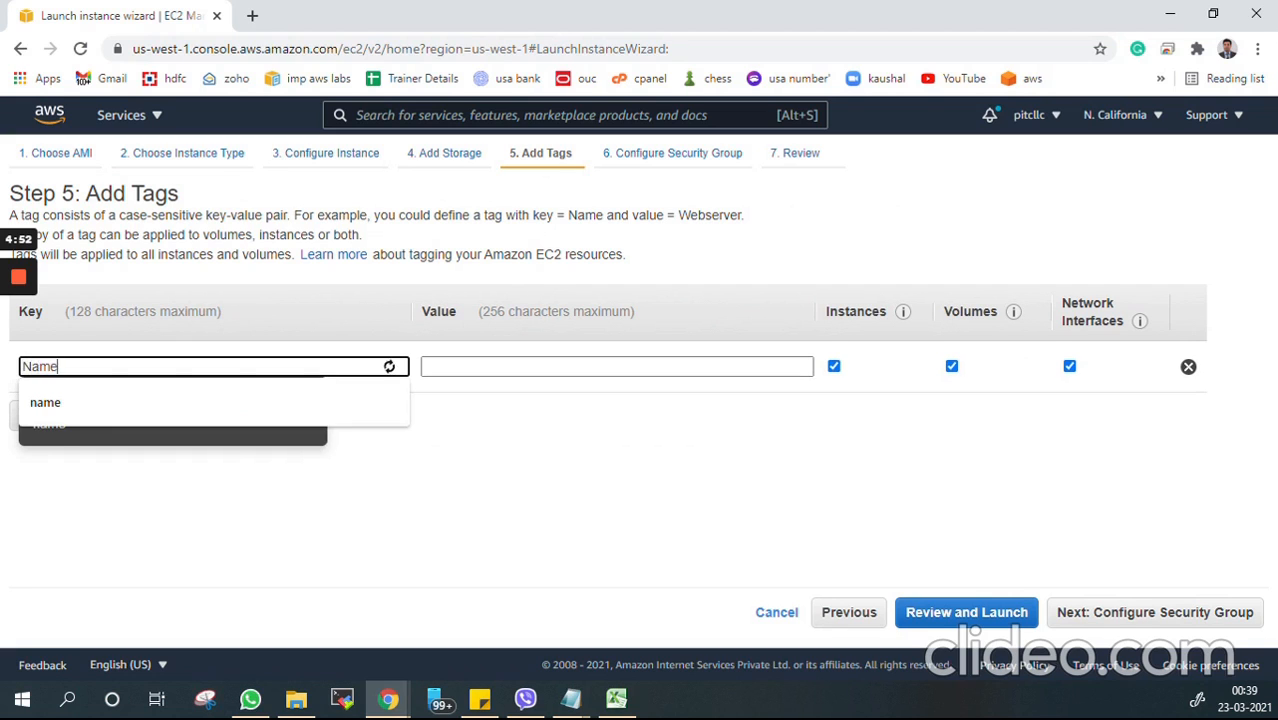
{"action": "key", "text": "Tab"}
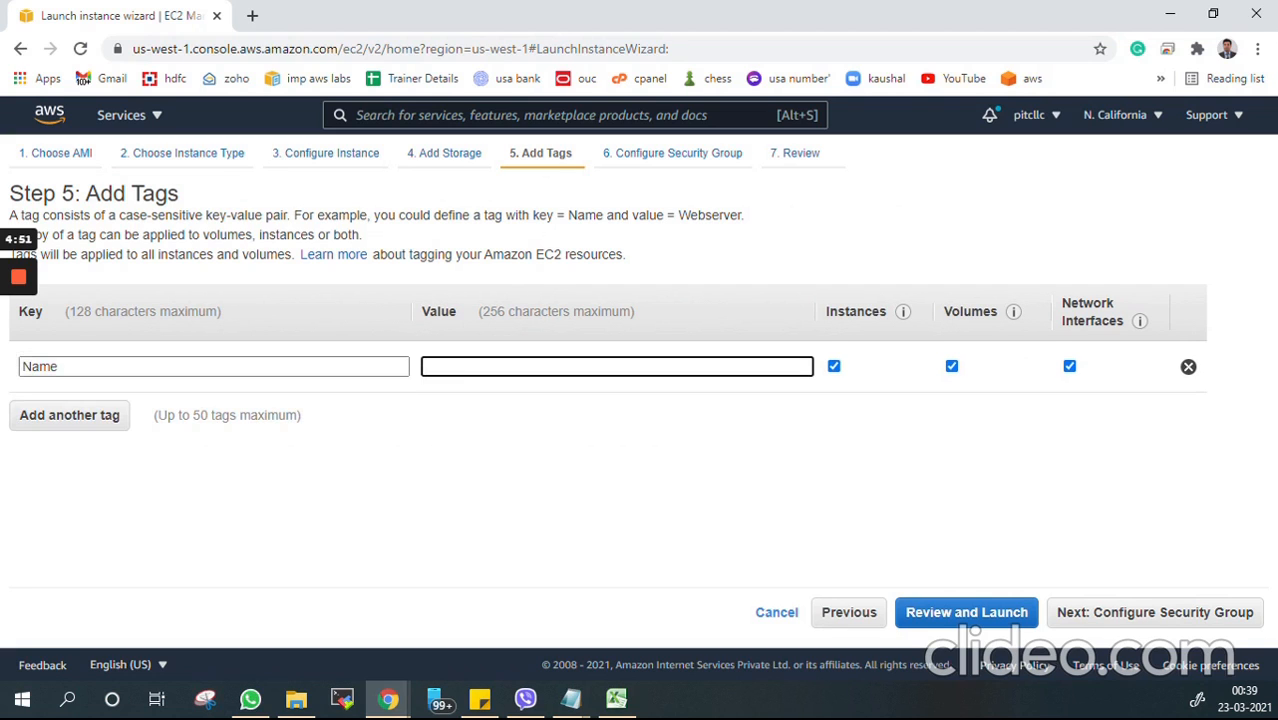
{"action": "type", "text": "My_Window_server"}
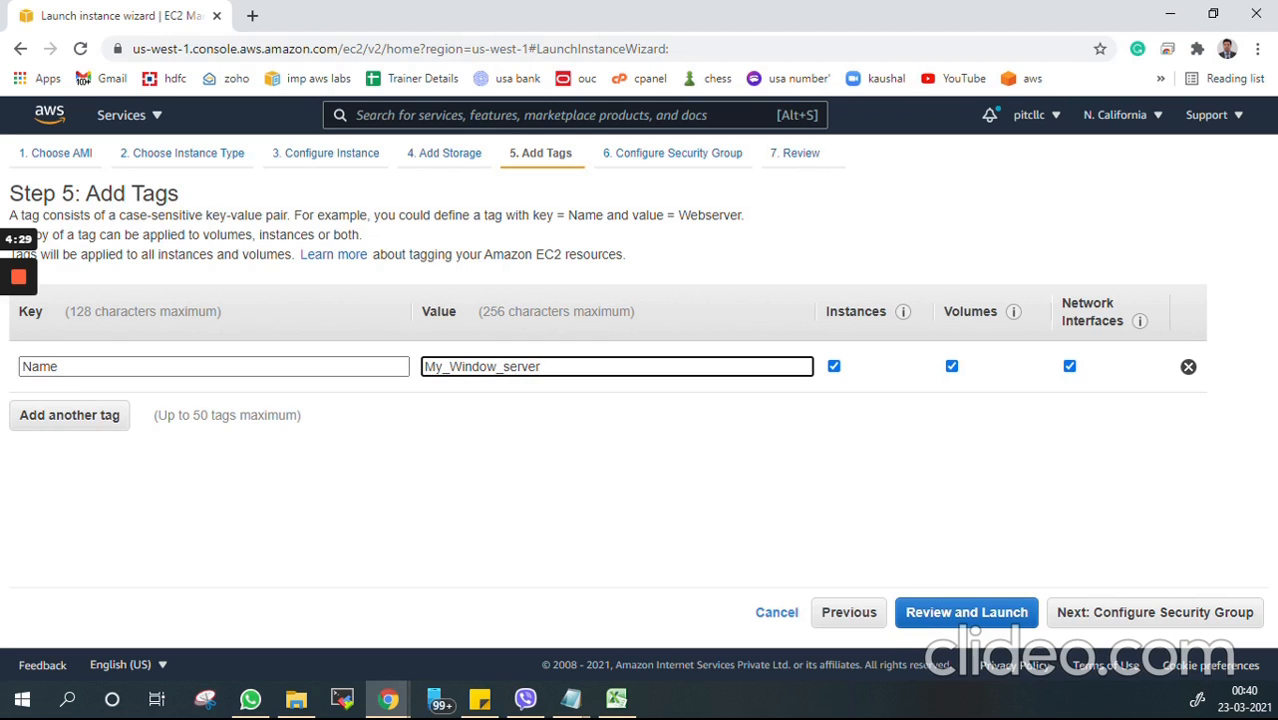
{"action": "left_click", "coordinate": [213, 367]}
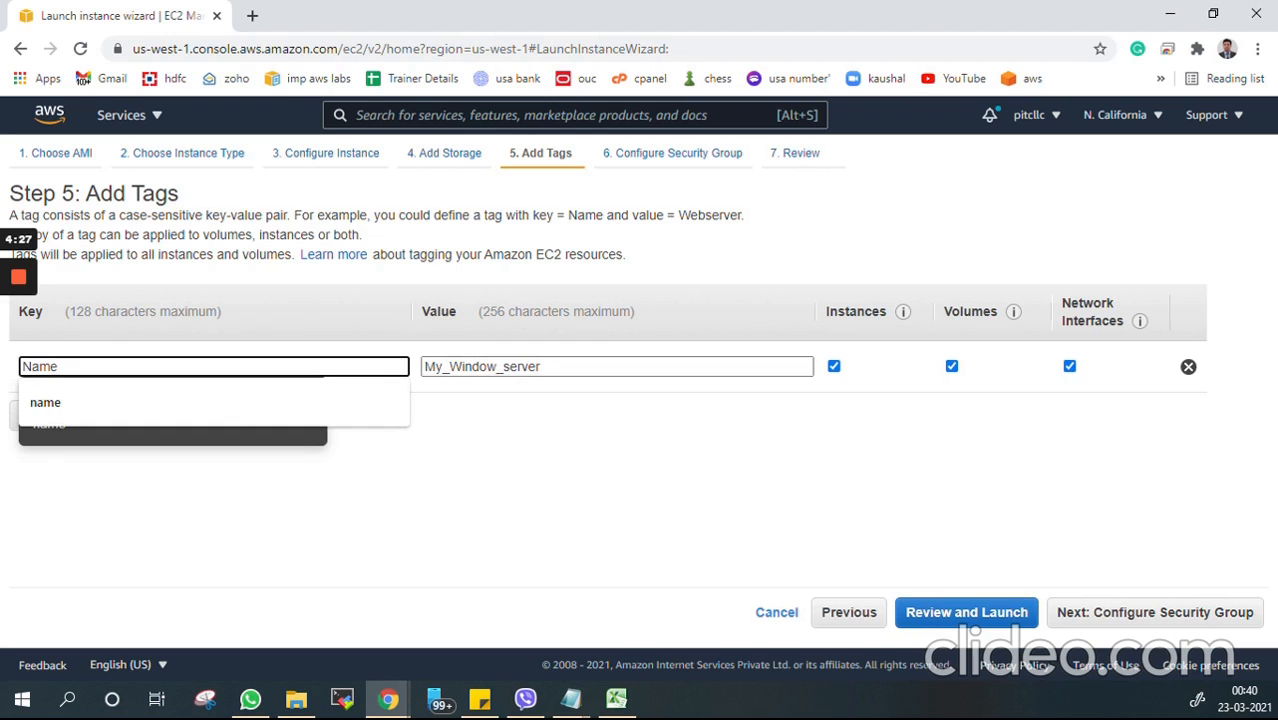
{"action": "left_click", "coordinate": [380, 492]}
Continue to the security group configuration and examine its default settings and RDP rule
{"action": "left_click", "coordinate": [1155, 612]}
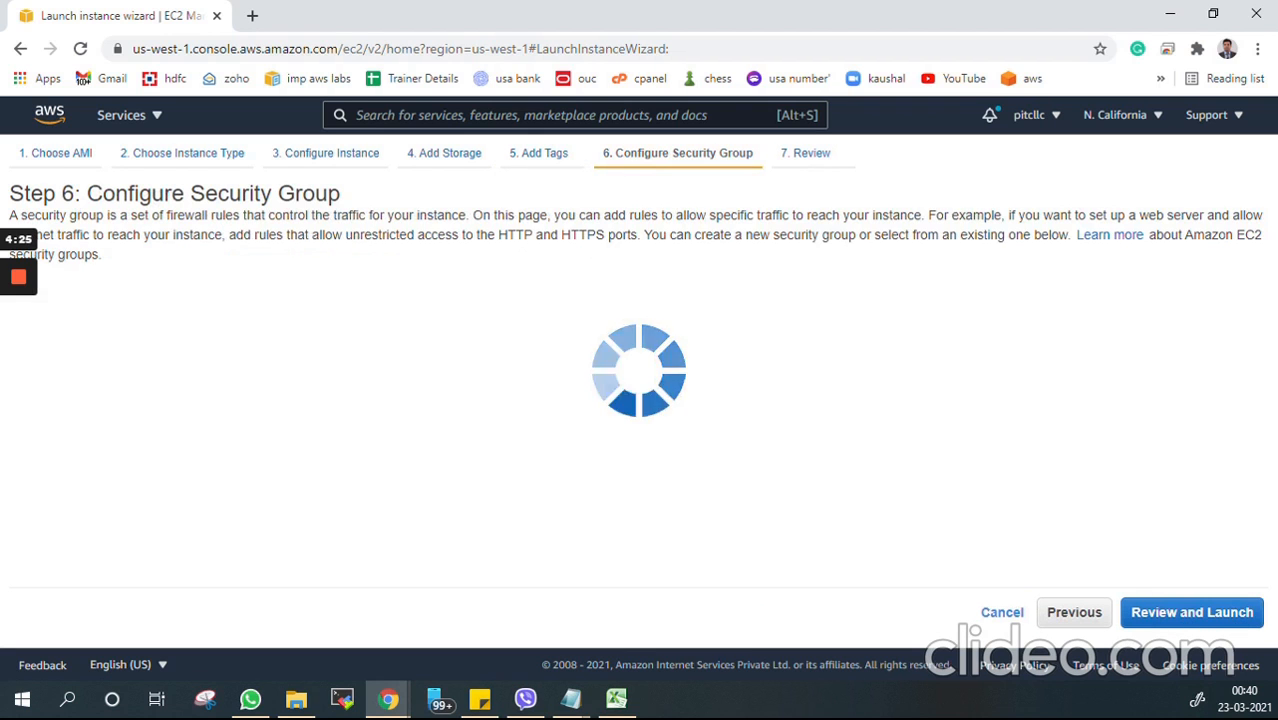
{"action": "left_click_drag", "start_coordinate": [190, 193], "coordinate": [341, 193]}
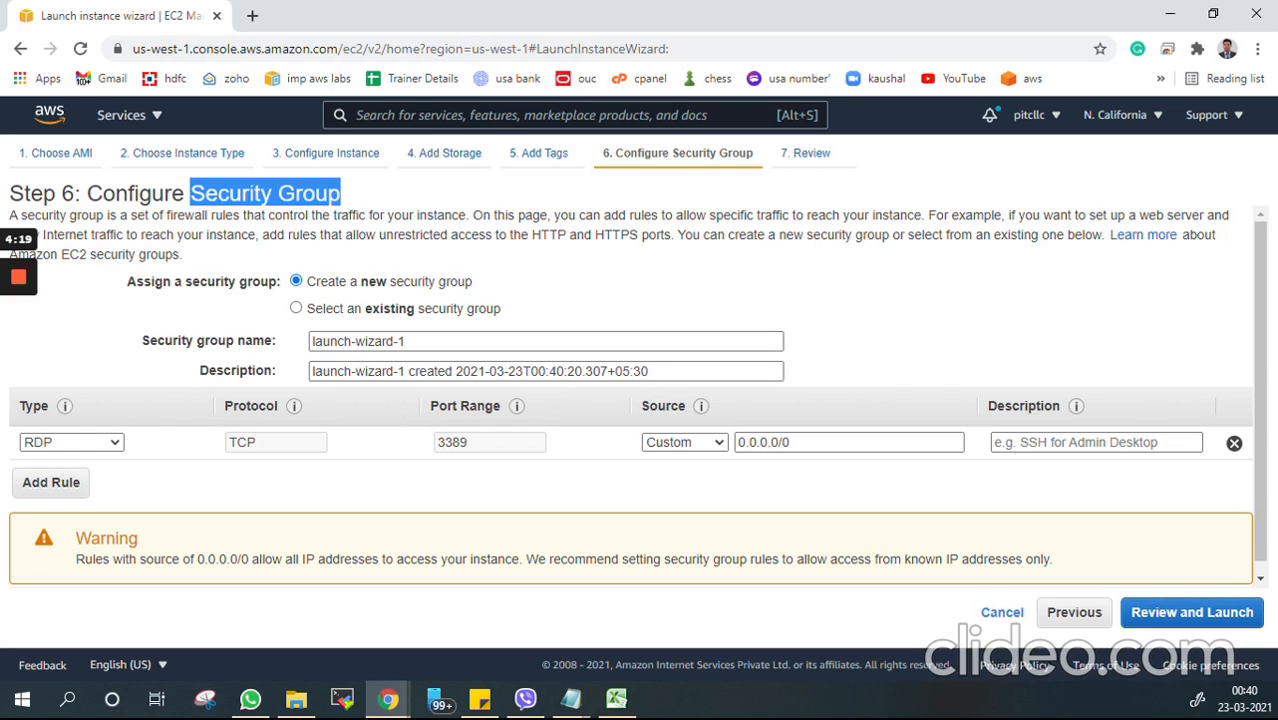
{"action": "left_click", "coordinate": [343, 195]}
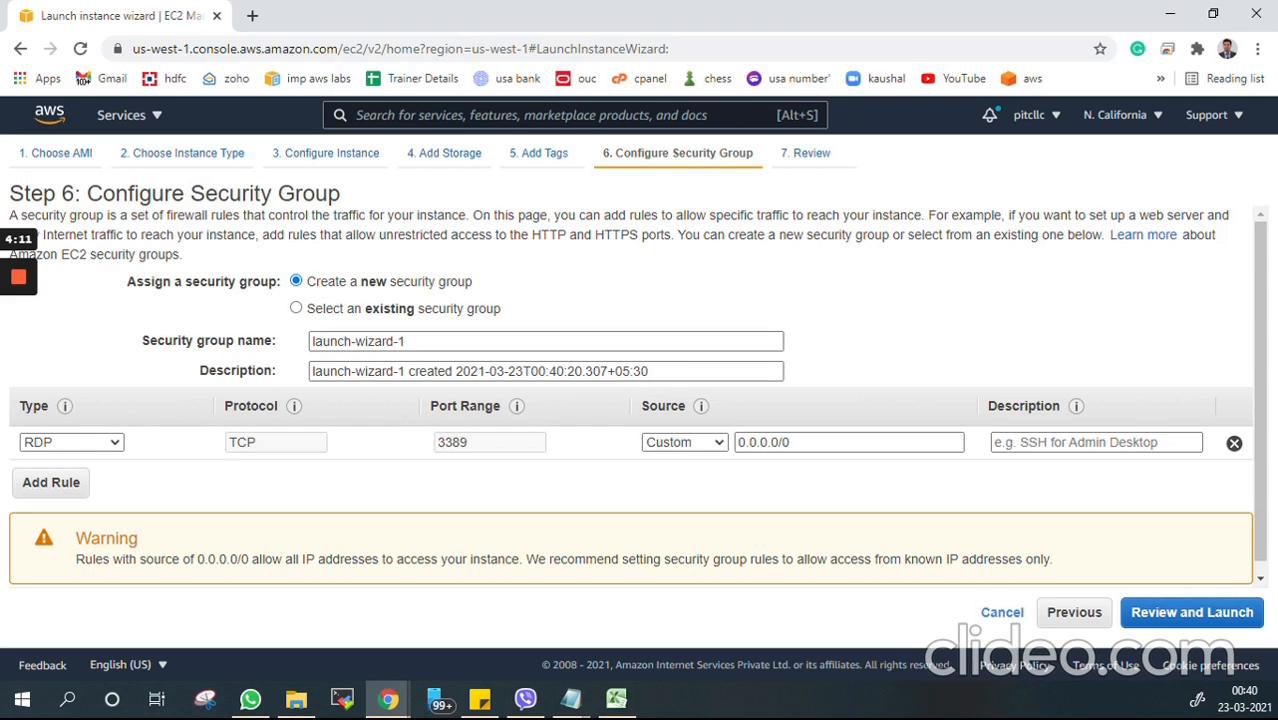
Inspect the inbound rules of the existing default security group, and return to creating a new security group
{"action": "left_click_drag", "start_coordinate": [87, 193], "coordinate": [328, 193]}
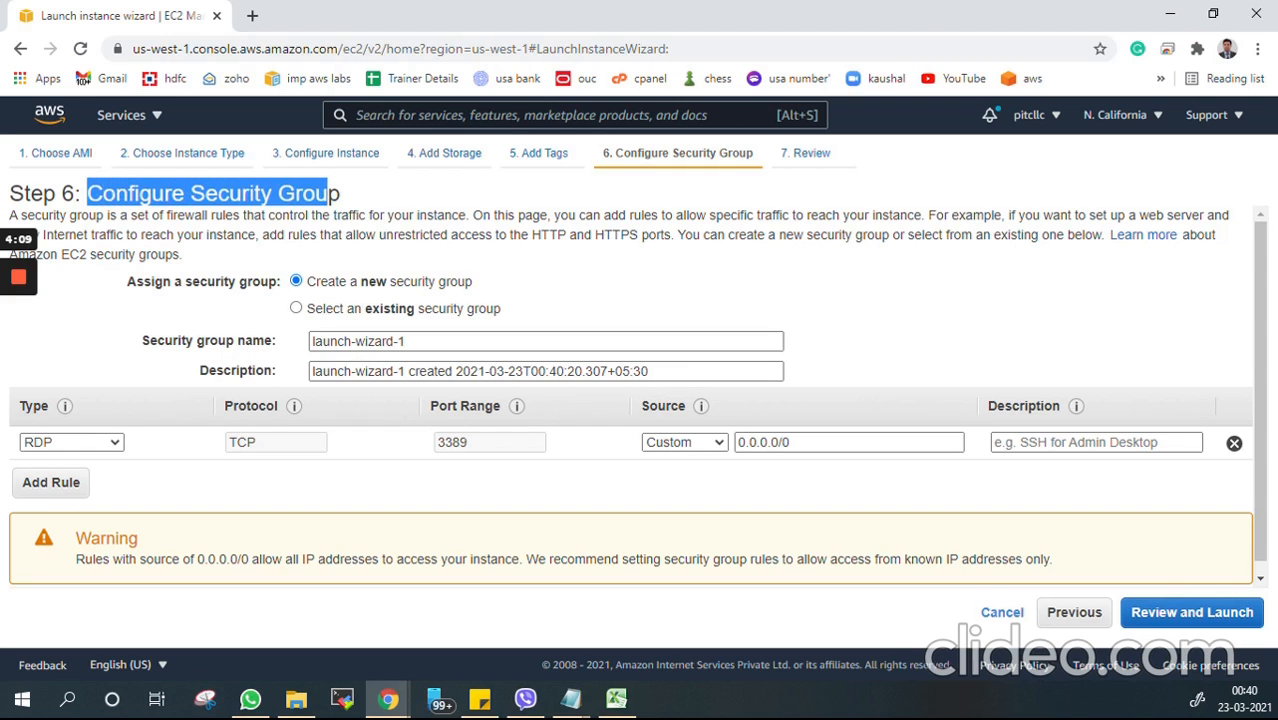
{"action": "left_click_drag", "start_coordinate": [368, 281], "coordinate": [472, 281]}
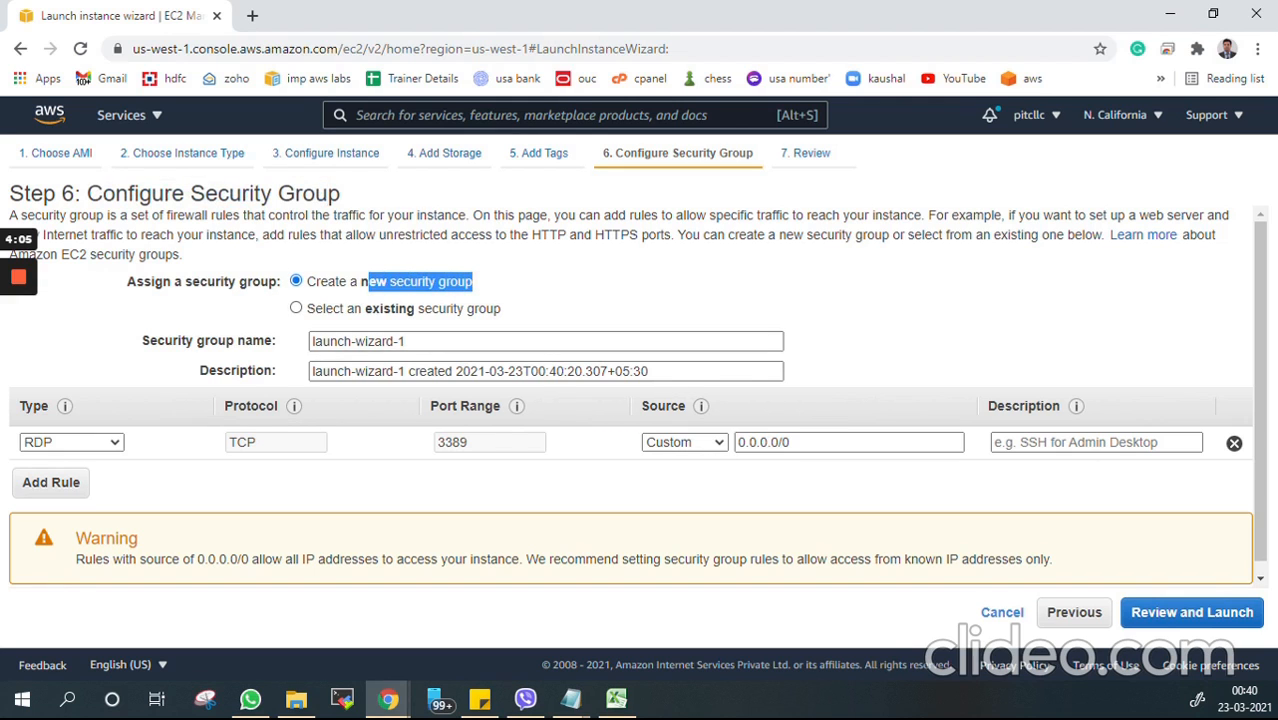
{"action": "left_click", "coordinate": [296, 308]}
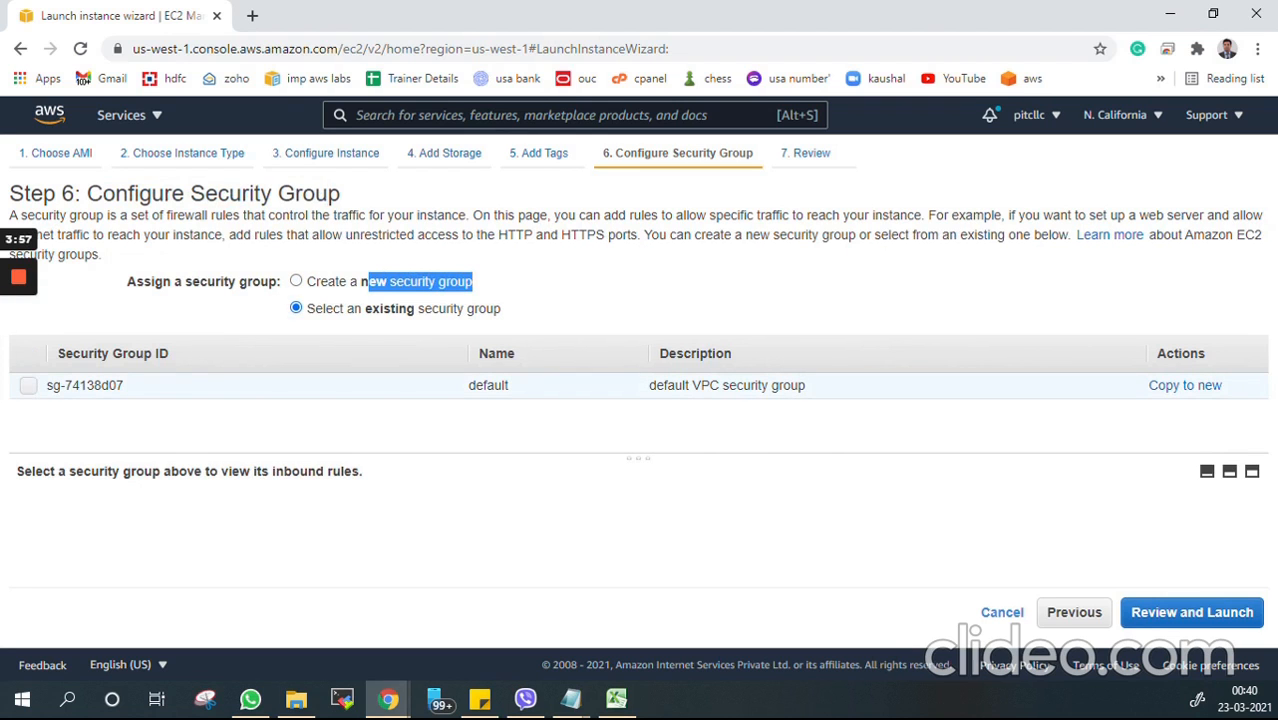
{"action": "left_click", "coordinate": [28, 386]}
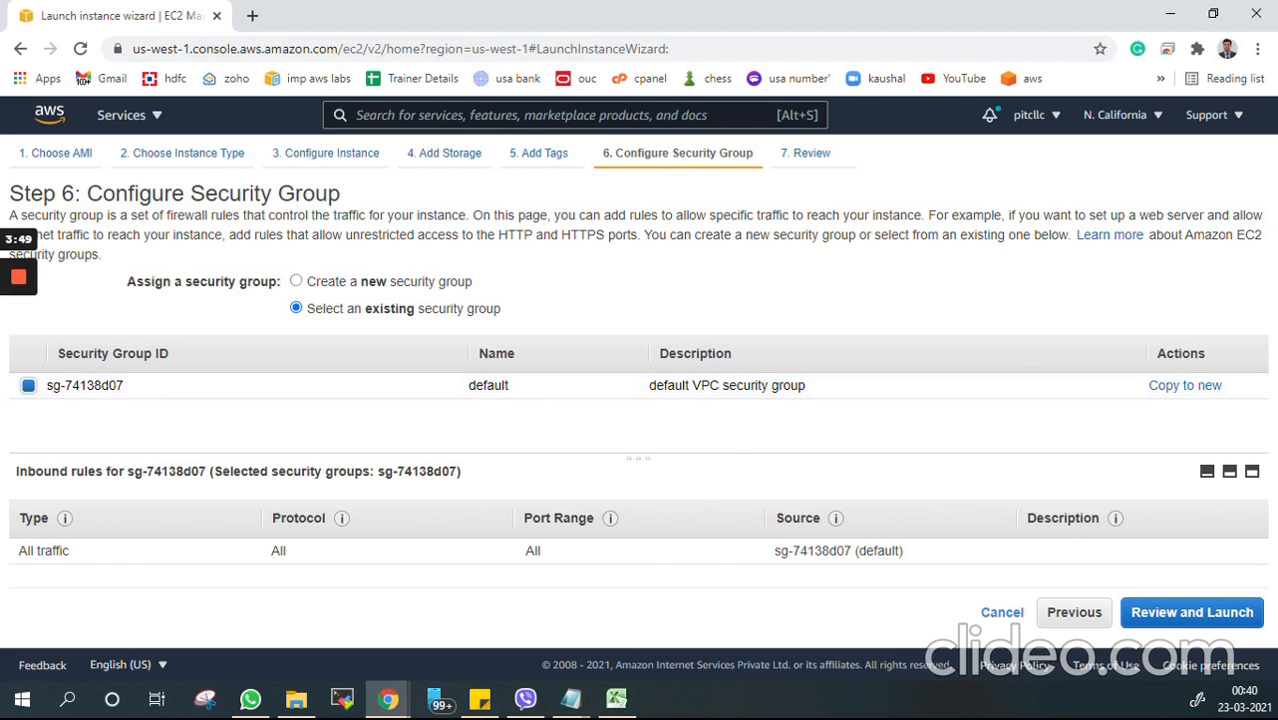
{"action": "left_click", "coordinate": [296, 281]}
Name the new security group My_SG_For_Window
{"action": "left_click_drag", "start_coordinate": [410, 342], "coordinate": [308, 342]}
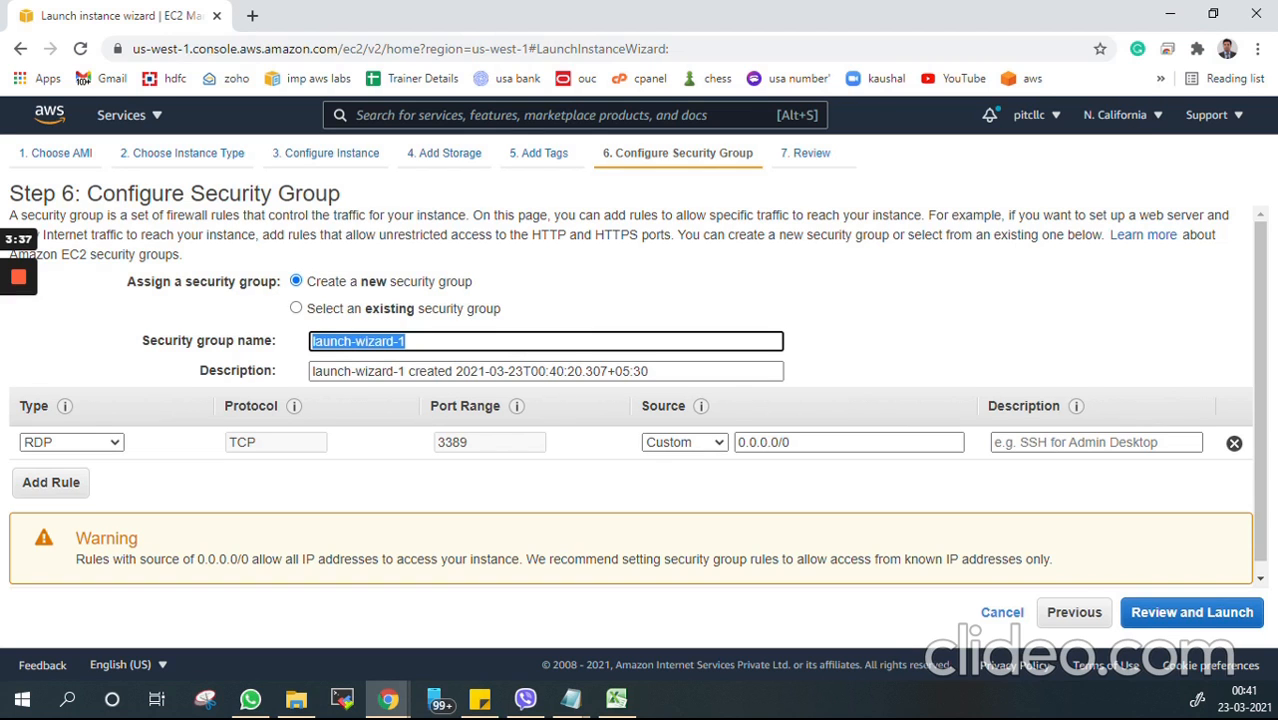
{"action": "left_click_drag", "start_coordinate": [409, 341], "coordinate": [312, 341]}
{"action": "left_click", "coordinate": [406, 341]}
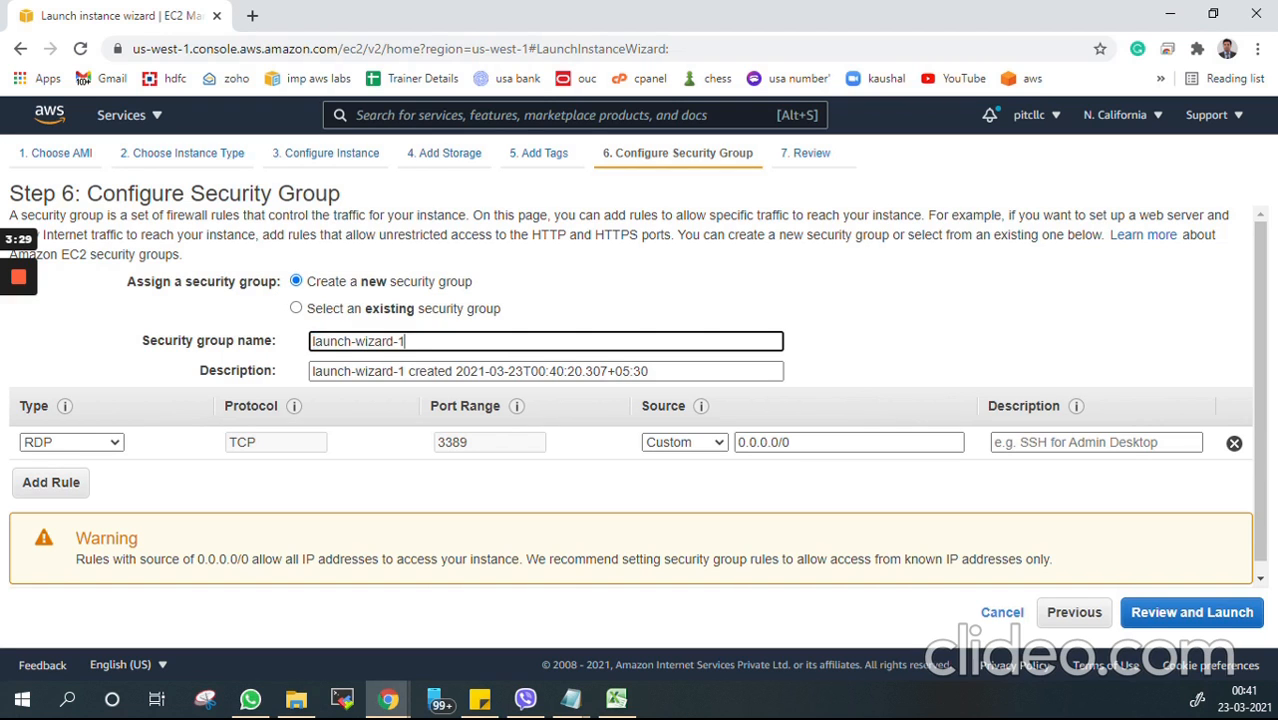
{"action": "left_click_drag", "start_coordinate": [406, 341], "coordinate": [312, 341]}
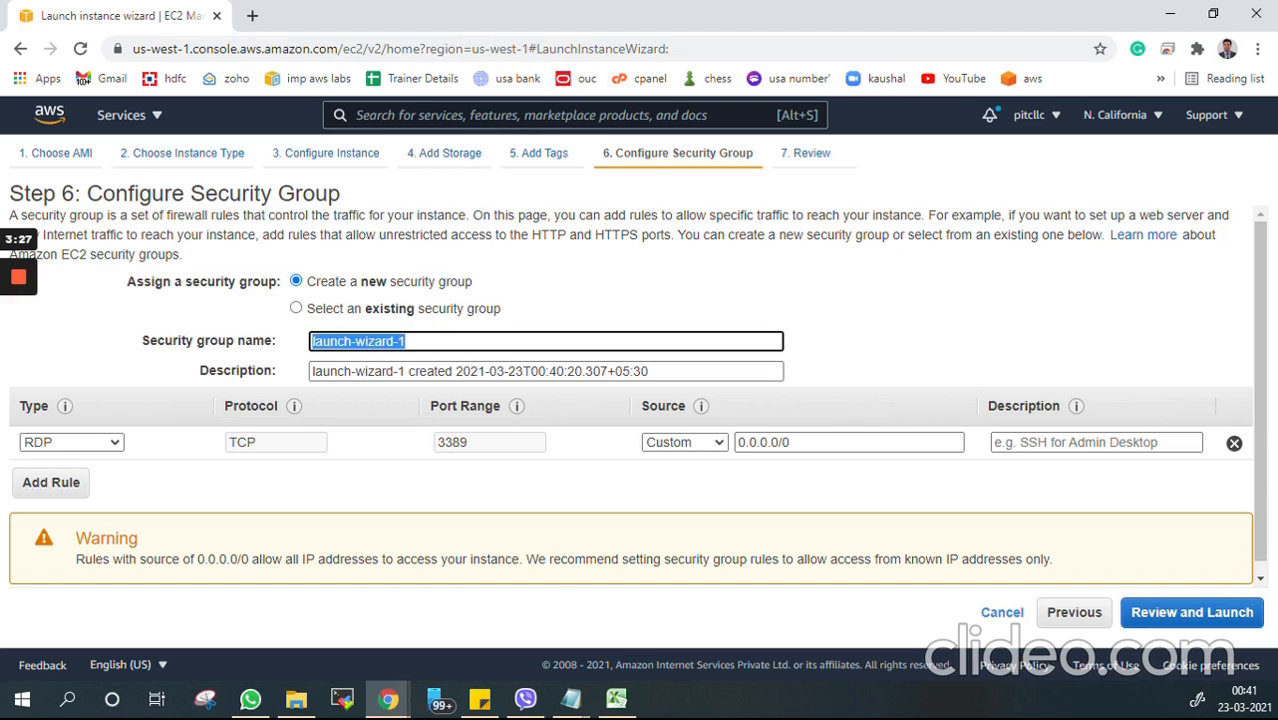
{"action": "type", "text": "My"}
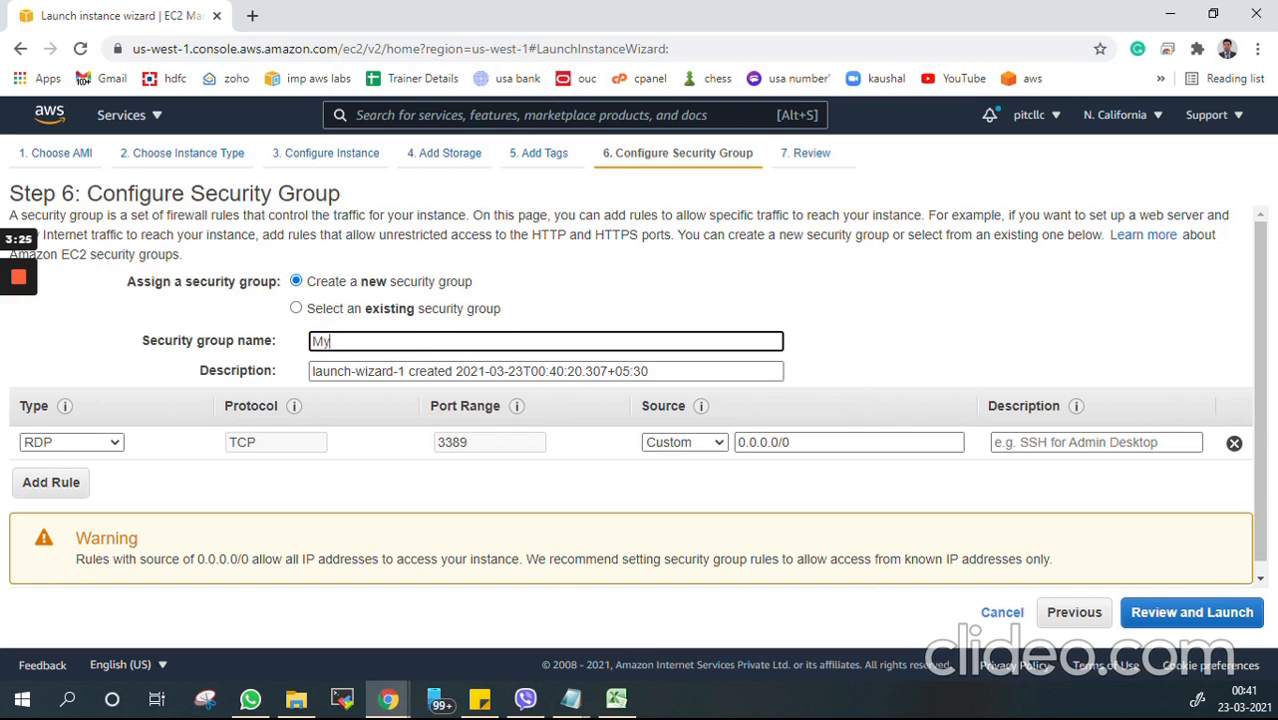
{"action": "type", "text": "_SG_For_Window"}
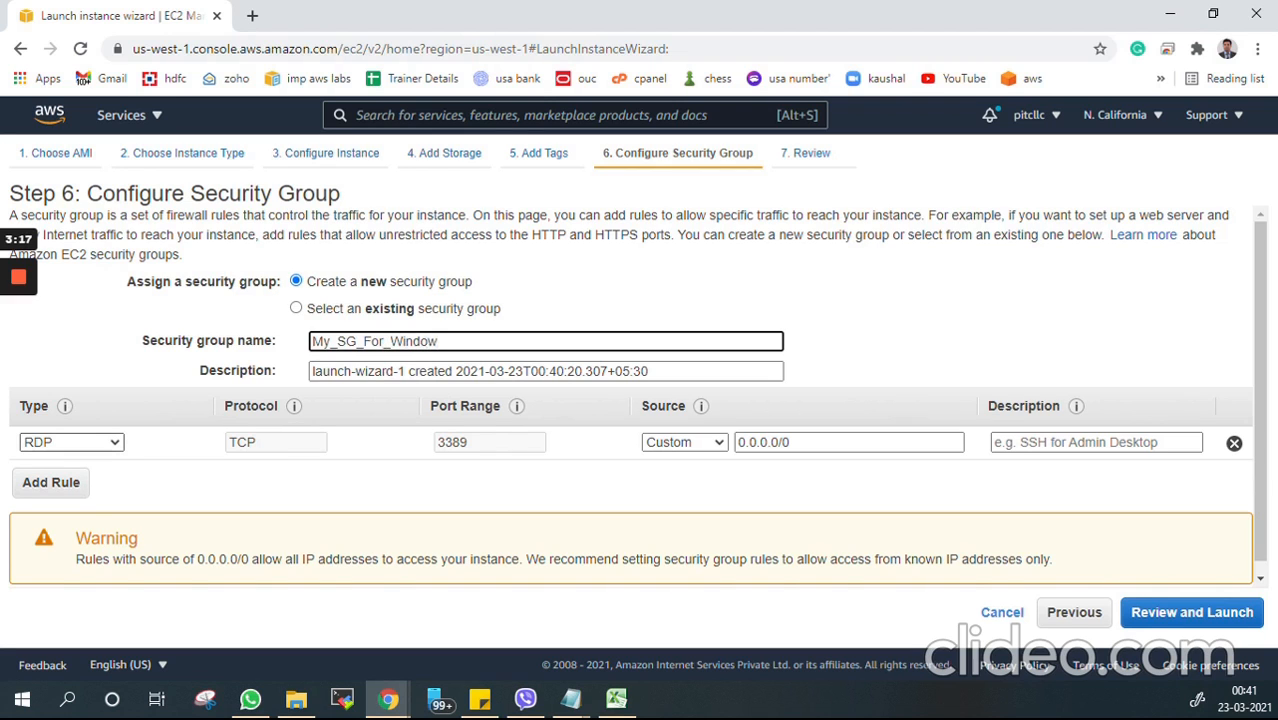
Add a second inbound rule to the security group with the type HTTP
{"action": "left_click", "coordinate": [66, 490]}
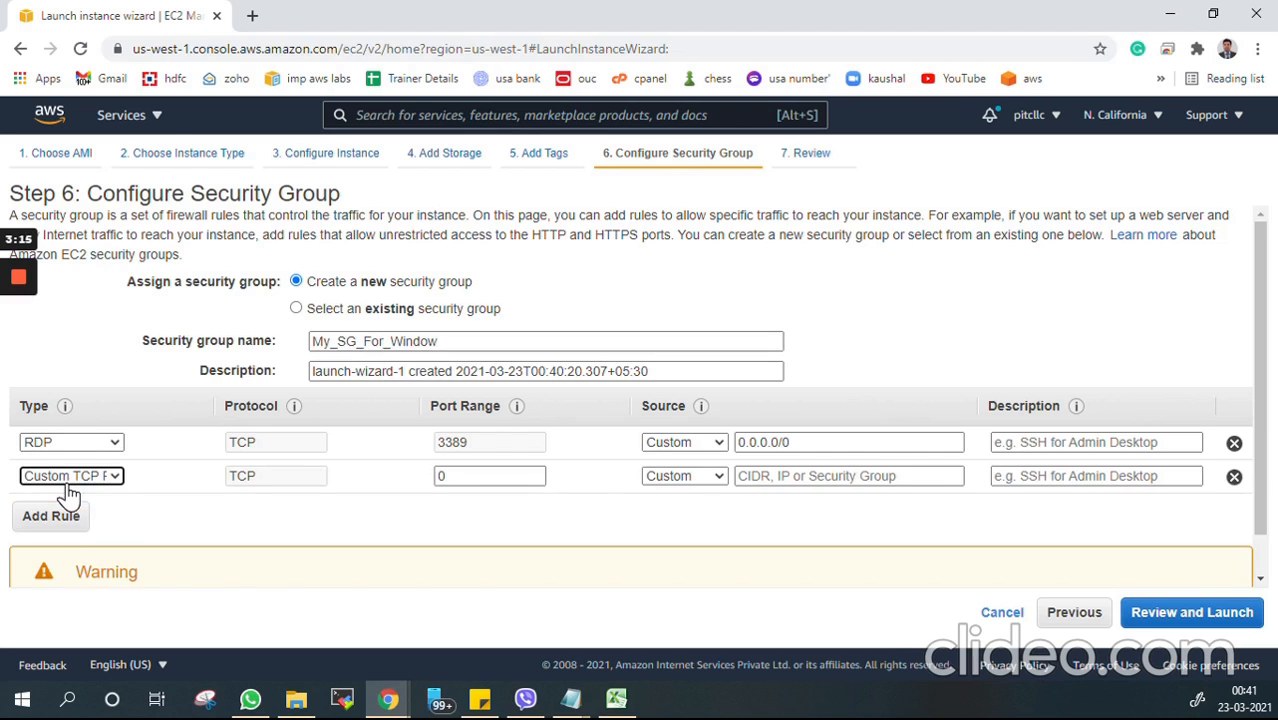
{"action": "left_click", "coordinate": [68, 478]}
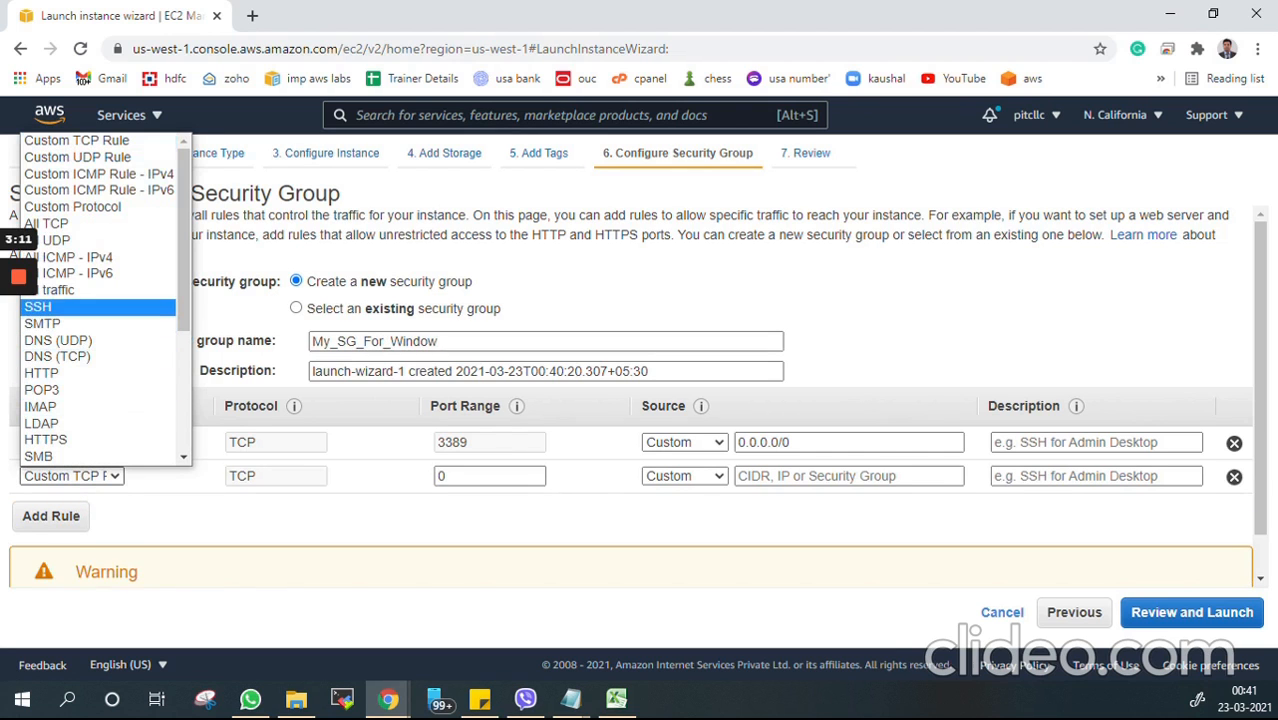
{"action": "left_click", "coordinate": [80, 307]}
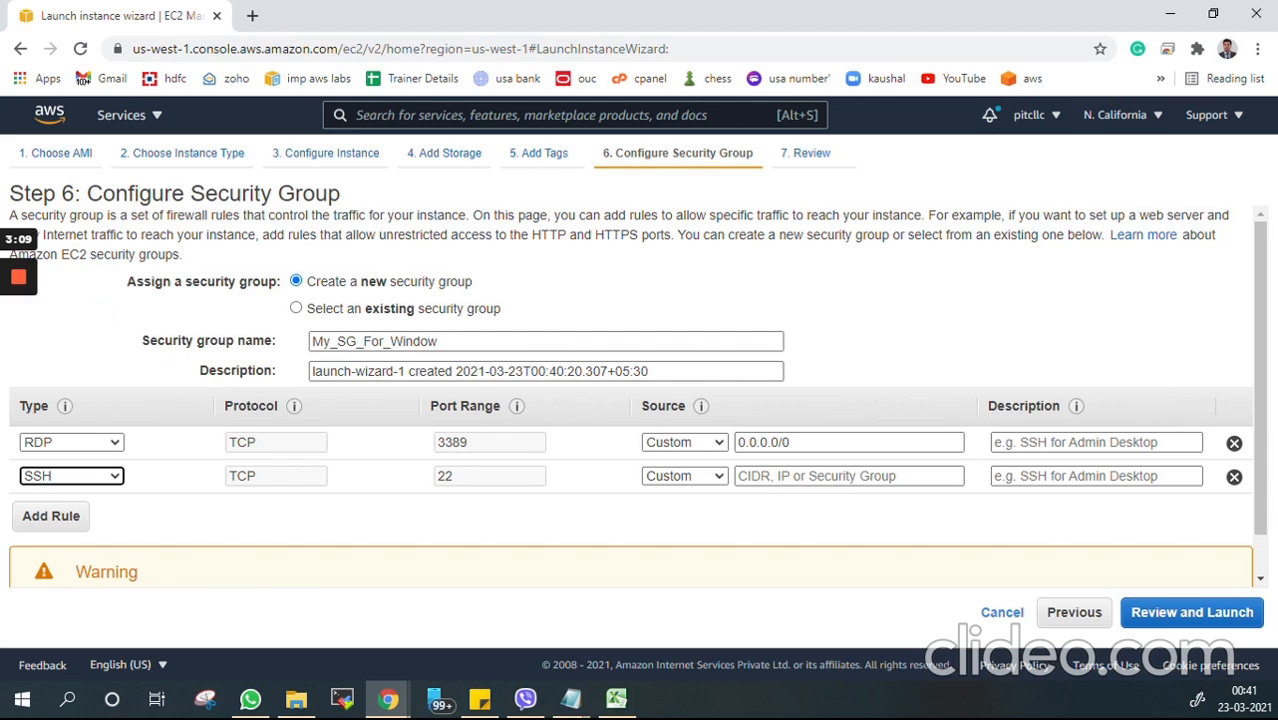
{"action": "left_click", "coordinate": [72, 476]}
{"action": "scroll", "coordinate": [98, 374], "scroll_direction": "down", "scroll_amount": 1}
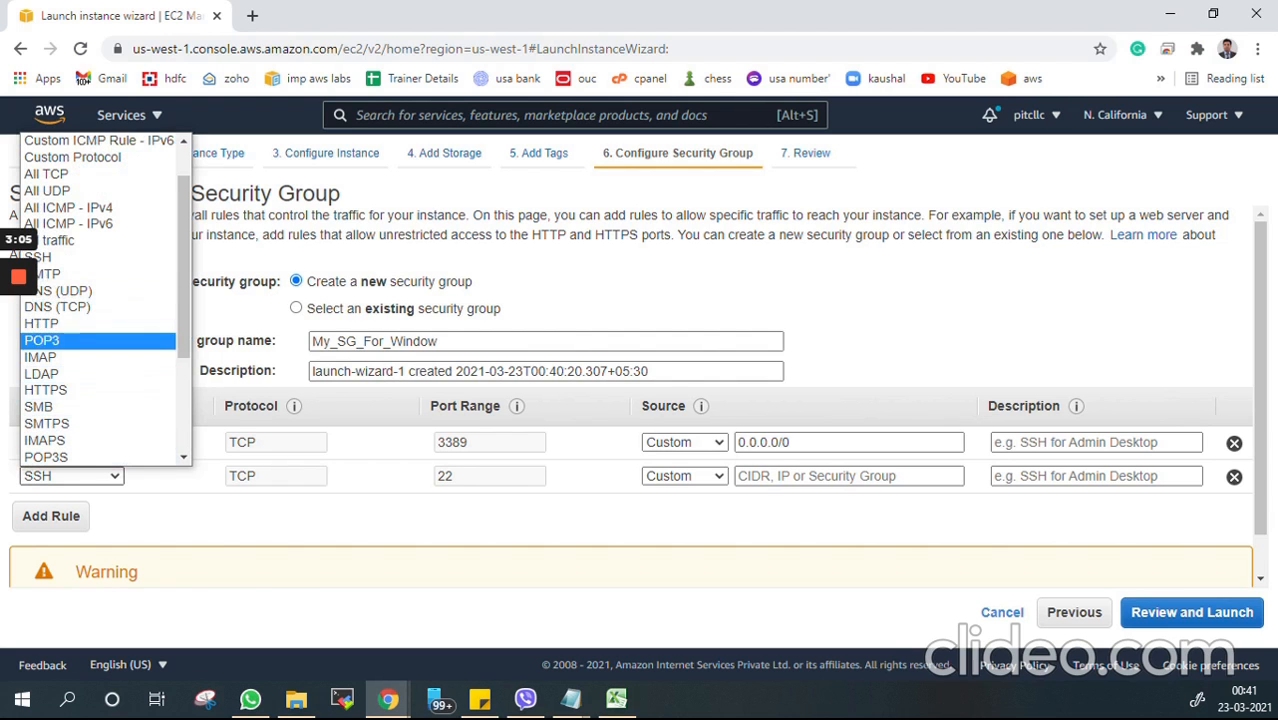
{"action": "left_click", "coordinate": [41, 323]}
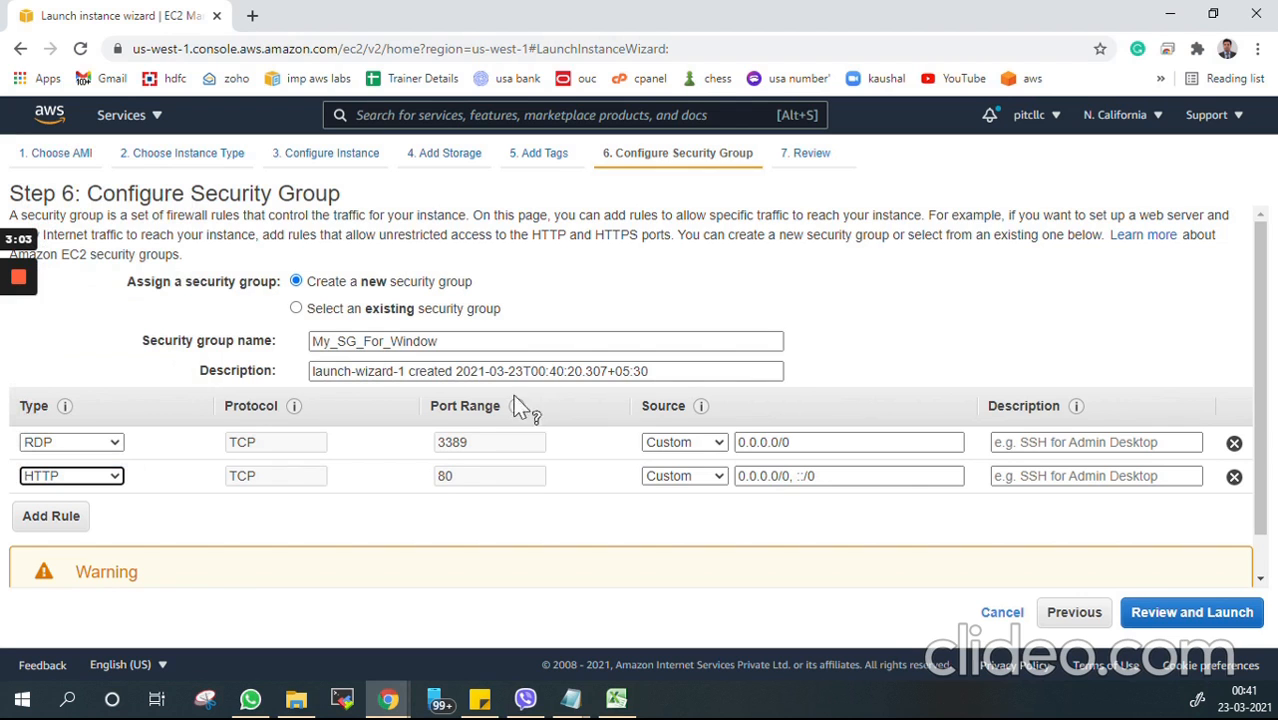
Add a third inbound rule to the security group with the type HTTPS
{"action": "left_click_drag", "start_coordinate": [668, 371], "coordinate": [309, 371]}
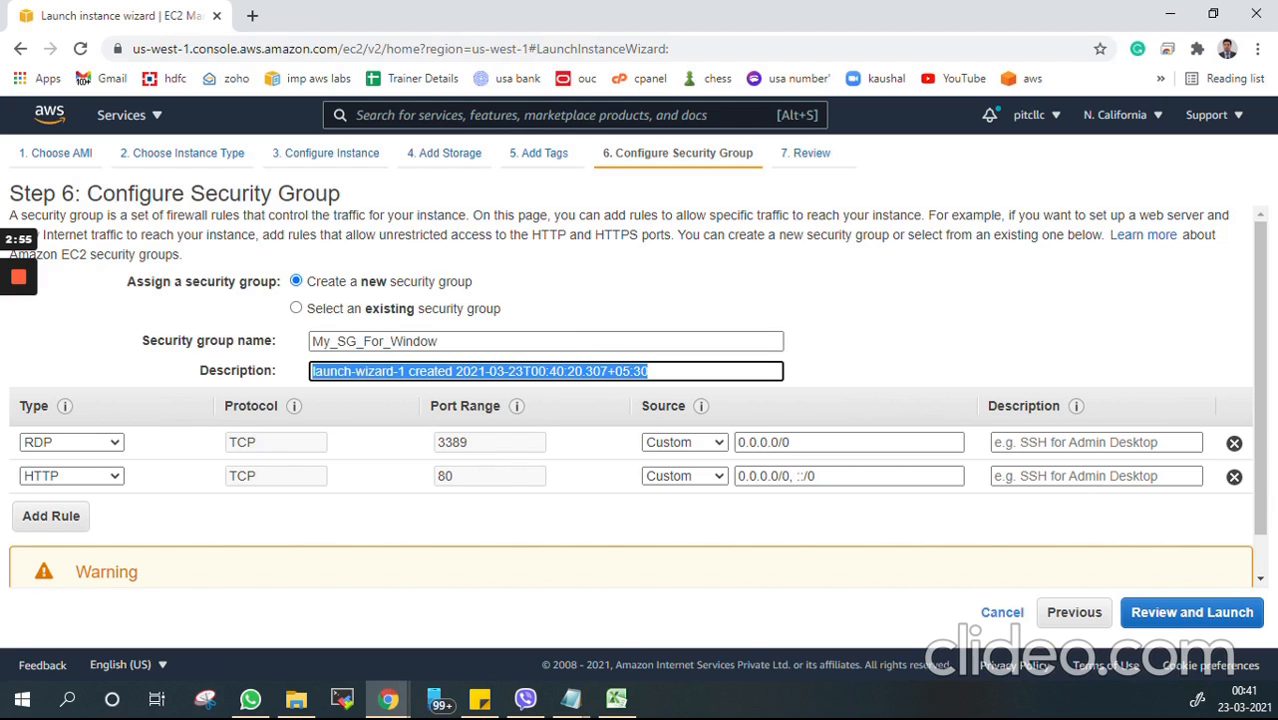
{"action": "left_click", "coordinate": [51, 516]}
{"action": "left_click", "coordinate": [72, 510]}
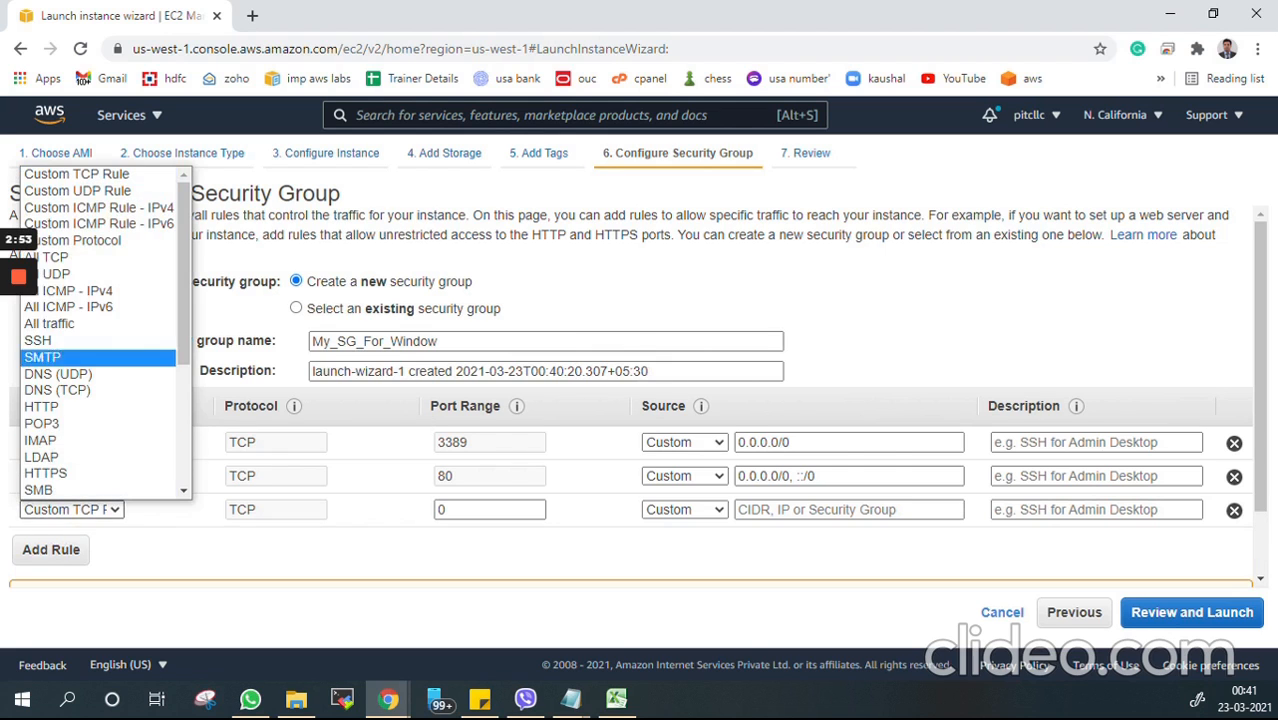
{"action": "key", "text": "Down"}
{"action": "key", "text": "Return"}
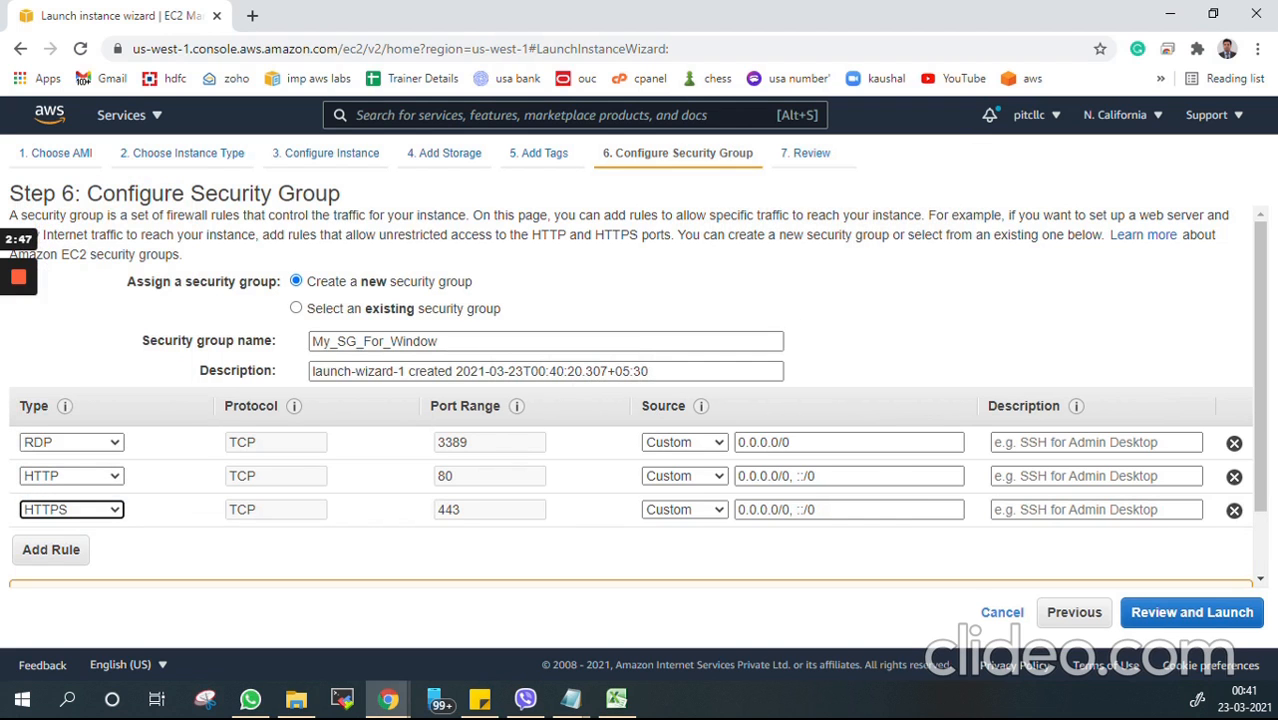
Try My IP and Anywhere as the source of the RDP rule
{"action": "left_click_drag", "start_coordinate": [191, 194], "coordinate": [341, 194]}
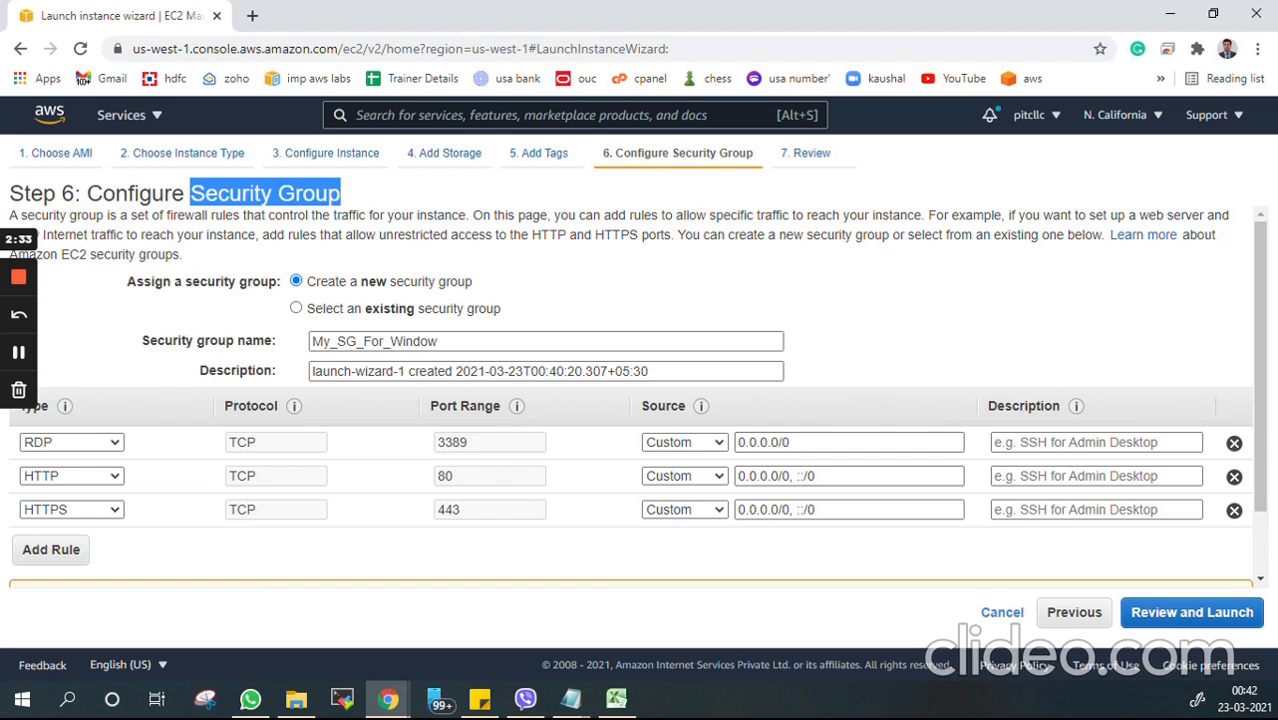
{"action": "left_click", "coordinate": [685, 442]}
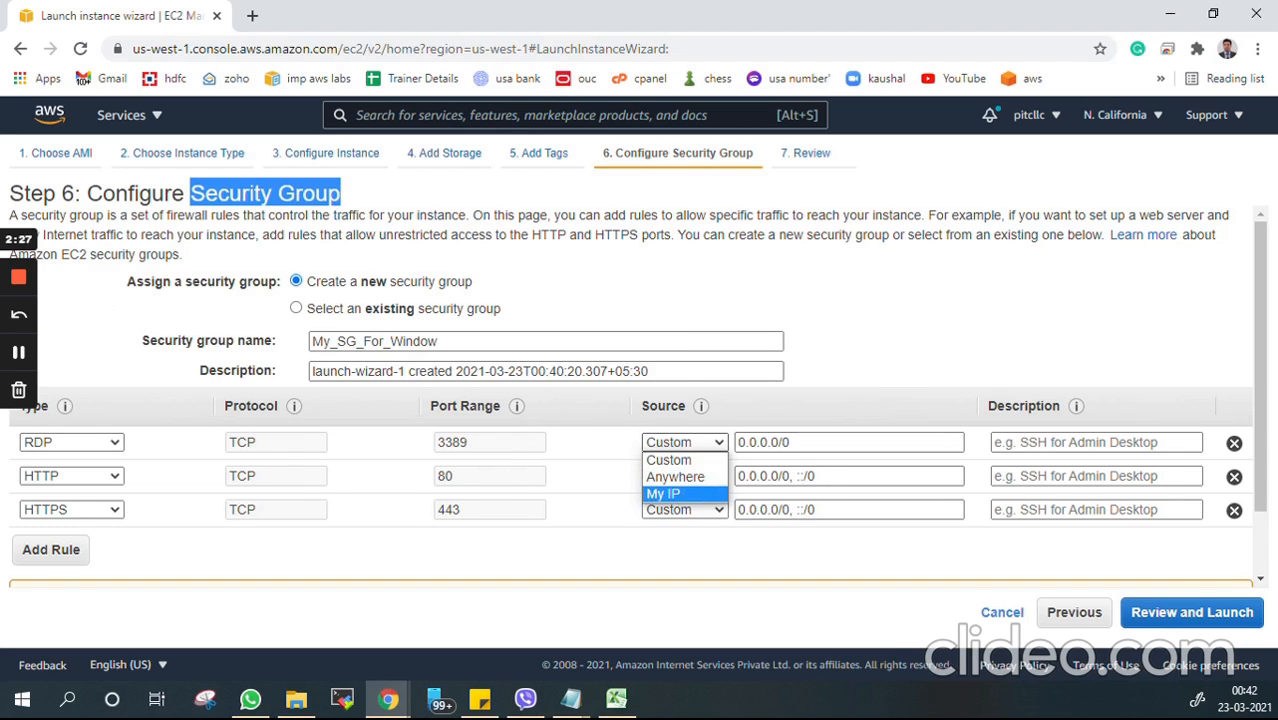
{"action": "left_click", "coordinate": [663, 494]}
{"action": "key", "text": "Tab"}
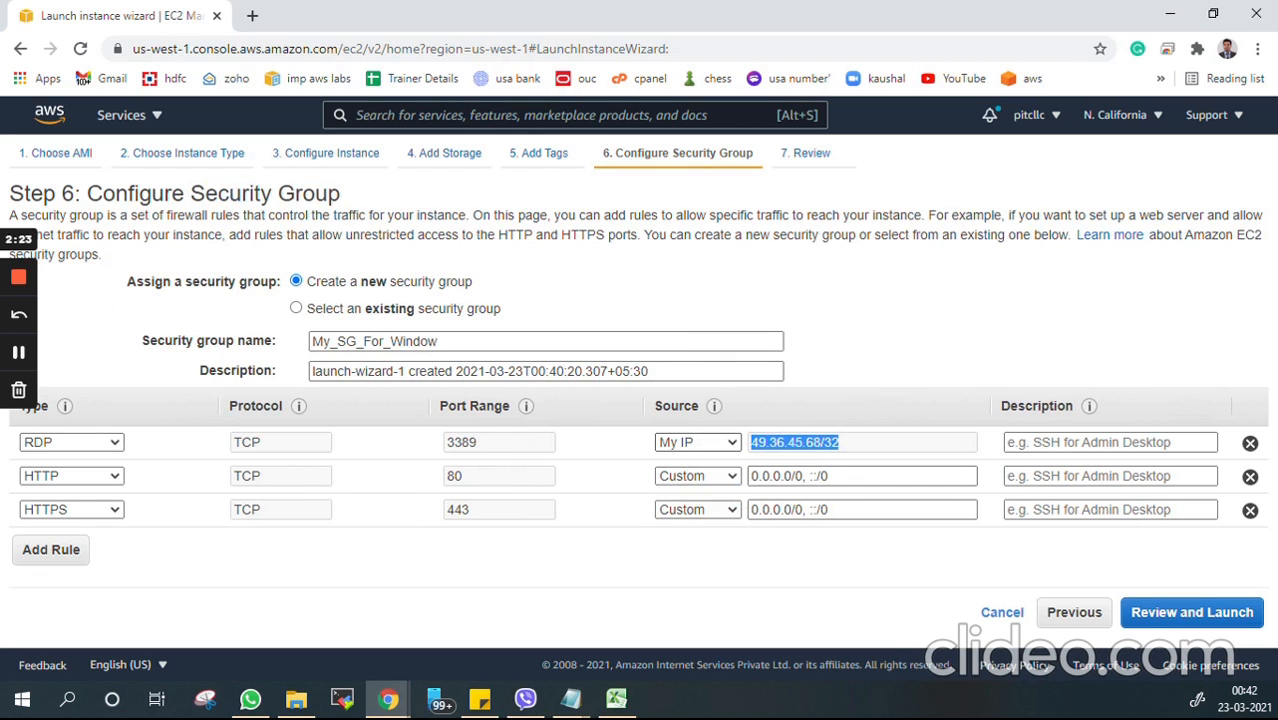
{"action": "left_click", "coordinate": [698, 442]}
{"action": "left_click", "coordinate": [689, 477]}
Set the RDP rule's source to Custom with the address range 0.0.0.0/0
{"action": "left_click", "coordinate": [685, 442]}
{"action": "left_click", "coordinate": [669, 460]}
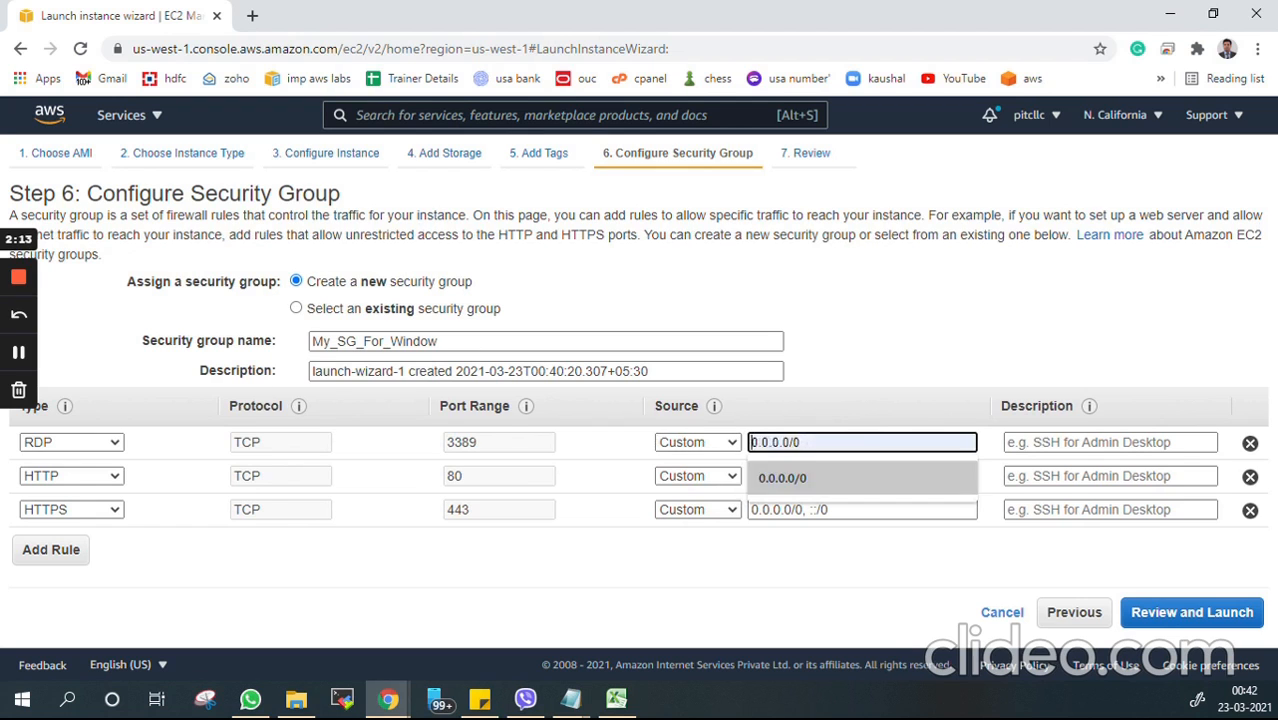
{"action": "left_click", "coordinate": [698, 442]}
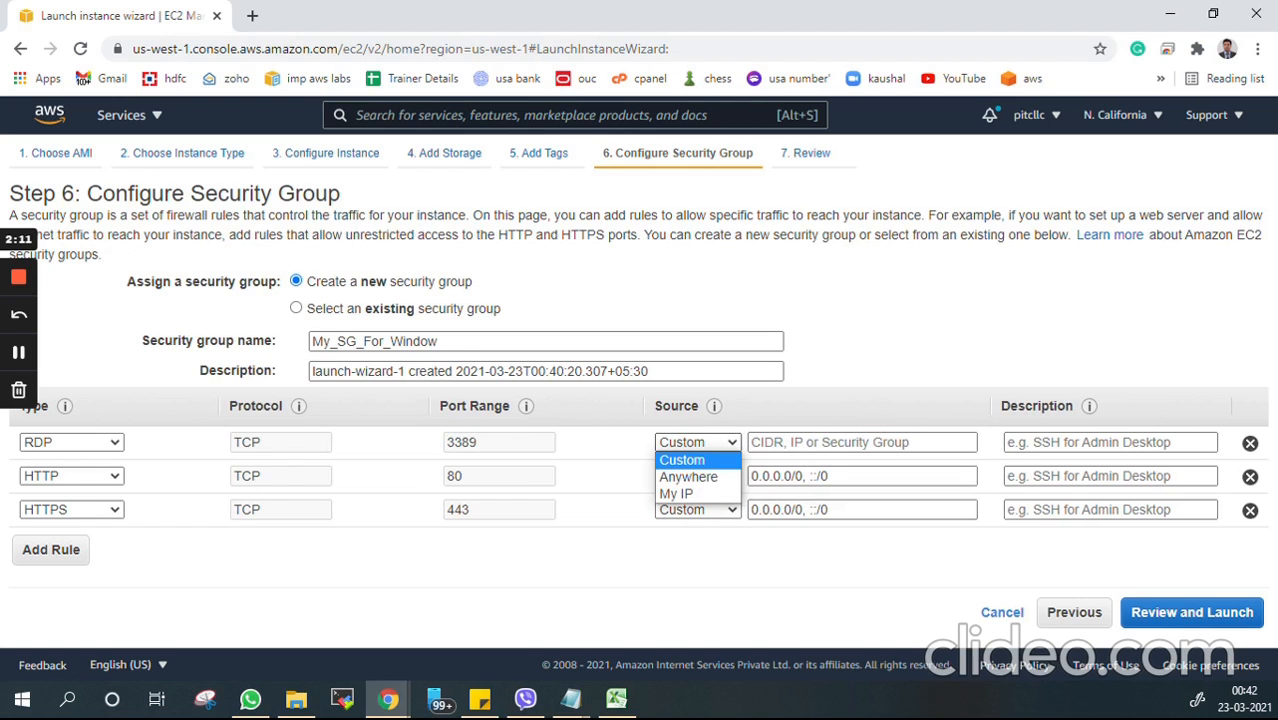
{"action": "left_click", "coordinate": [682, 460]}
{"action": "left_click", "coordinate": [862, 442]}
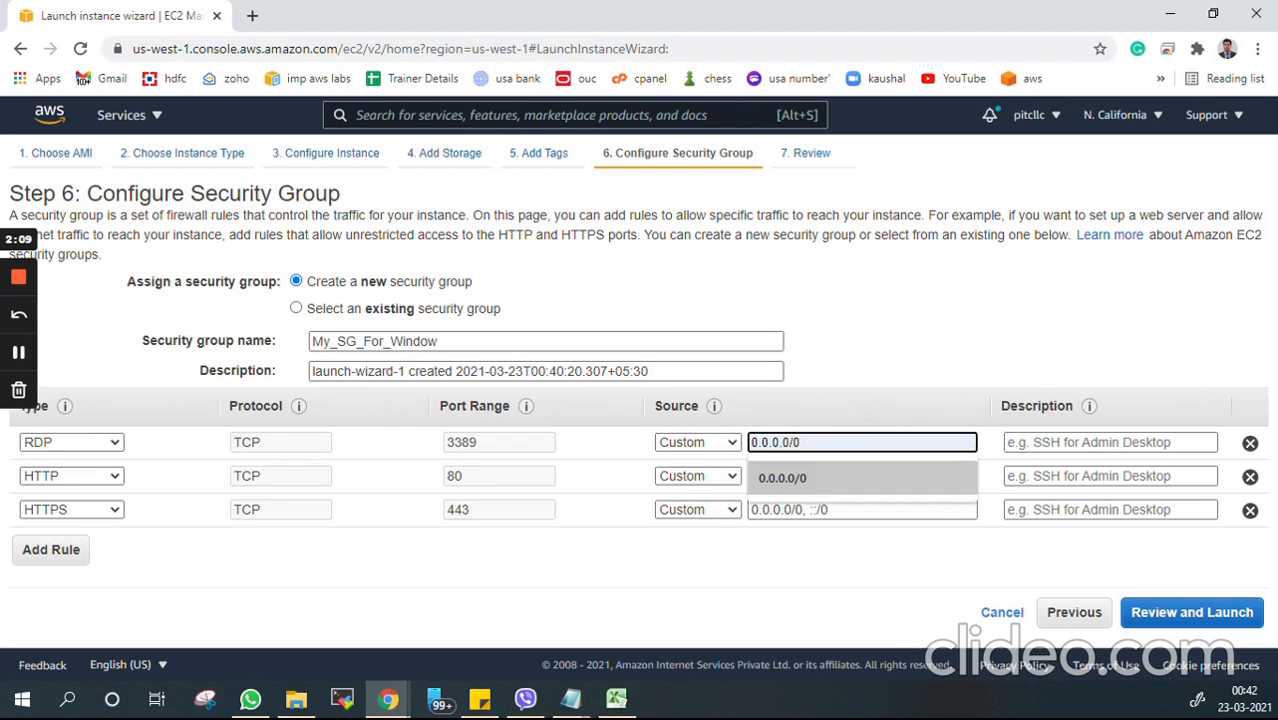
{"action": "left_click", "coordinate": [790, 478]}
{"action": "left_click", "coordinate": [798, 549]}
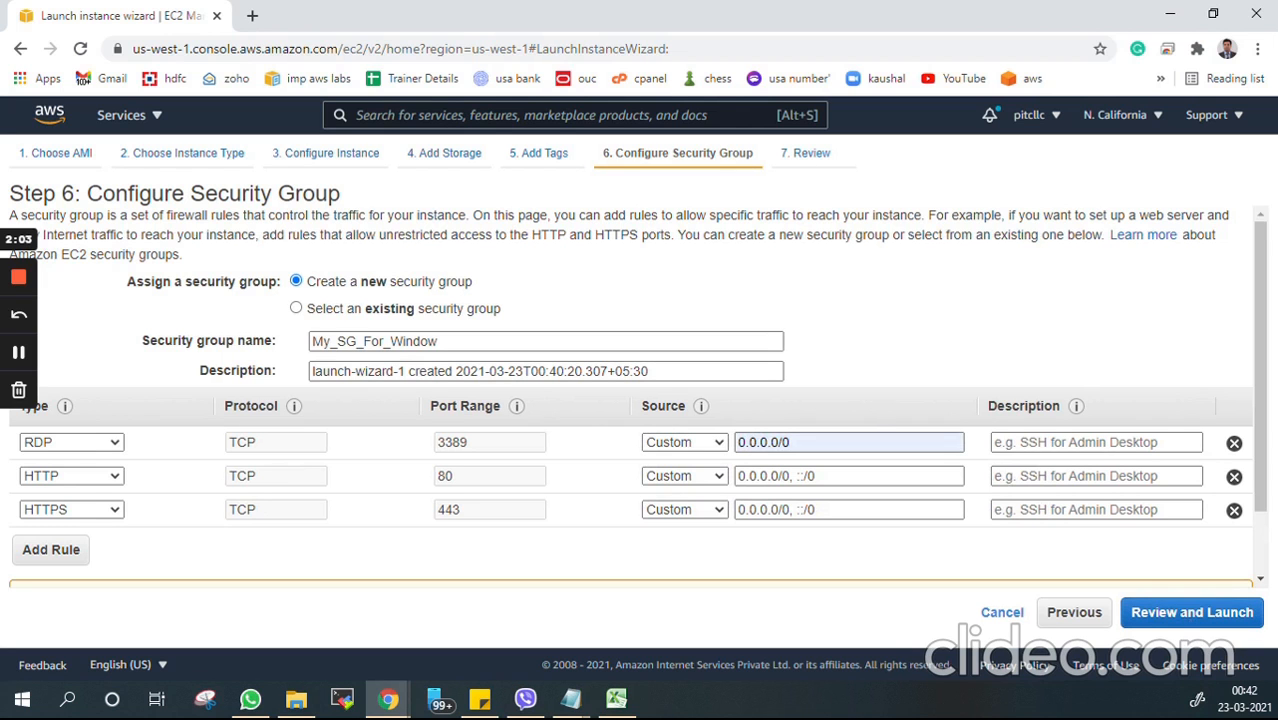
Proceed through the launch review to the key pair selection and choose to create a new key pair
{"action": "left_click", "coordinate": [1183, 618]}
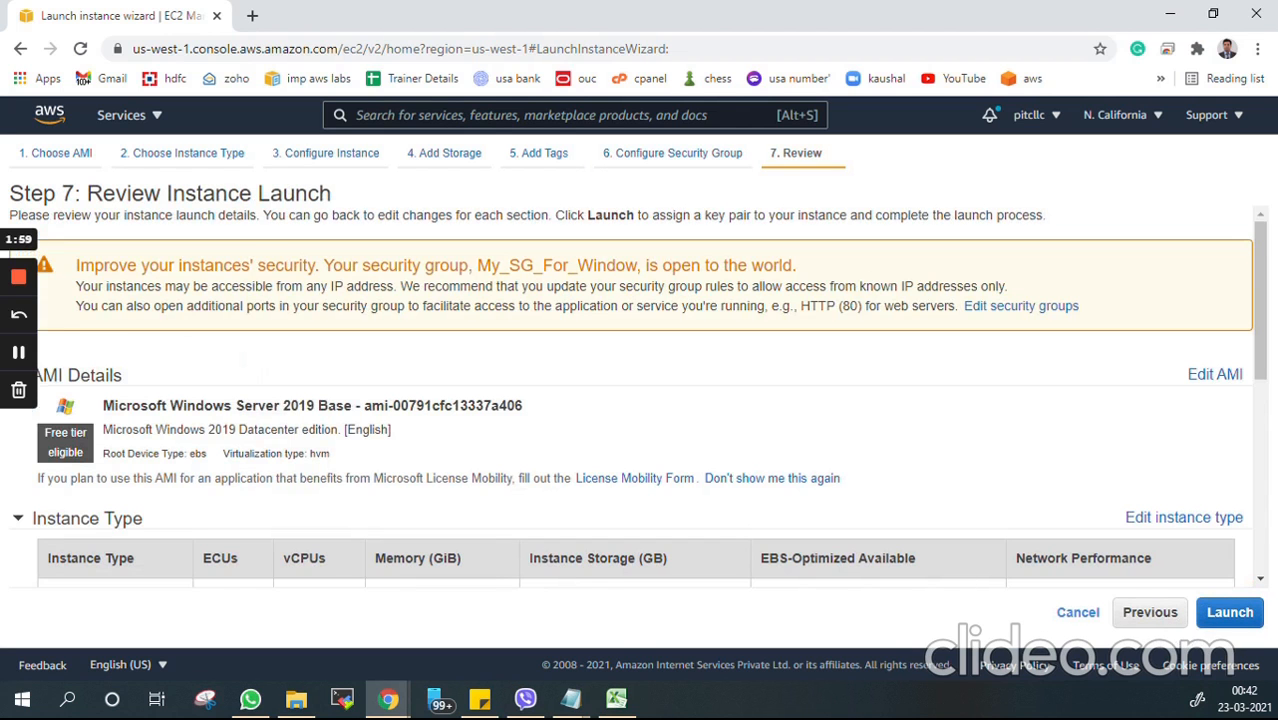
{"action": "left_click", "coordinate": [1229, 613]}
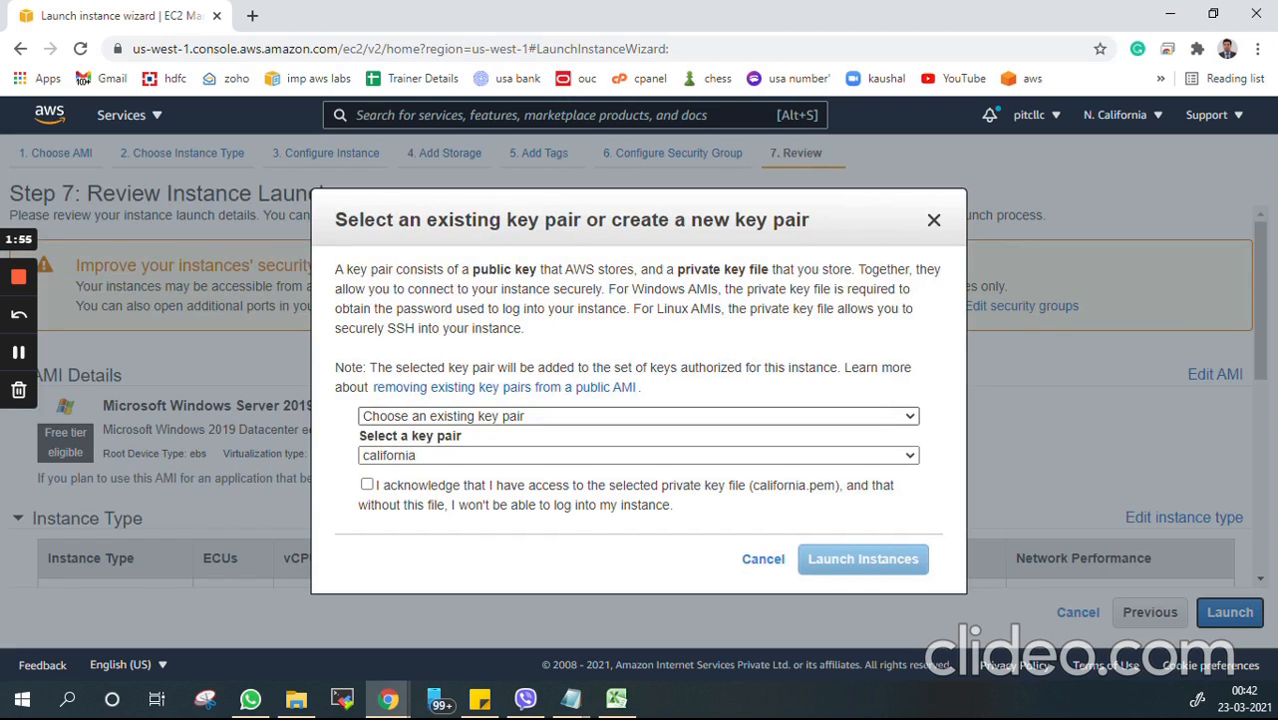
{"action": "left_click", "coordinate": [640, 416]}
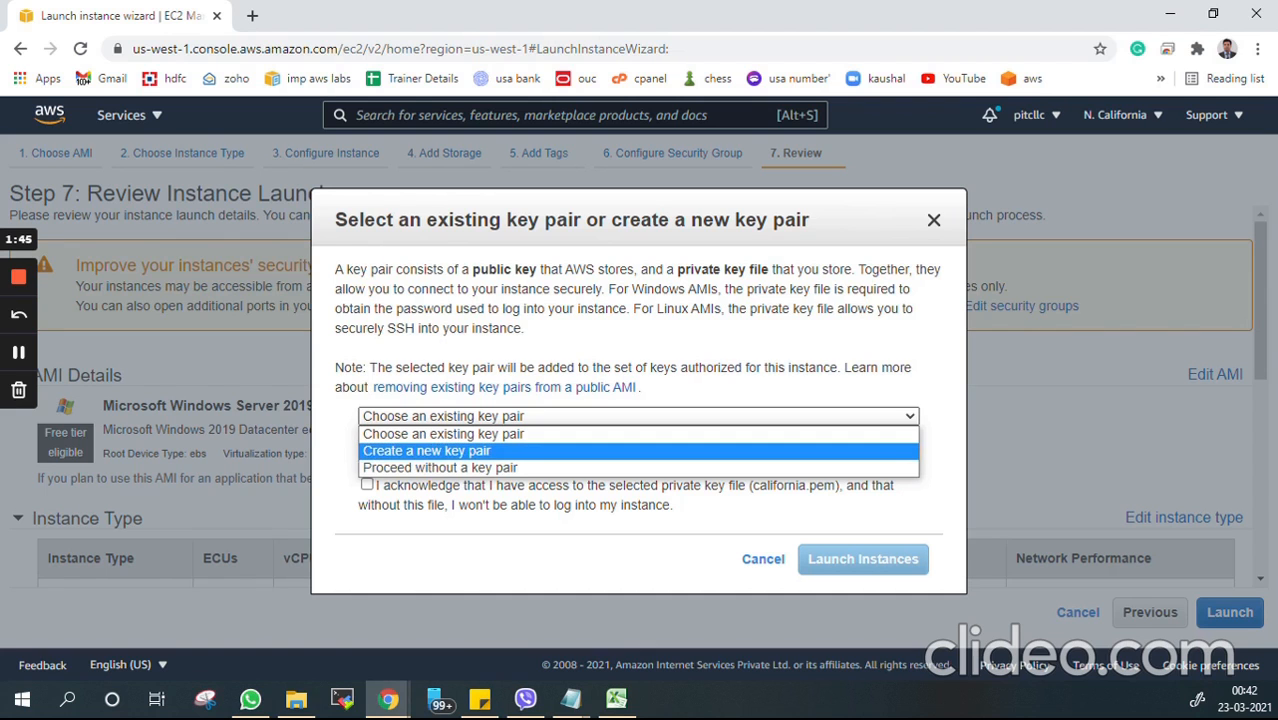
{"action": "key", "text": "Return"}
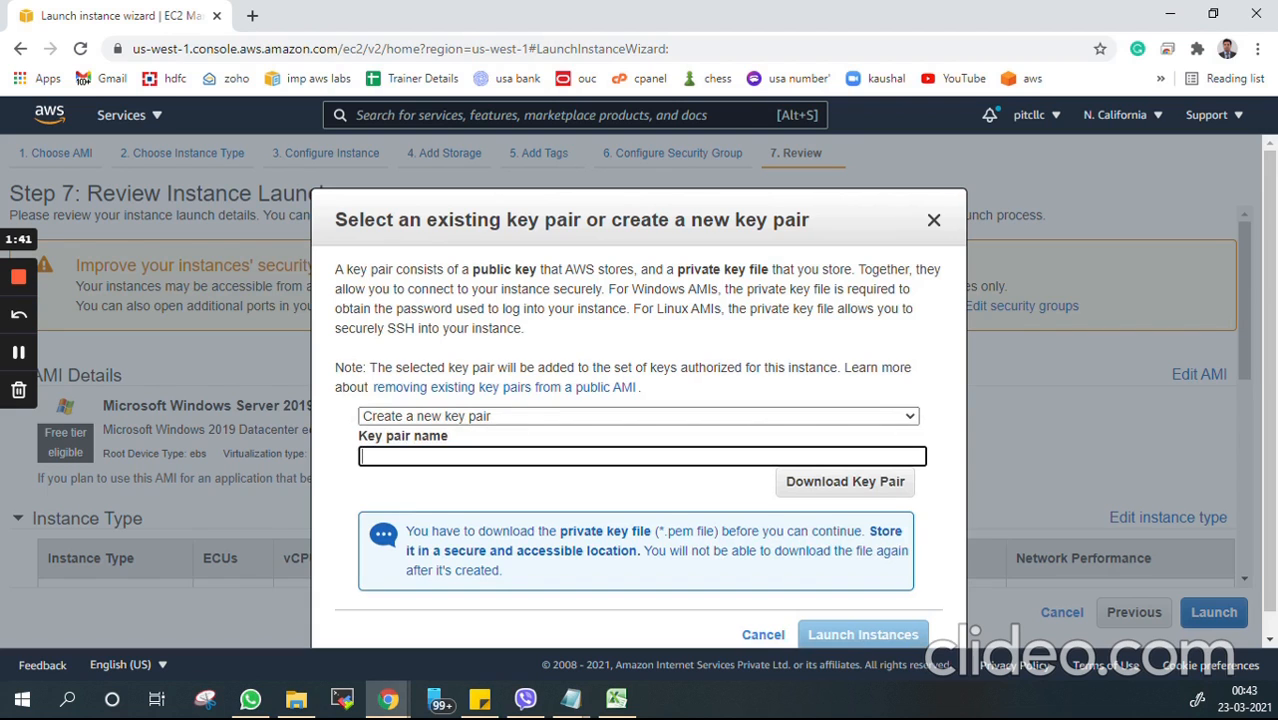
Name the new key pair Window_California
{"action": "type", "text": "Window_"}
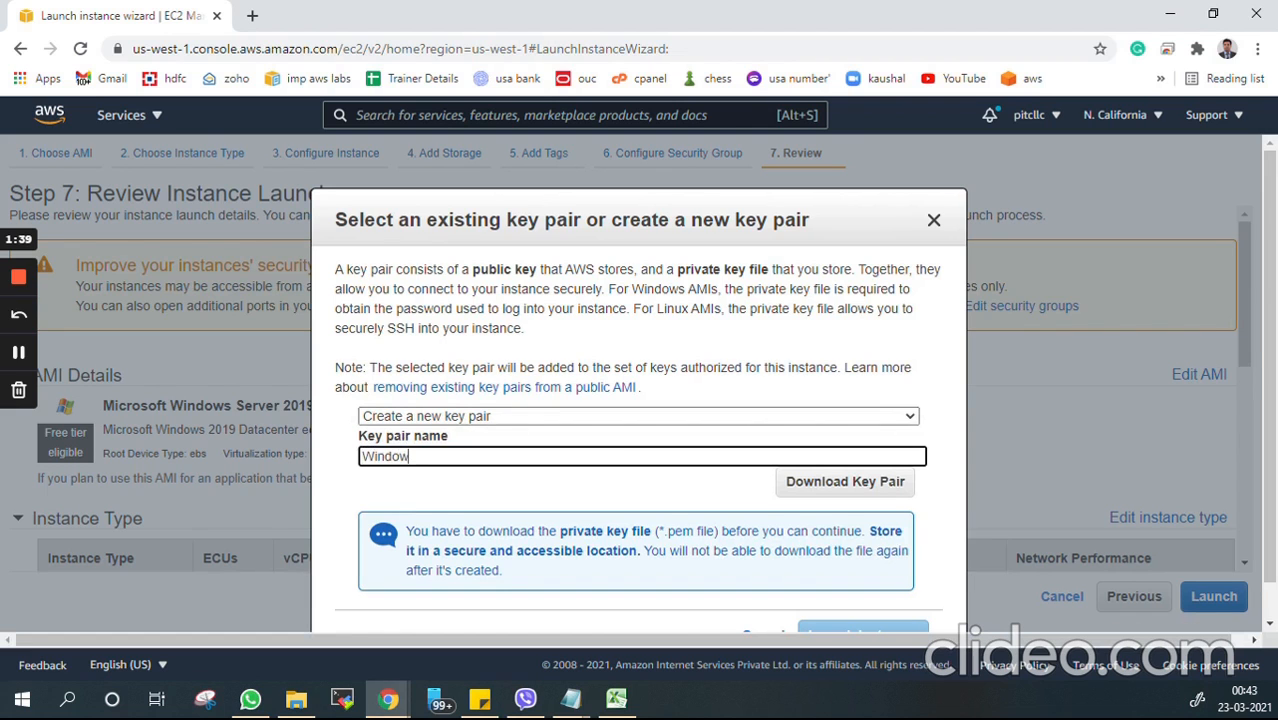
{"action": "type", "text": "Car"}
{"action": "key", "text": "BackSpace"}
{"action": "type", "text": "liforn"}
{"action": "key", "text": "BackSpace"}
{"action": "type", "text": "nia"}
Download the key pair as Window_California.pem into the All Keys folder under AWS Material on drive D
{"action": "left_click", "coordinate": [866, 489]}
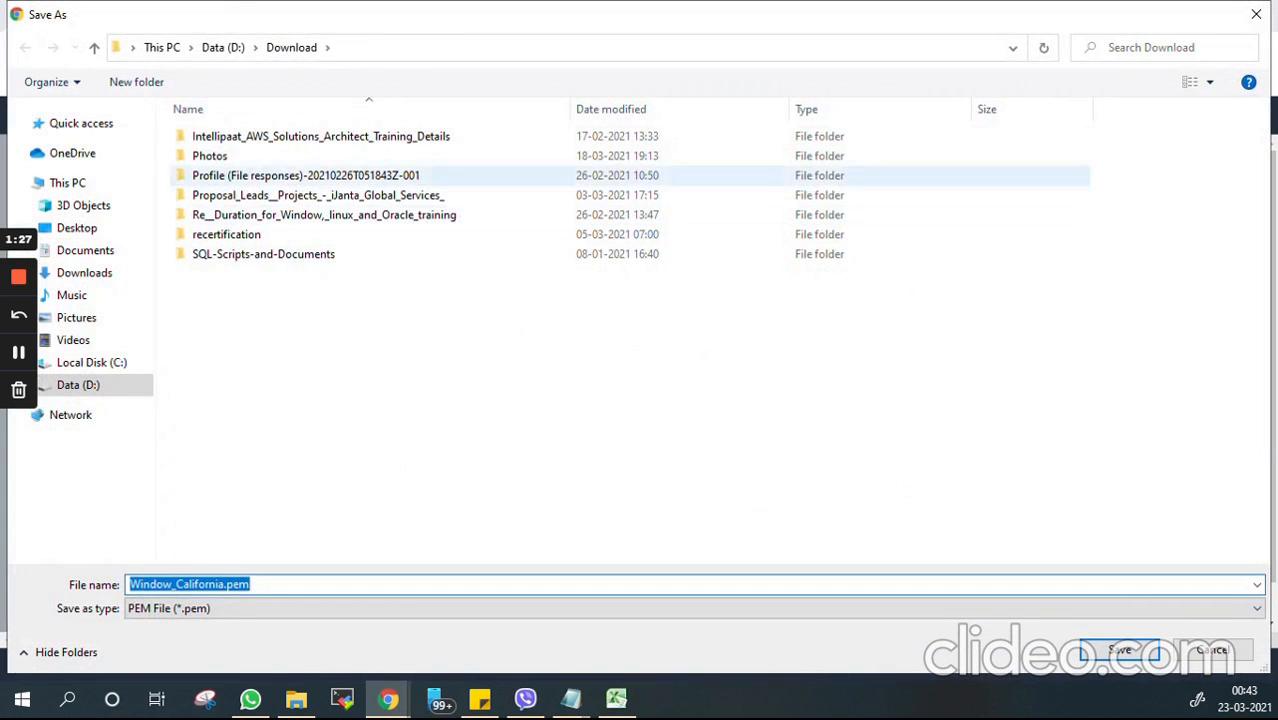
{"action": "left_click", "coordinate": [223, 48]}
{"action": "left_click", "coordinate": [162, 48]}
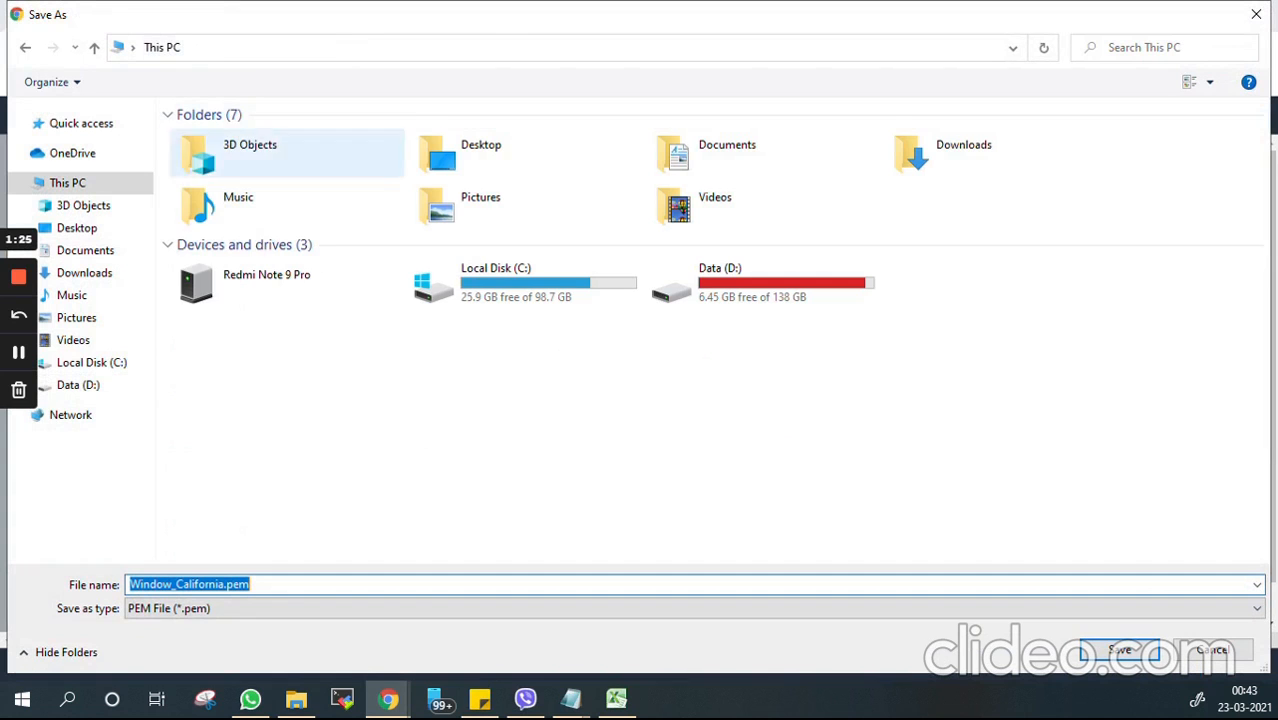
{"action": "double_click", "coordinate": [720, 280]}
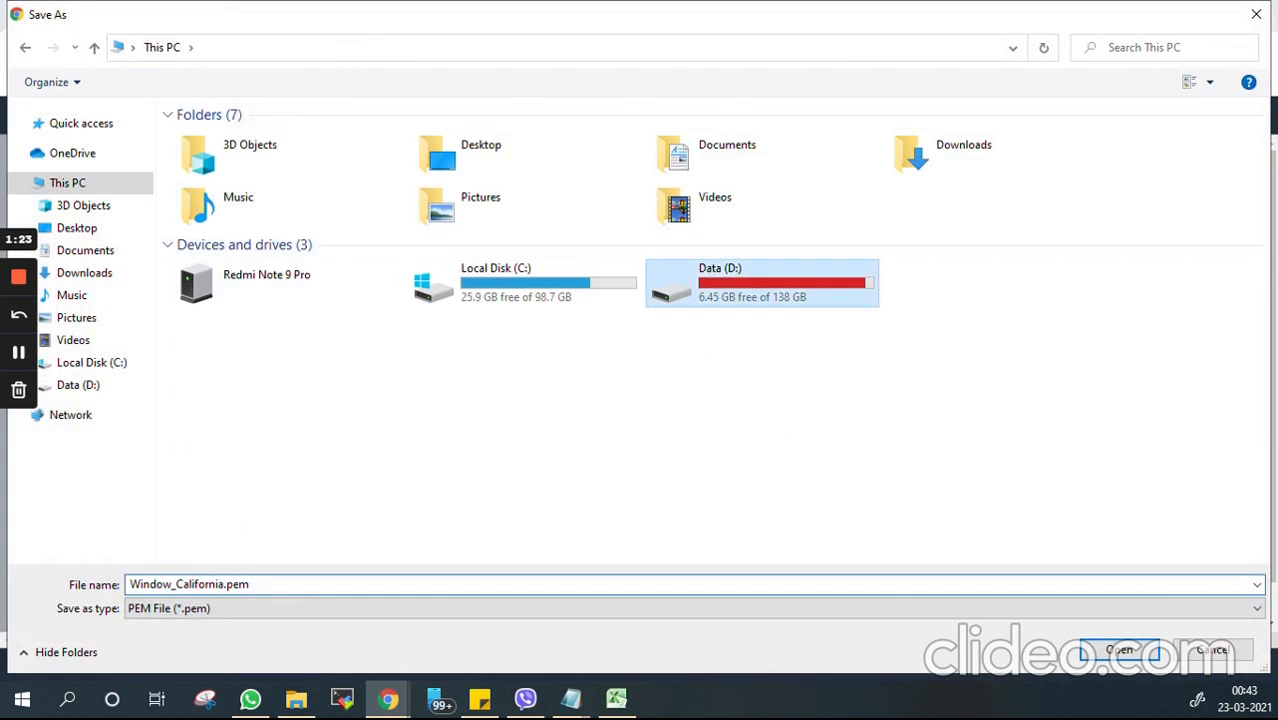
{"action": "double_click", "coordinate": [225, 234]}
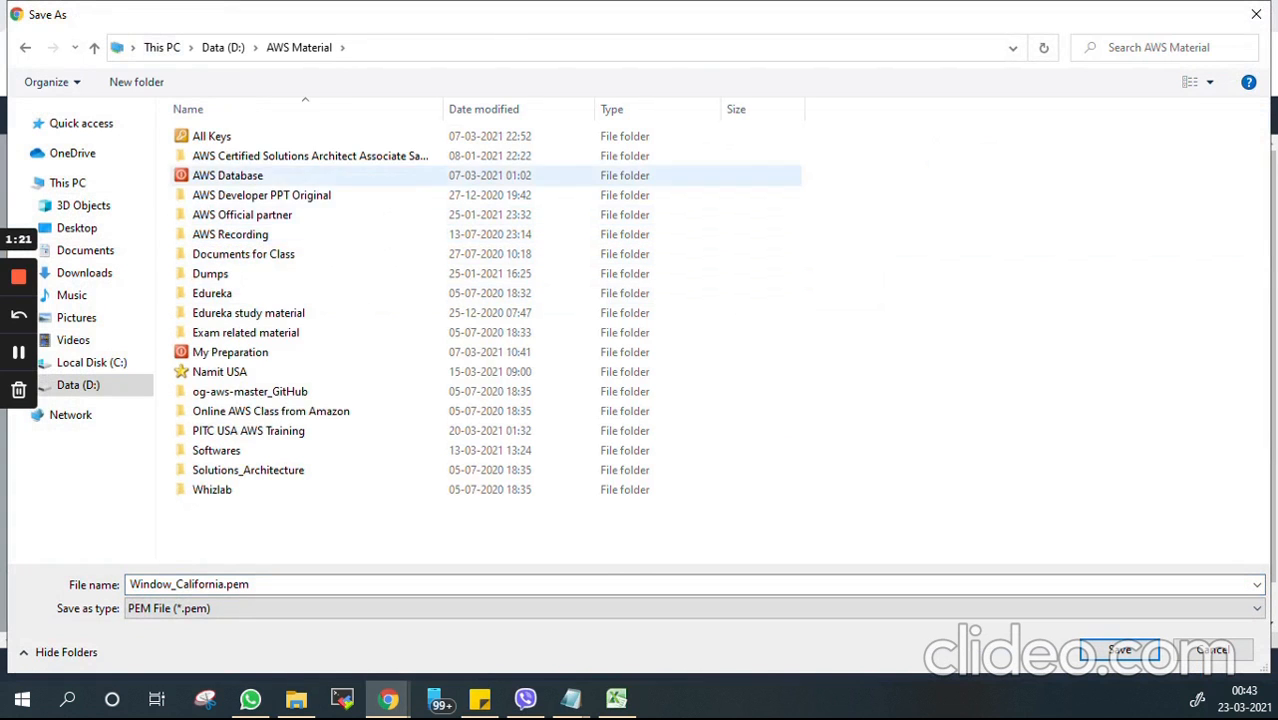
{"action": "double_click", "coordinate": [212, 136]}
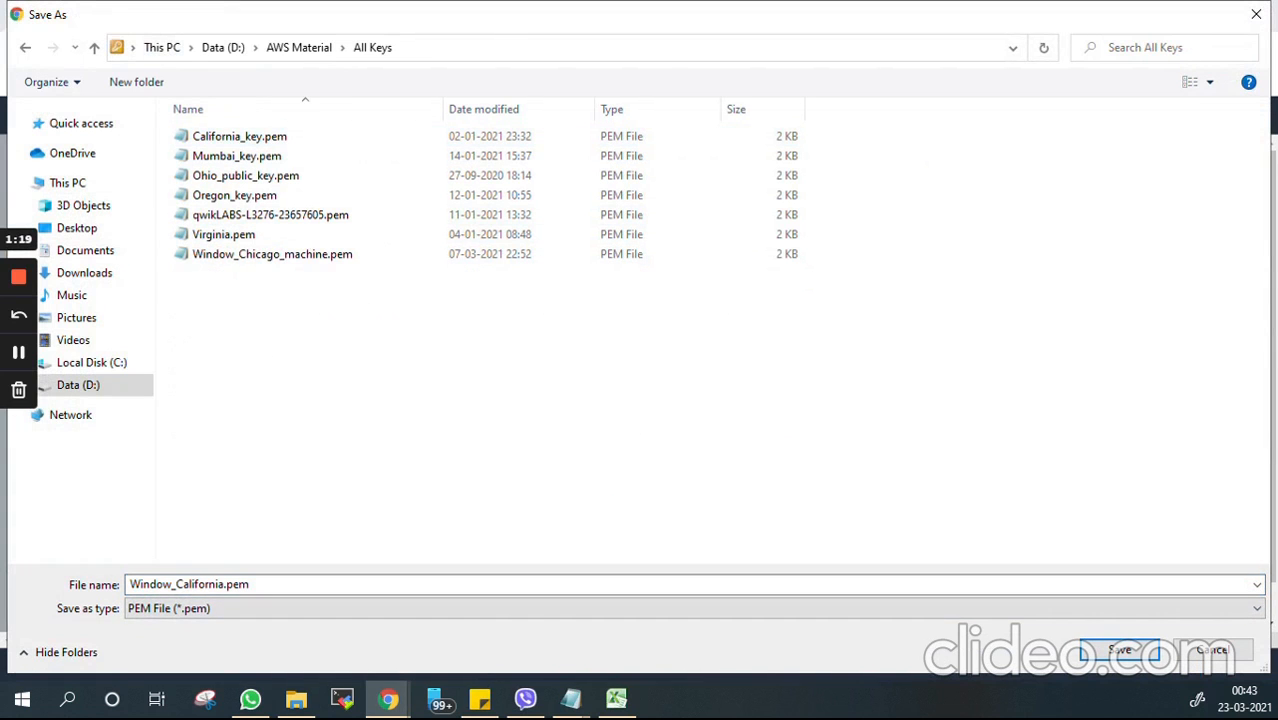
{"action": "left_click", "coordinate": [1119, 650]}
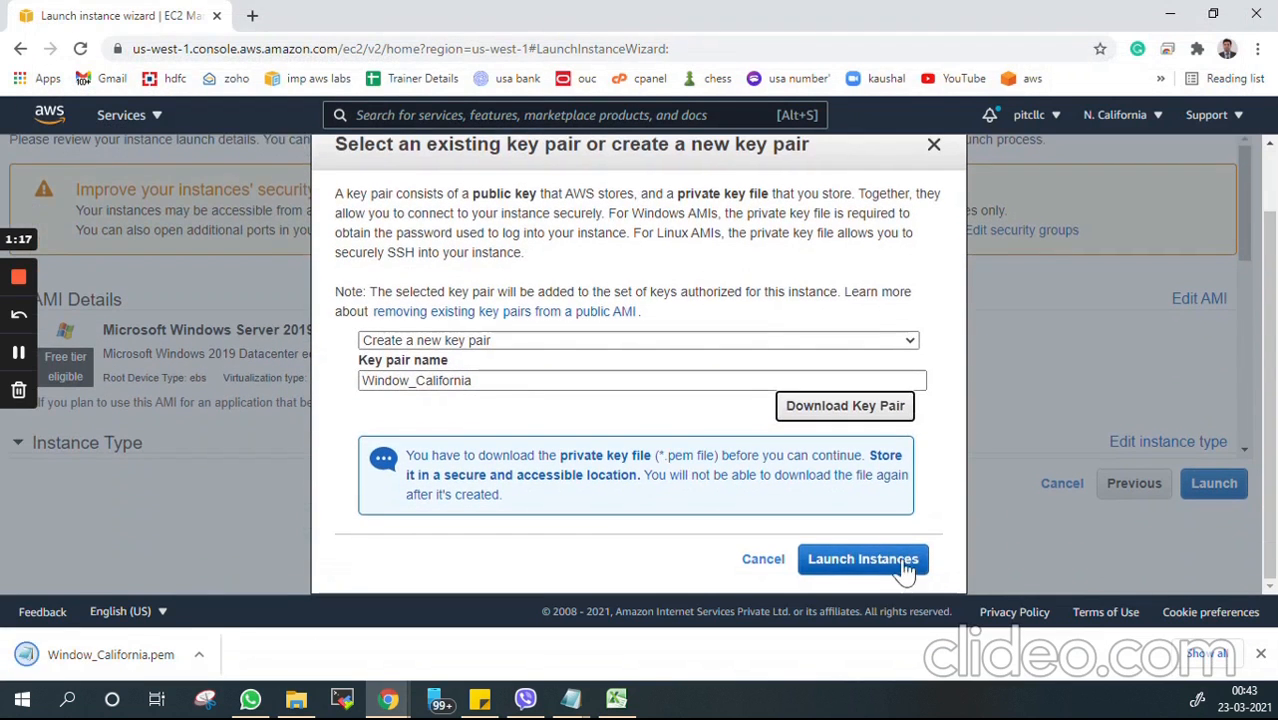
Launch the instance with the new key pair, open it in the instances list and remove the instance ID filter
{"action": "left_click", "coordinate": [848, 566]}
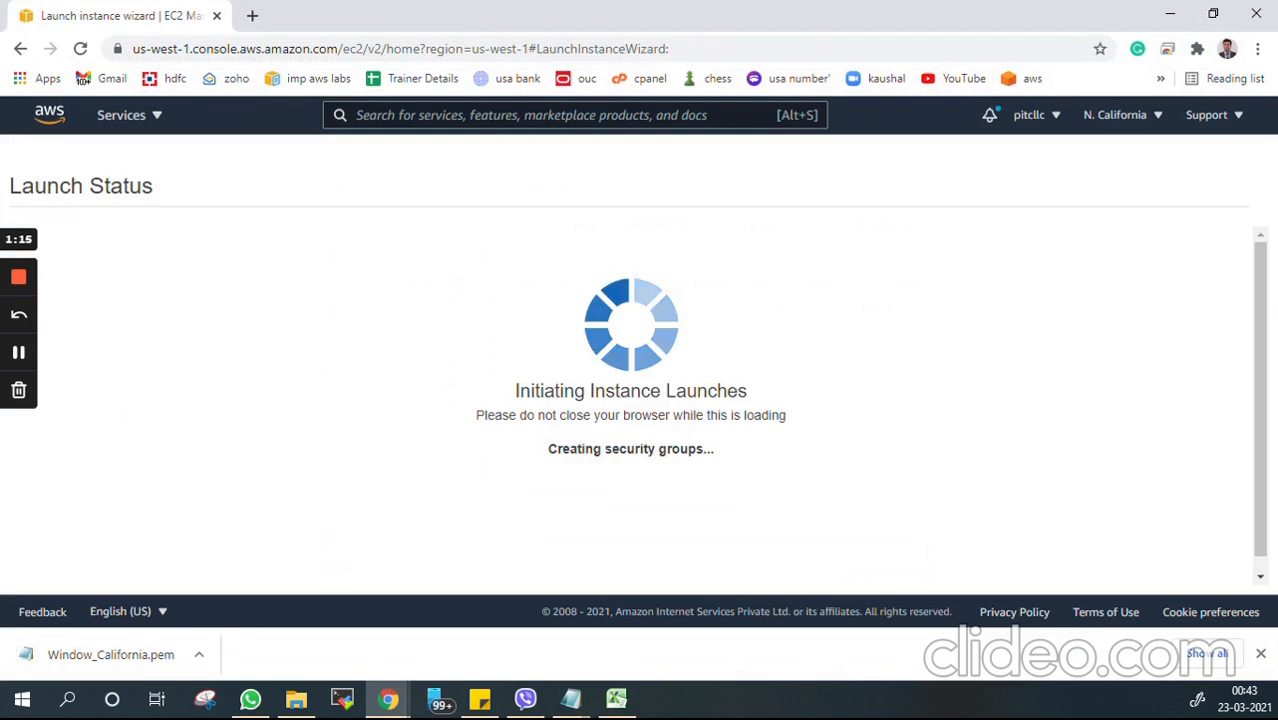
{"action": "mouse_move", "coordinate": [250, 698]}
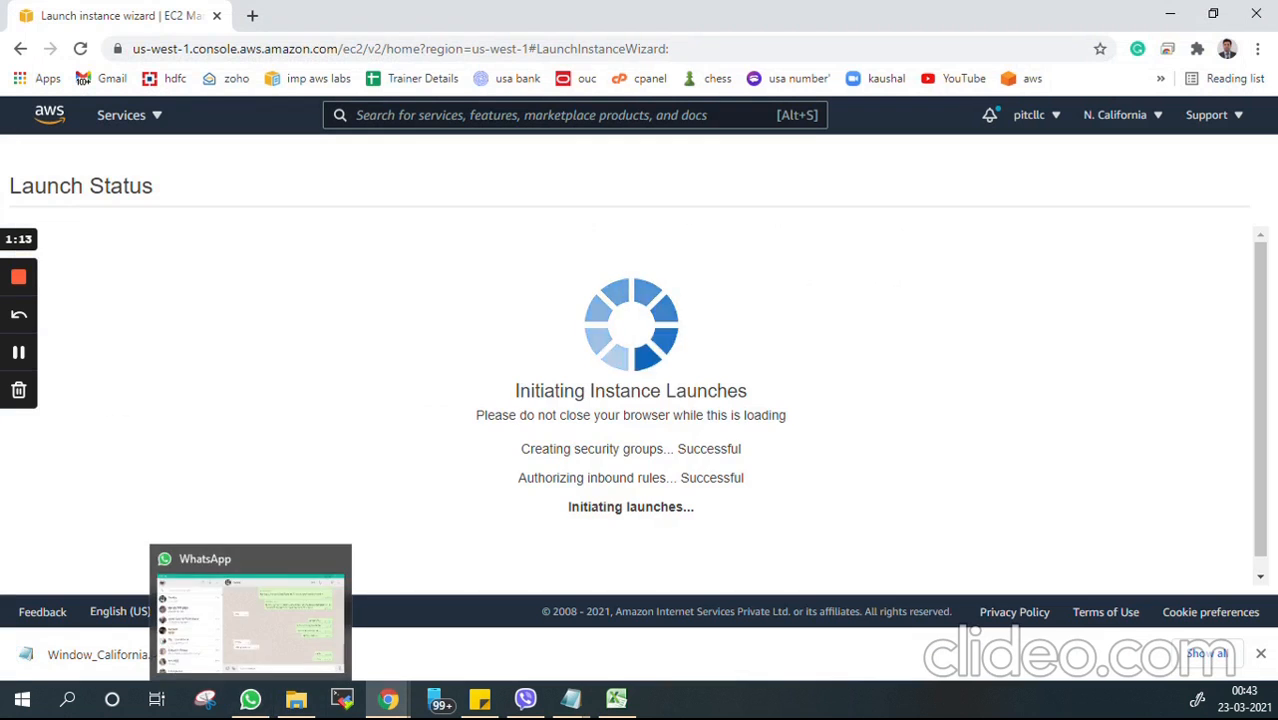
{"action": "left_click", "coordinate": [456, 297]}
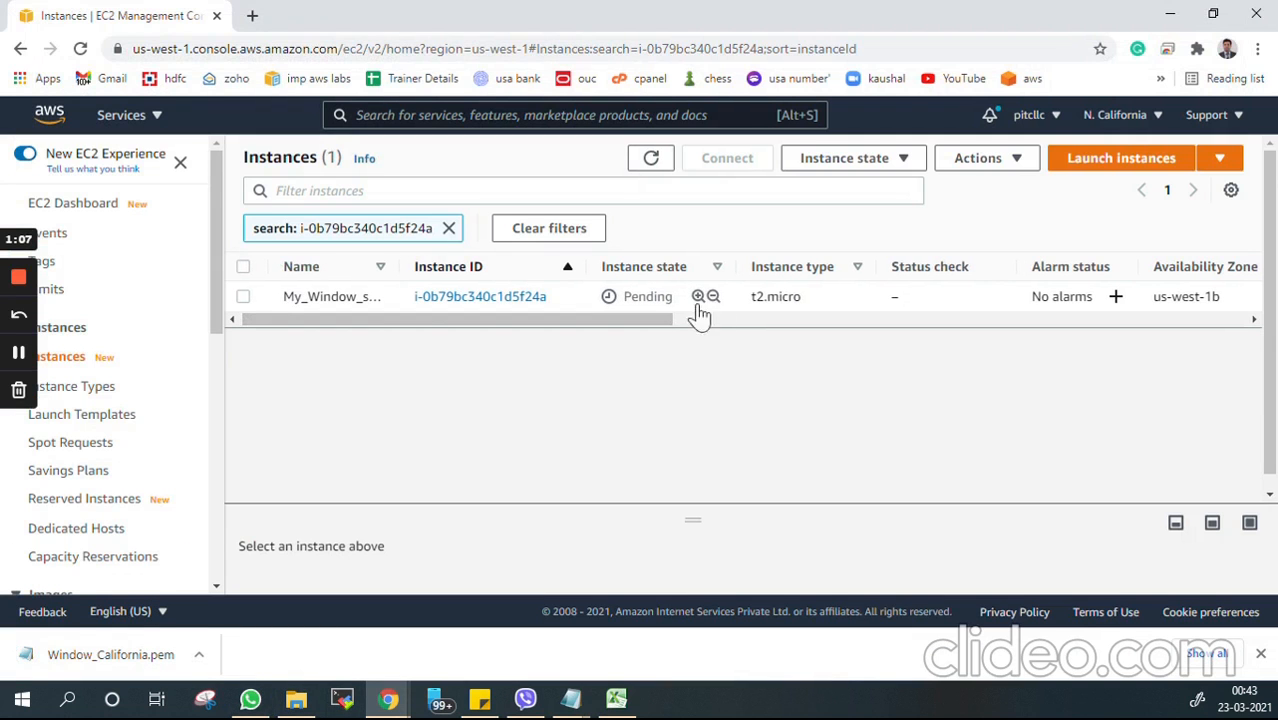
{"action": "left_click", "coordinate": [449, 229]}
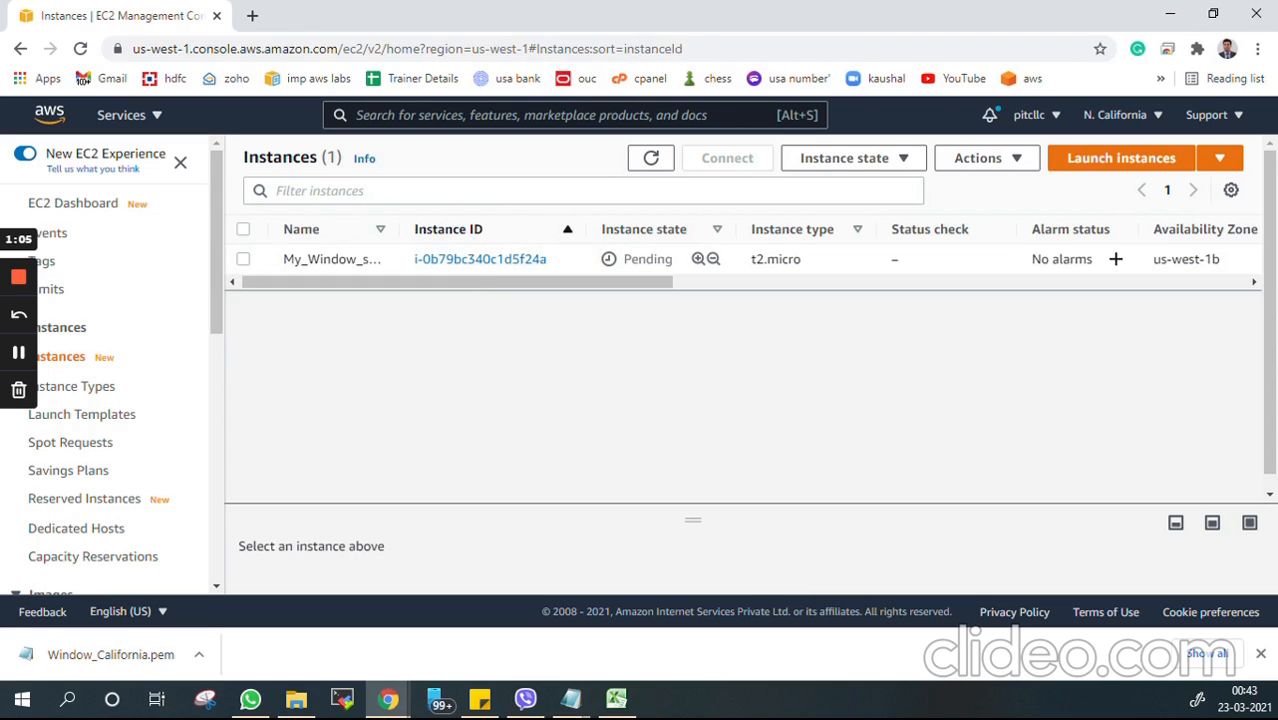
Refresh the instances list and examine the state and status check of My_Window_server
{"action": "left_click_drag", "start_coordinate": [440, 282], "coordinate": [572, 282]}
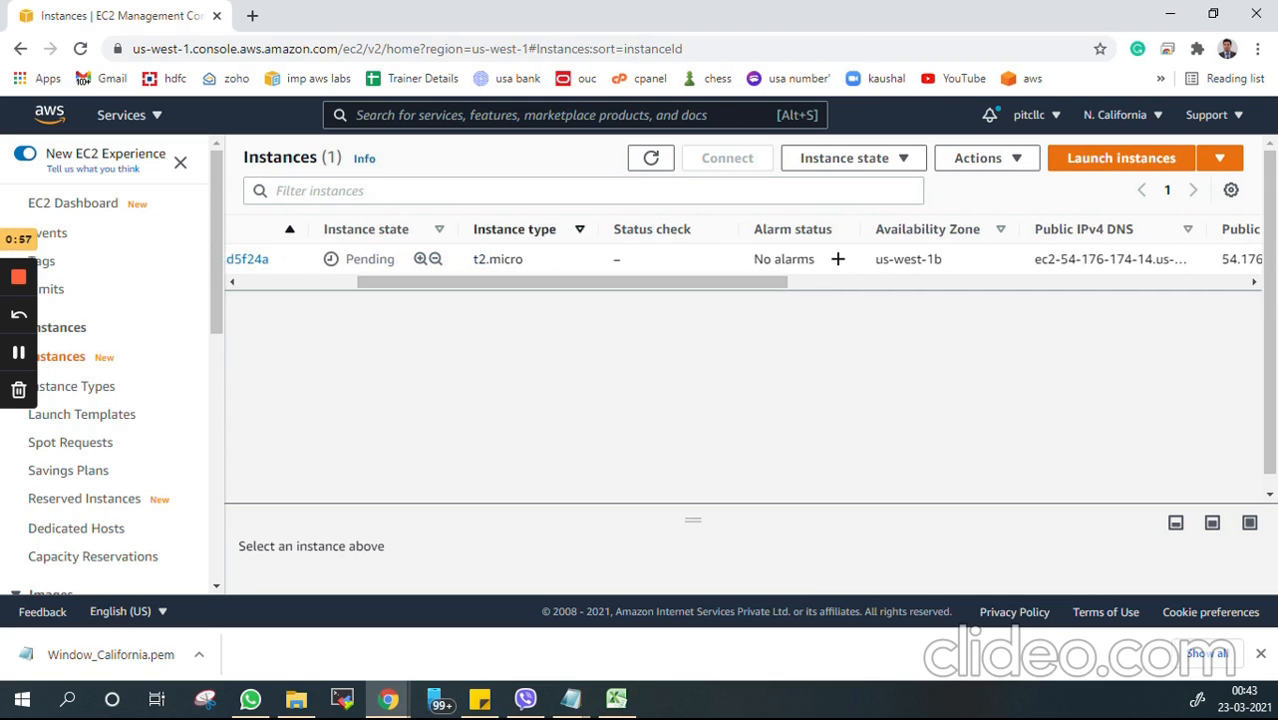
{"action": "left_click", "coordinate": [651, 160]}
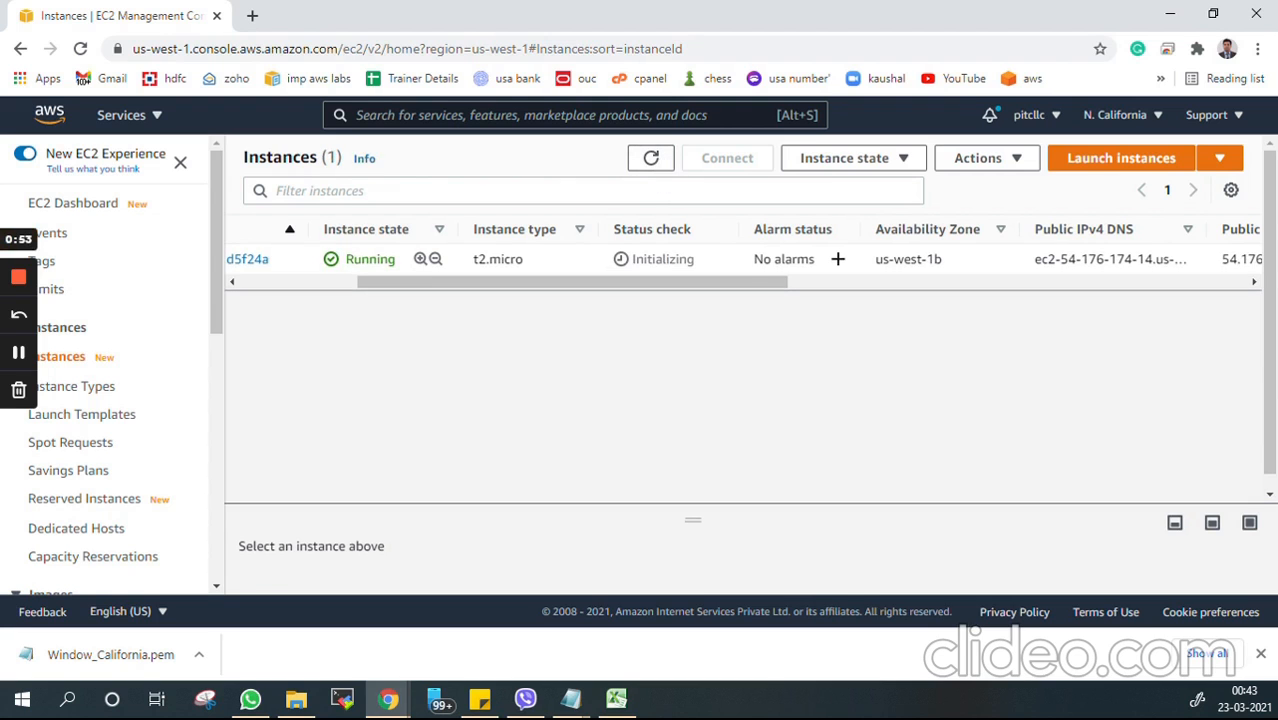
{"action": "left_click_drag", "start_coordinate": [634, 259], "coordinate": [688, 259]}
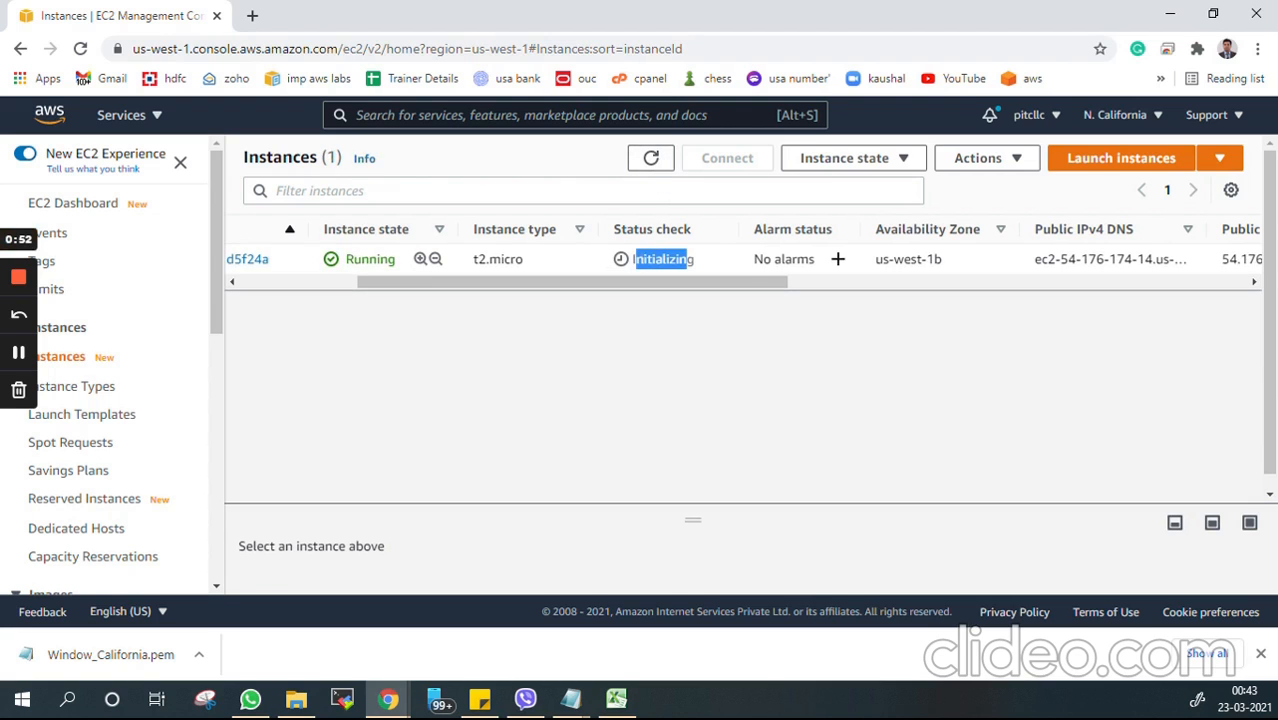
{"action": "left_click", "coordinate": [651, 163]}
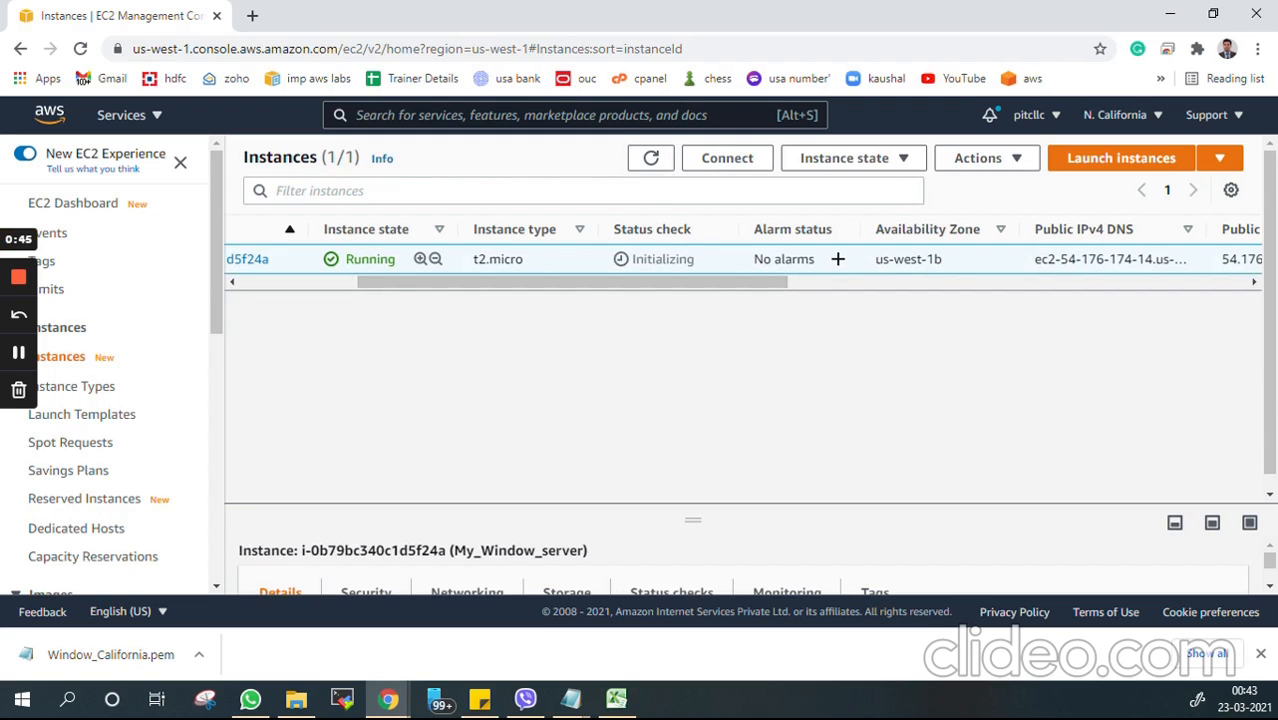
{"action": "left_click_drag", "start_coordinate": [632, 259], "coordinate": [694, 259]}
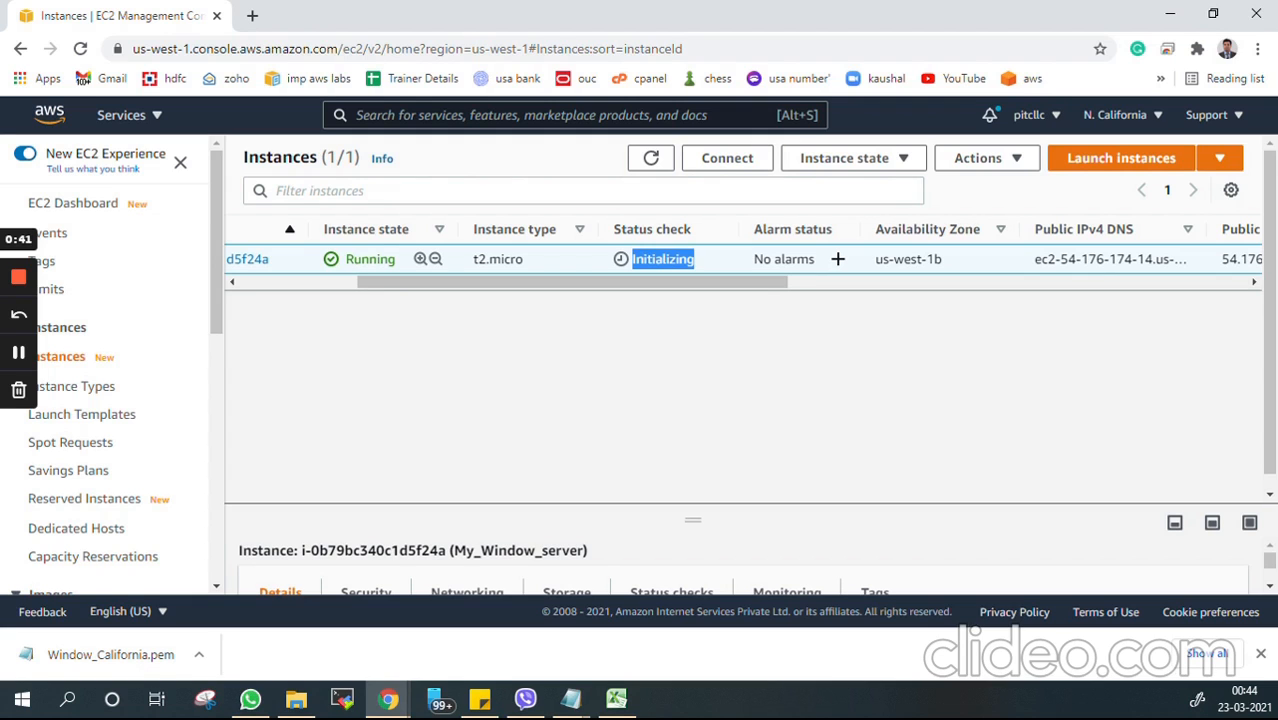
{"action": "left_click_drag", "start_coordinate": [572, 282], "coordinate": [566, 282]}
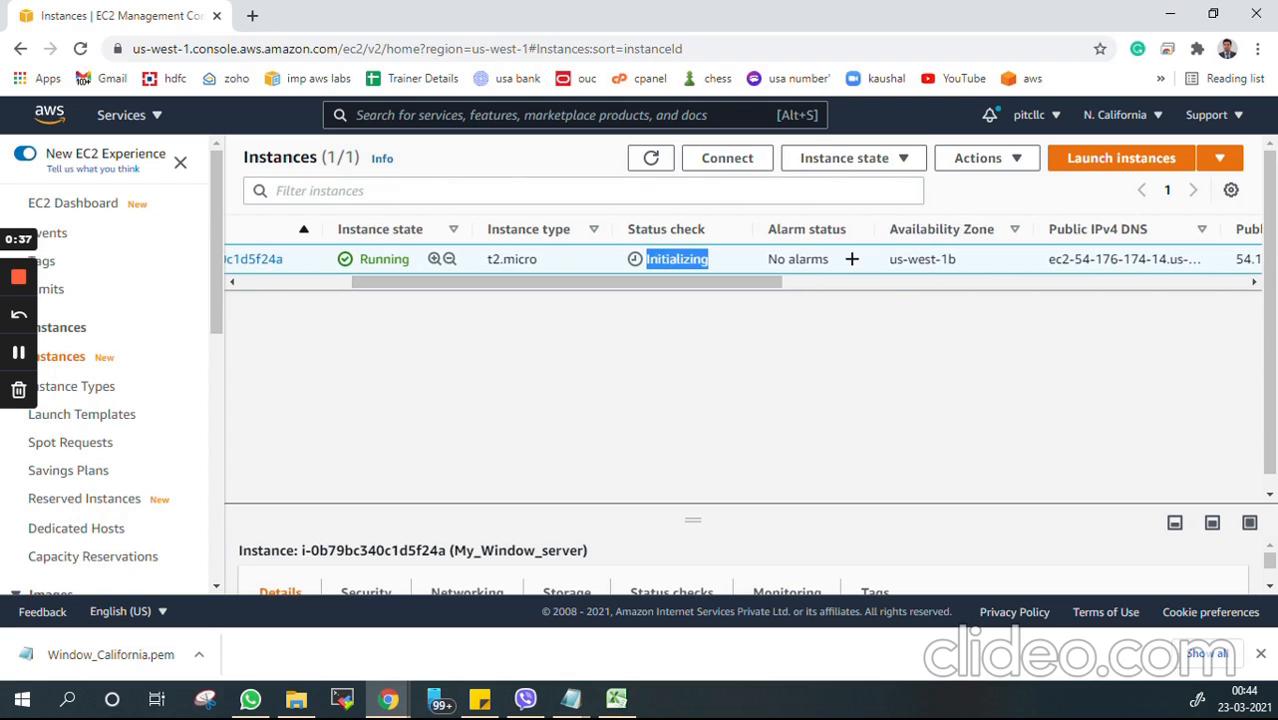
Open the connection options for My_Window_server and review the RDP client details, including the public DNS and user name
{"action": "left_click", "coordinate": [732, 167]}
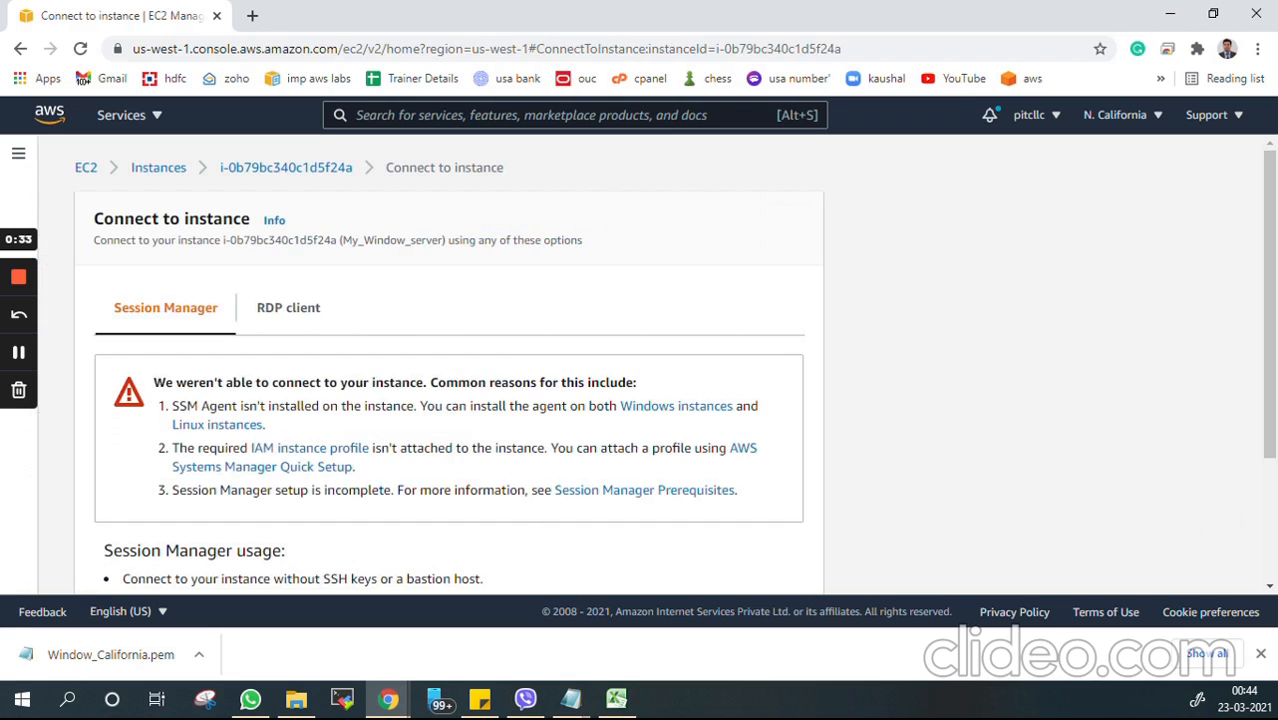
{"action": "scroll", "coordinate": [449, 400], "scroll_direction": "down", "scroll_amount": 2}
{"action": "scroll", "coordinate": [449, 400], "scroll_direction": "up", "scroll_amount": 1}
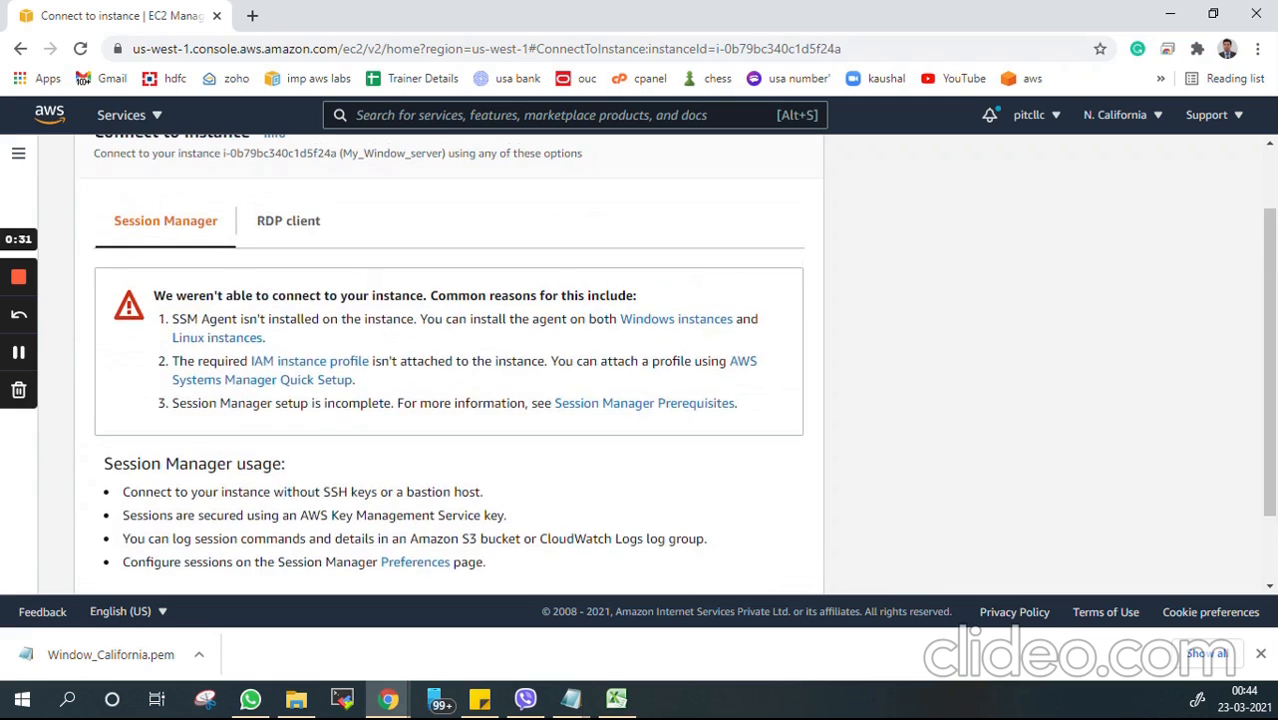
{"action": "left_click", "coordinate": [322, 234]}
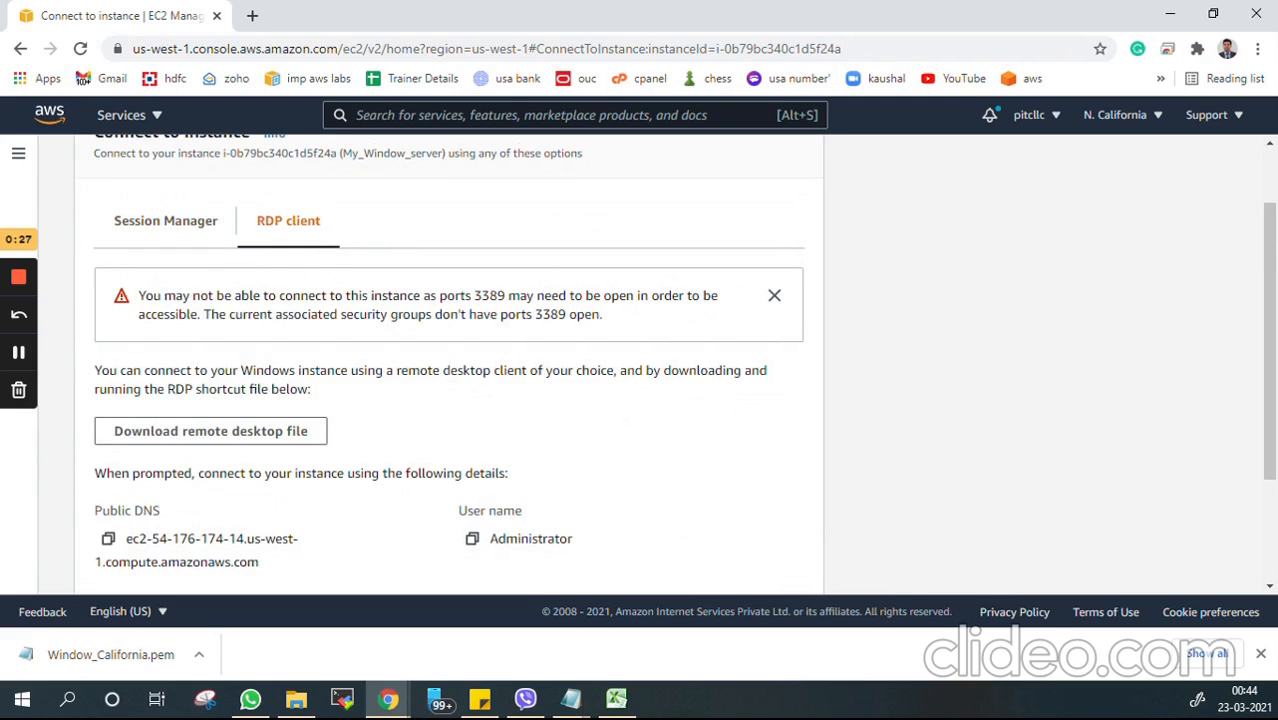
{"action": "scroll", "coordinate": [449, 365], "scroll_direction": "down", "scroll_amount": 1}
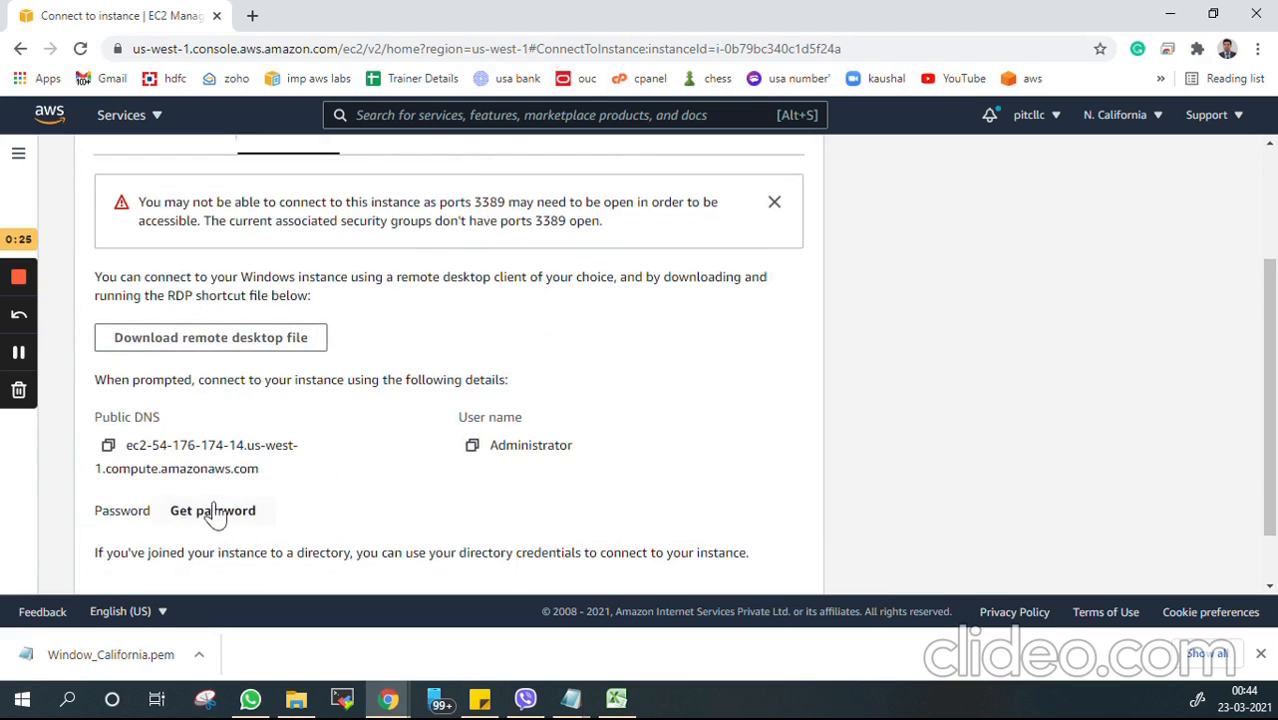
{"action": "scroll", "coordinate": [180, 508], "scroll_direction": "down", "scroll_amount": 1}
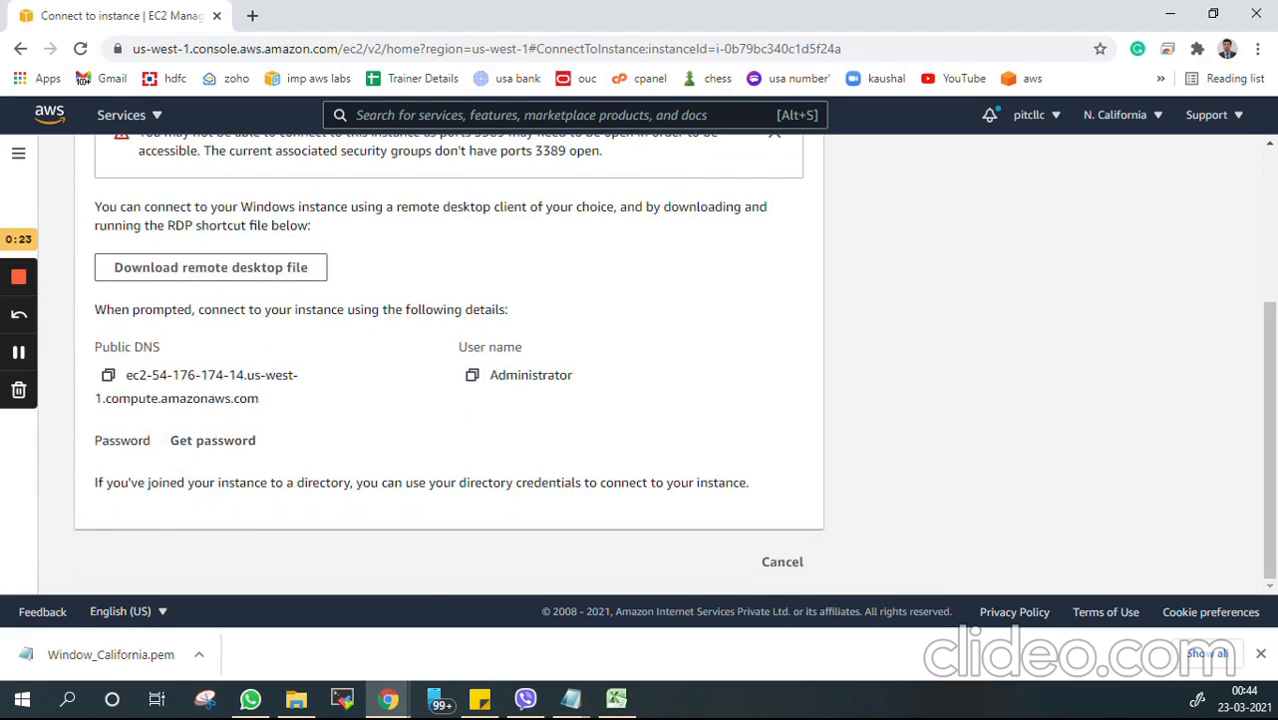
{"action": "scroll", "coordinate": [449, 365], "scroll_direction": "up", "scroll_amount": 3}
{"action": "scroll", "coordinate": [449, 365], "scroll_direction": "down", "scroll_amount": 2}
{"action": "scroll", "coordinate": [449, 365], "scroll_direction": "down", "scroll_amount": 1}
{"action": "double_click", "coordinate": [531, 375]}
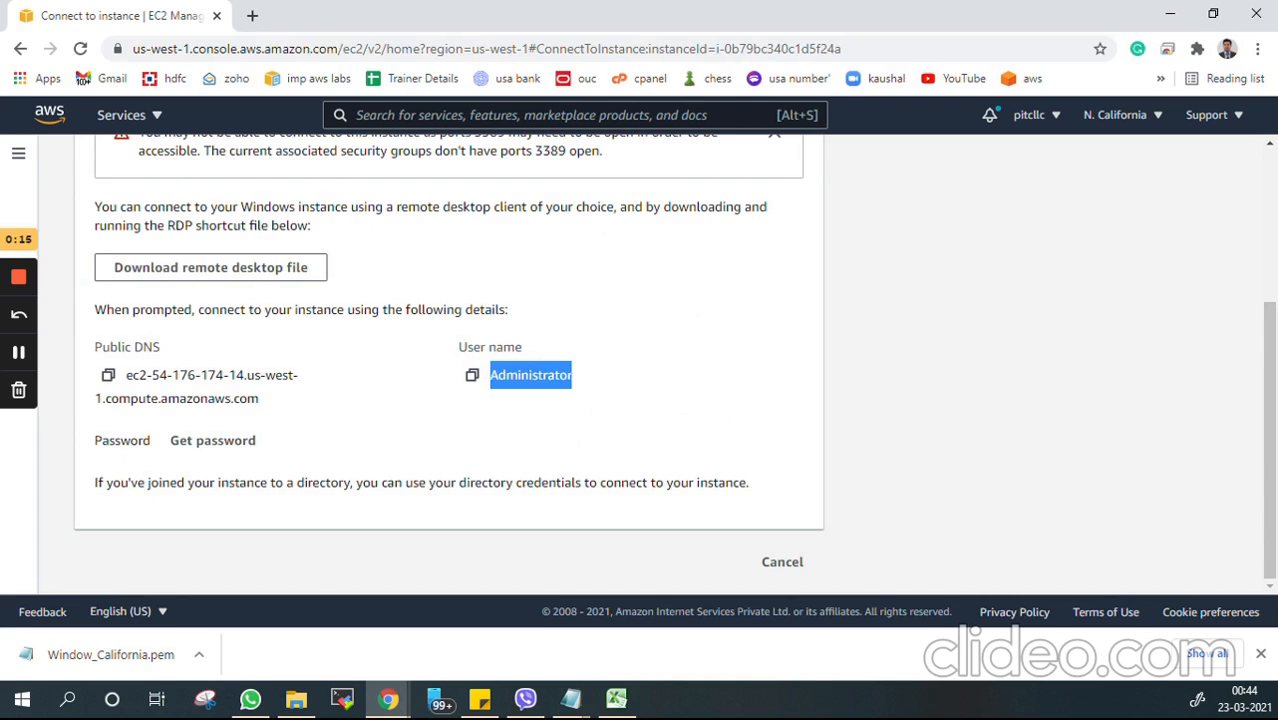
{"action": "left_click", "coordinate": [580, 420]}
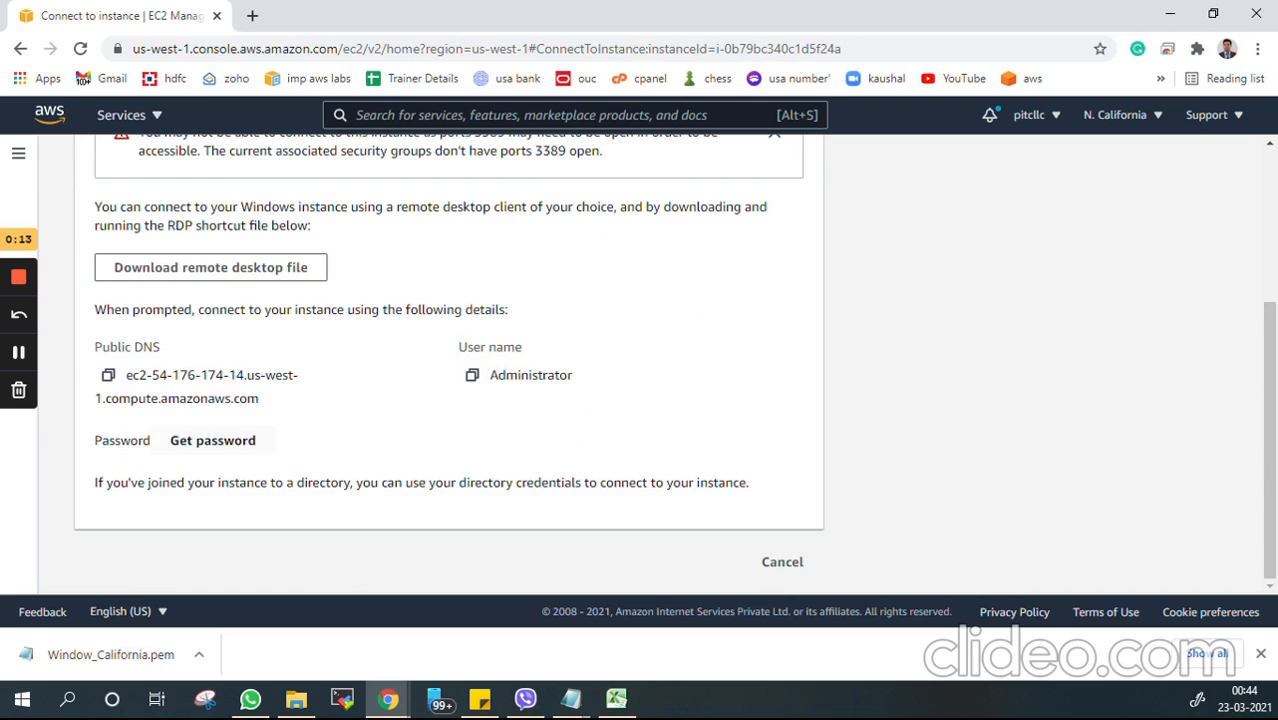
Try to retrieve the instance's Windows administrator password and read the notice about its availability
{"action": "left_click", "coordinate": [213, 445]}
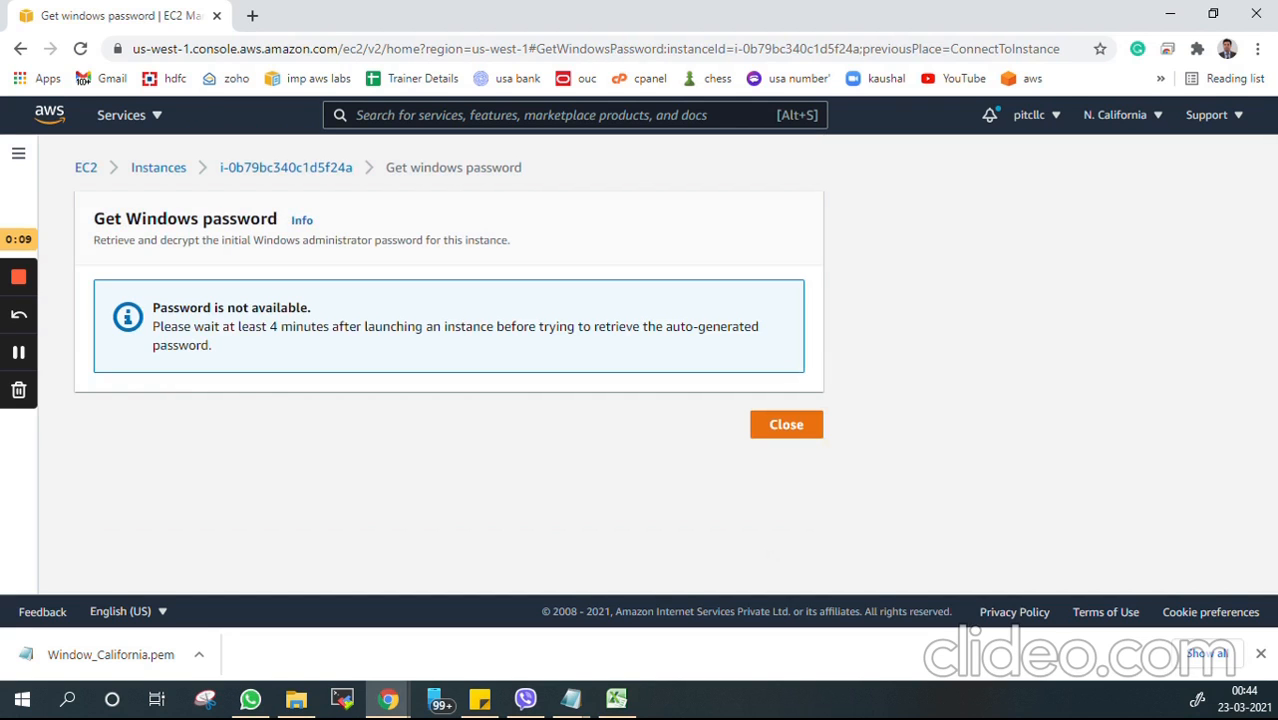
{"action": "left_click_drag", "start_coordinate": [153, 308], "coordinate": [349, 327]}
{"action": "left_click", "coordinate": [349, 327]}
{"action": "left_click_drag", "start_coordinate": [268, 326], "coordinate": [375, 327]}
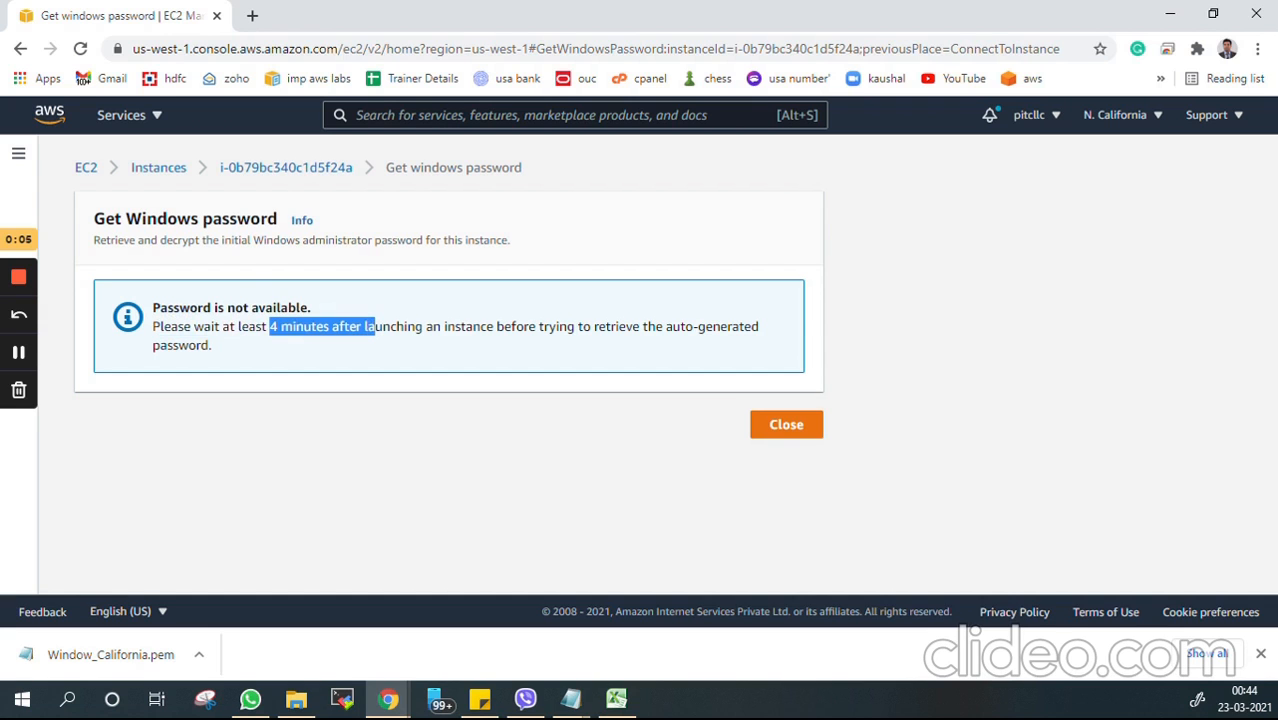
Return to the instances list through the EC2 dashboard, remove the running-state filter and examine the status check of My_Window_server
{"action": "left_click", "coordinate": [314, 168]}
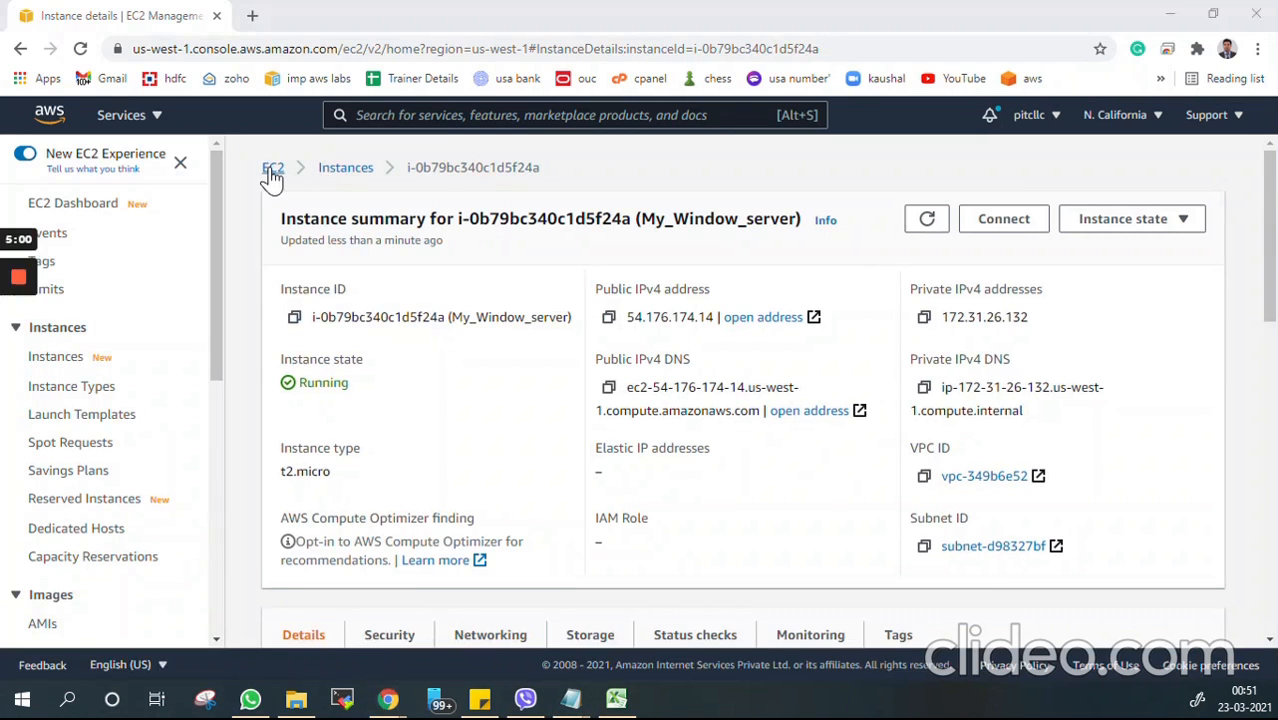
{"action": "left_click", "coordinate": [271, 166]}
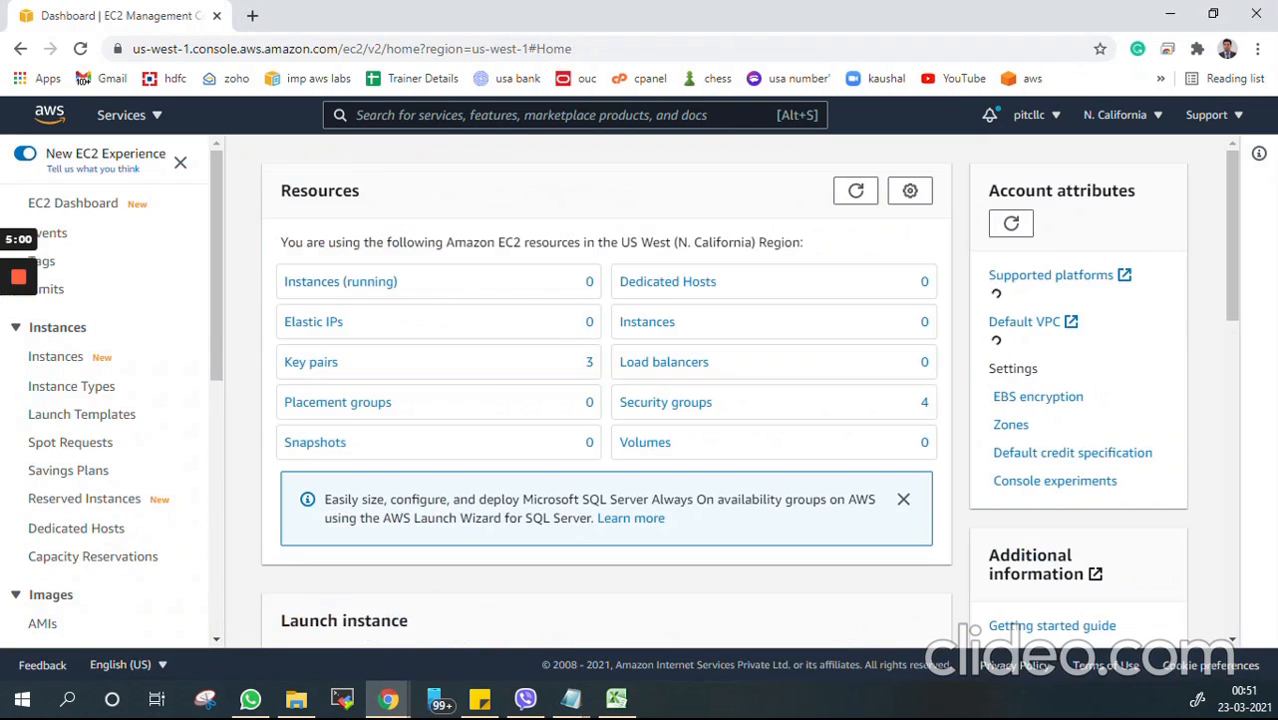
{"action": "left_click", "coordinate": [387, 291]}
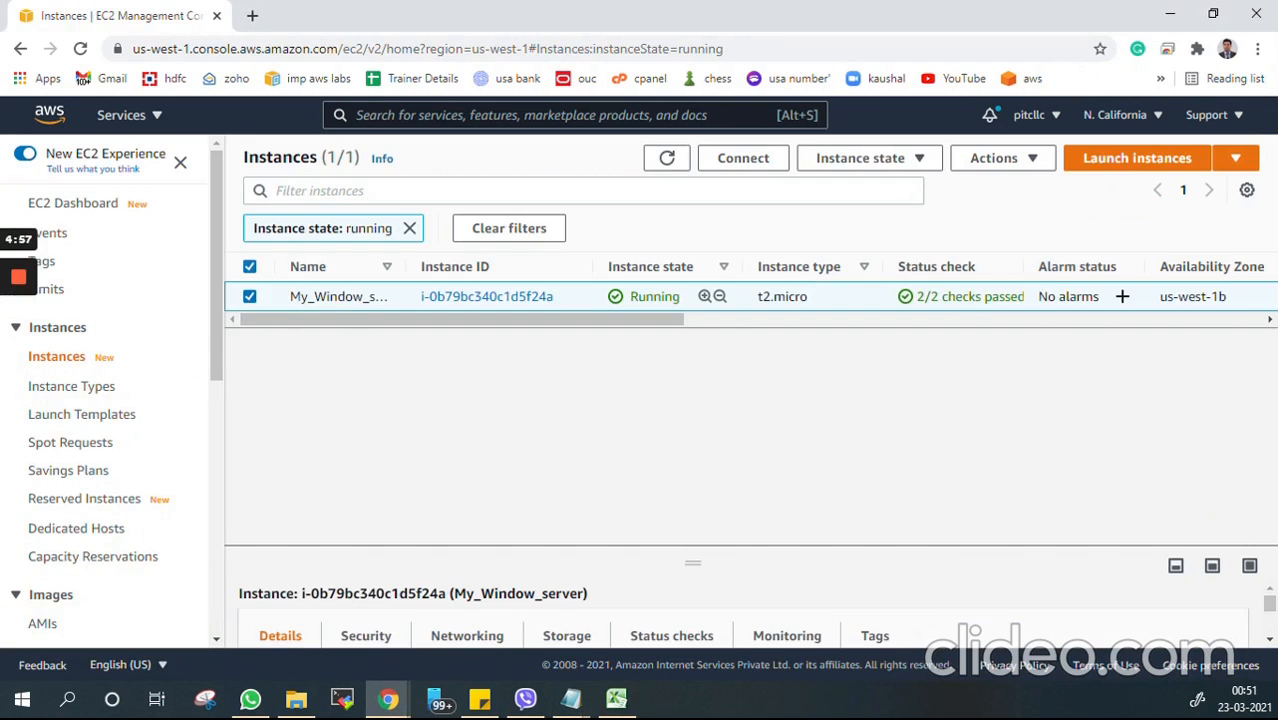
{"action": "left_click", "coordinate": [409, 228]}
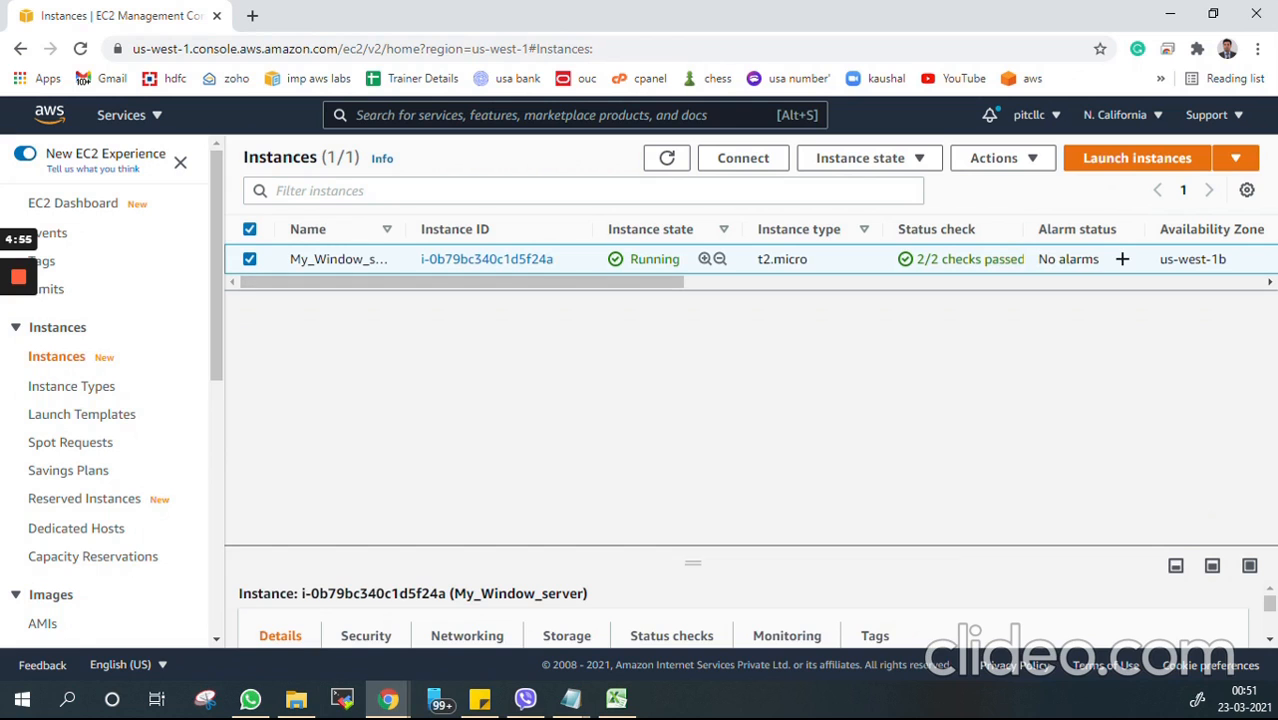
{"action": "left_click_drag", "start_coordinate": [931, 259], "coordinate": [1010, 259]}
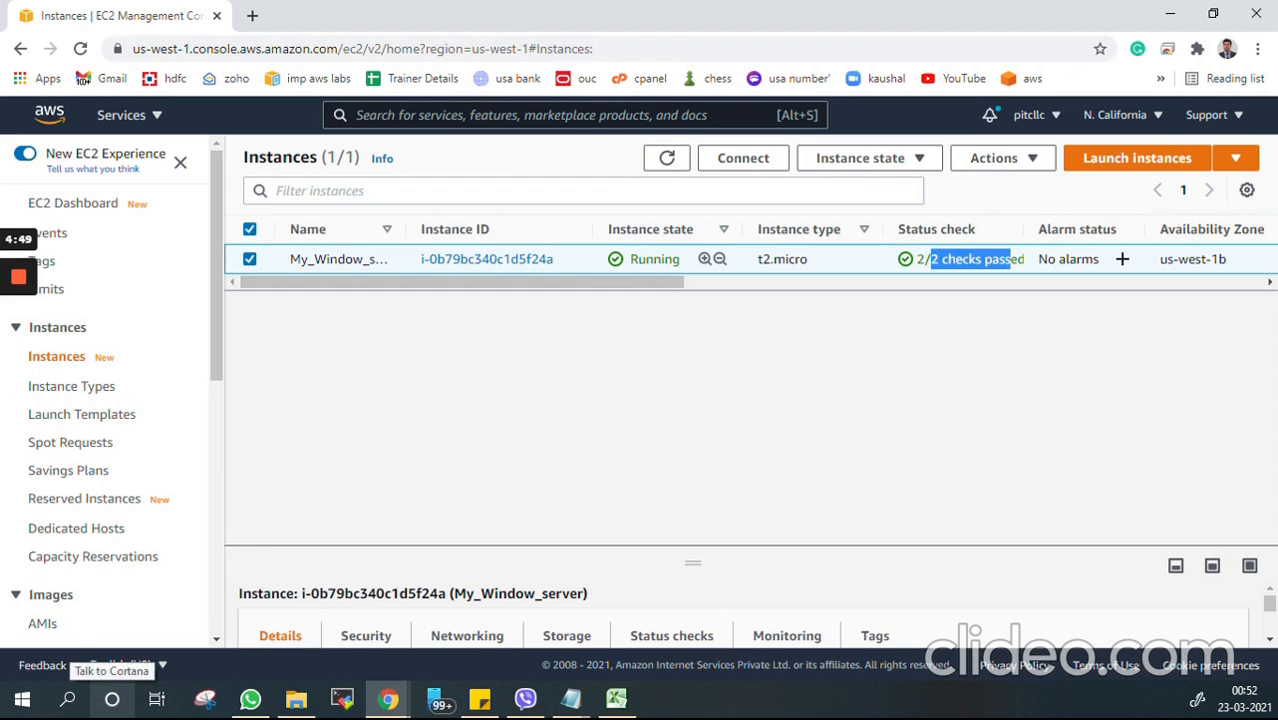
Download the instance's remote desktop file from its RDP client connection options to the Desktop as My_Window_server.rdp
{"action": "left_click", "coordinate": [743, 158]}
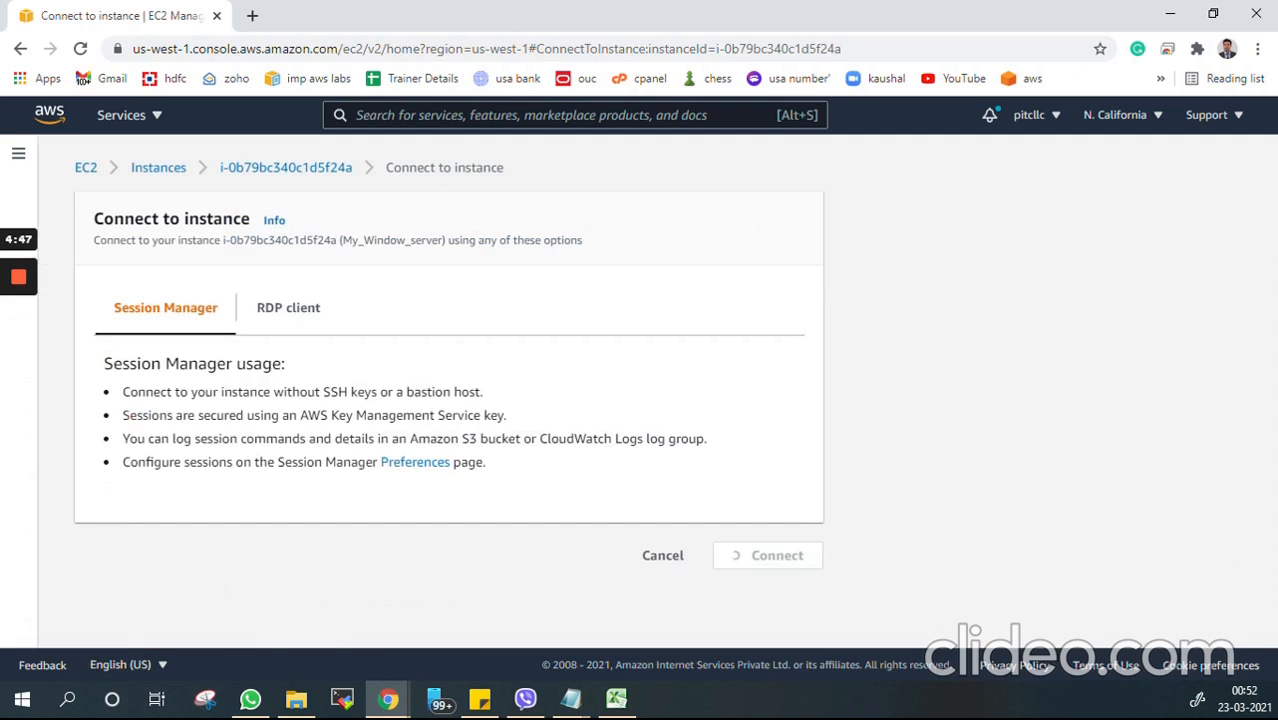
{"action": "left_click", "coordinate": [295, 312]}
{"action": "scroll", "coordinate": [297, 320], "scroll_direction": "down", "scroll_amount": 1}
{"action": "scroll", "coordinate": [187, 348], "scroll_direction": "down", "scroll_amount": 3}
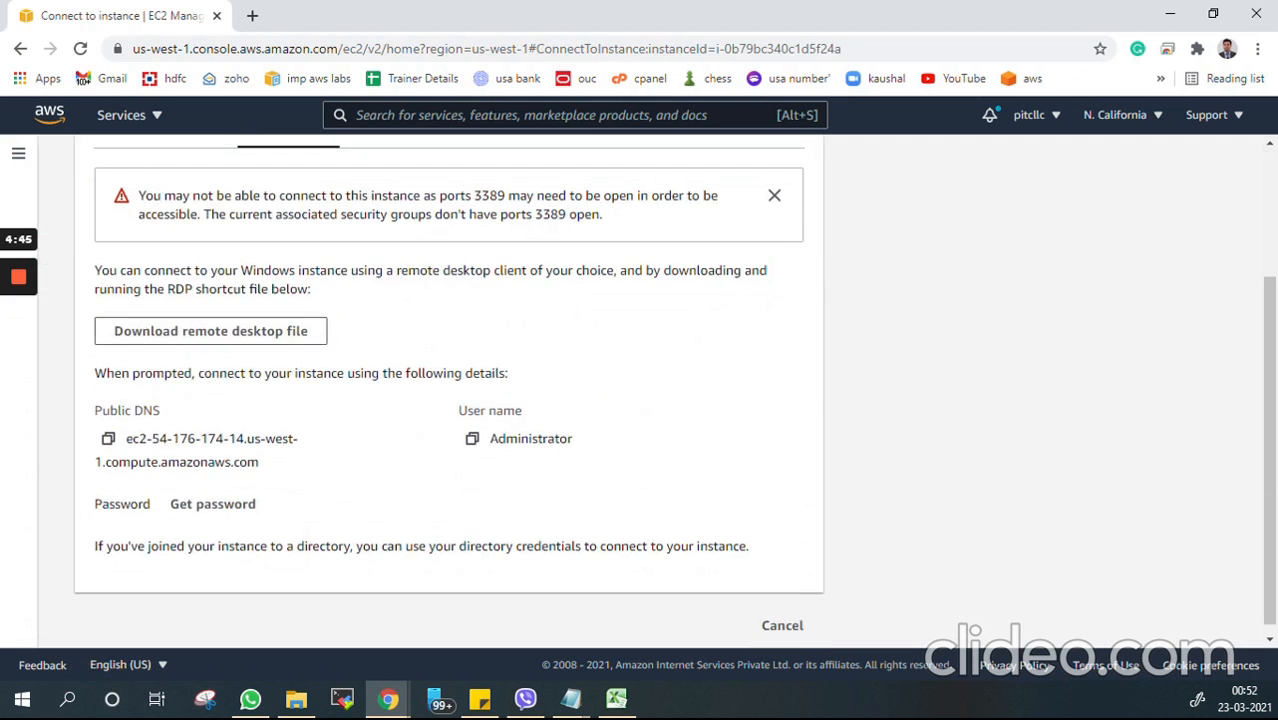
{"action": "left_click", "coordinate": [187, 335]}
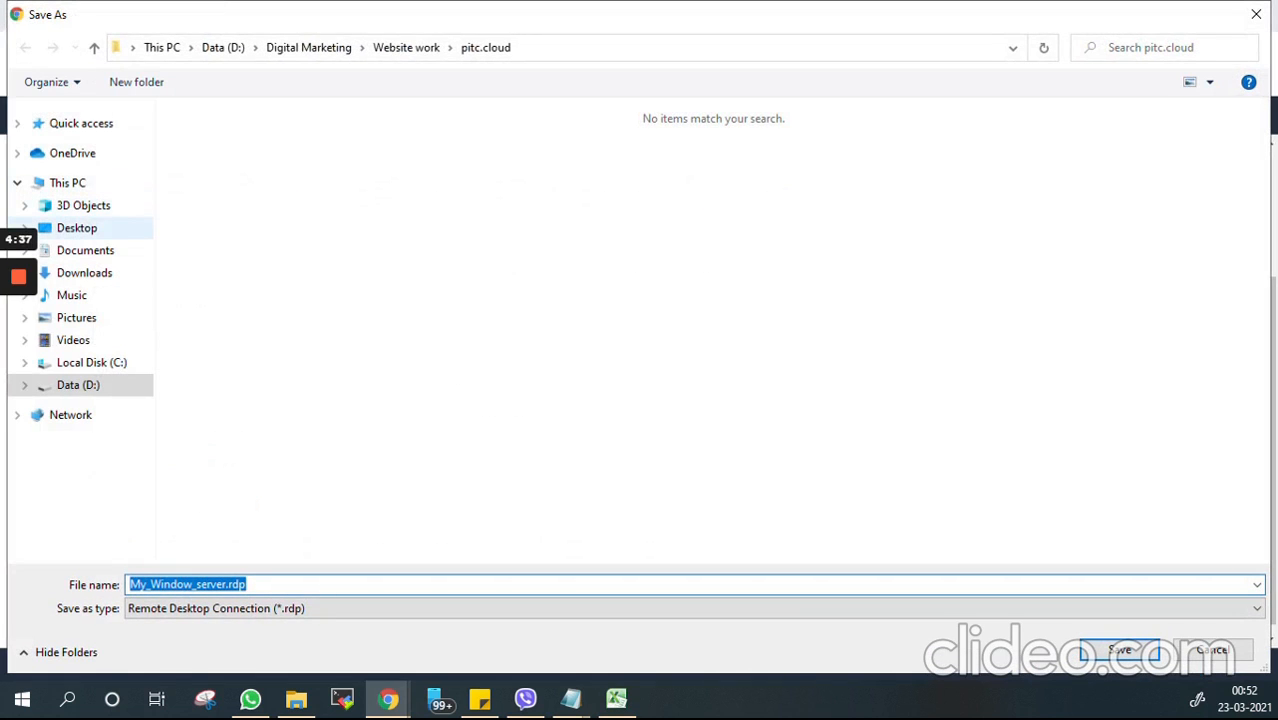
{"action": "left_click", "coordinate": [85, 229]}
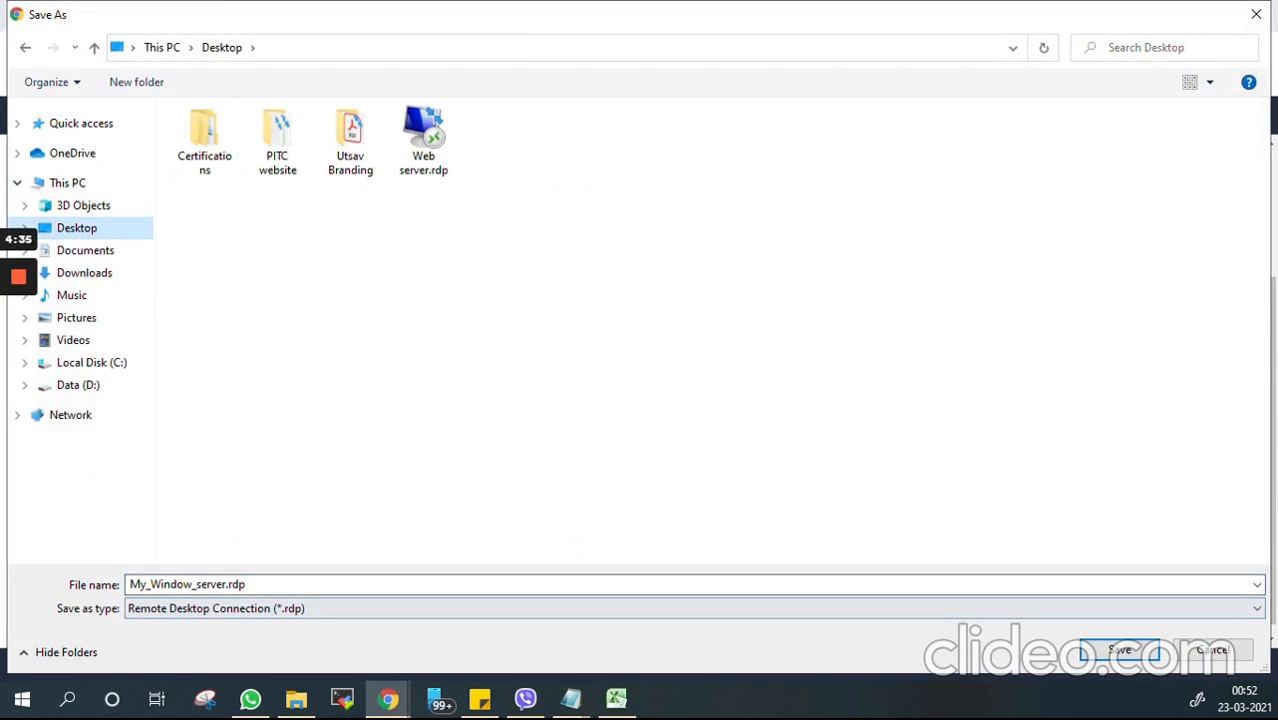
{"action": "left_click", "coordinate": [1119, 650]}
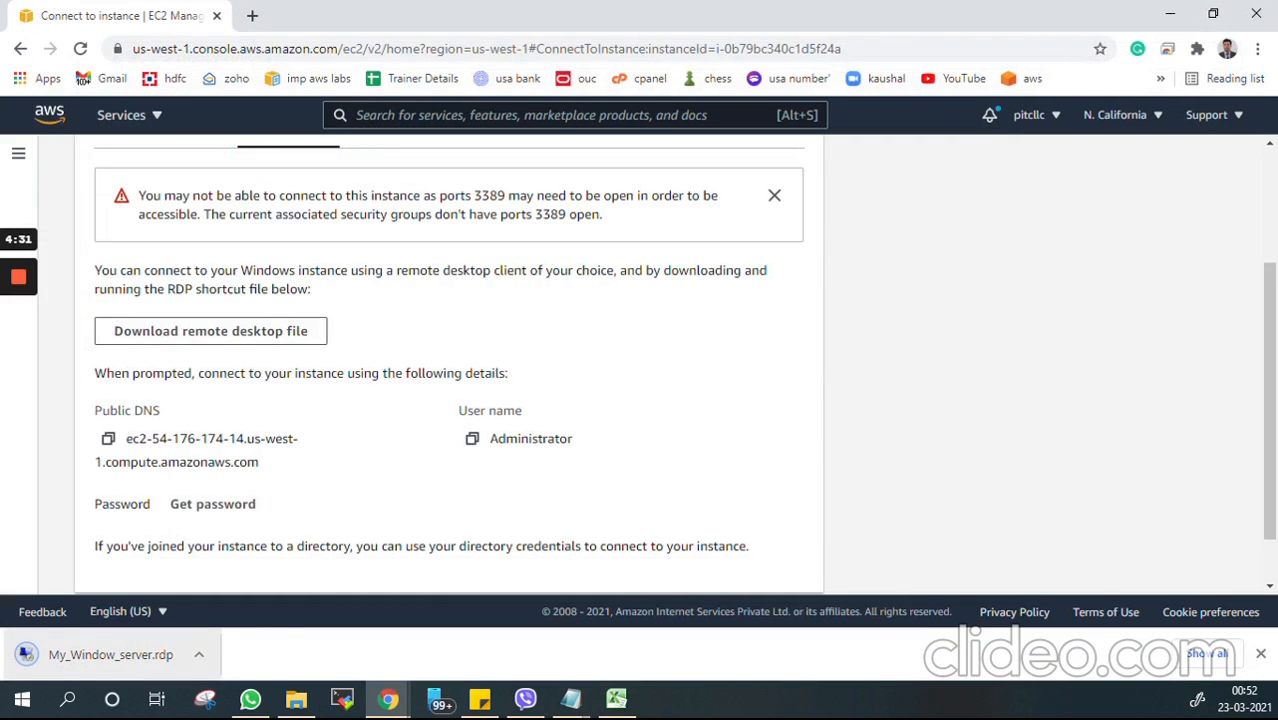
Review the user name and public DNS, open My_Window_server.rdp and approve the remote connection to reach the credentials request
{"action": "left_click_drag", "start_coordinate": [573, 438], "coordinate": [487, 438]}
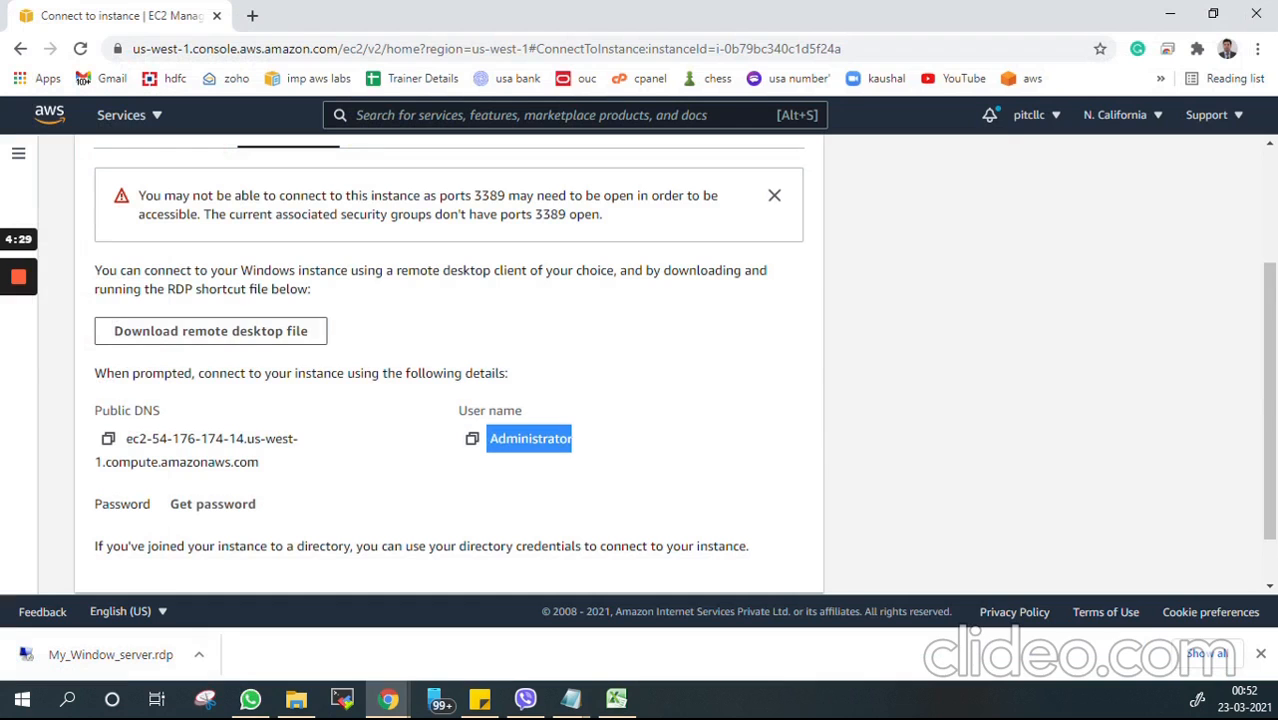
{"action": "left_click_drag", "start_coordinate": [299, 438], "coordinate": [124, 438]}
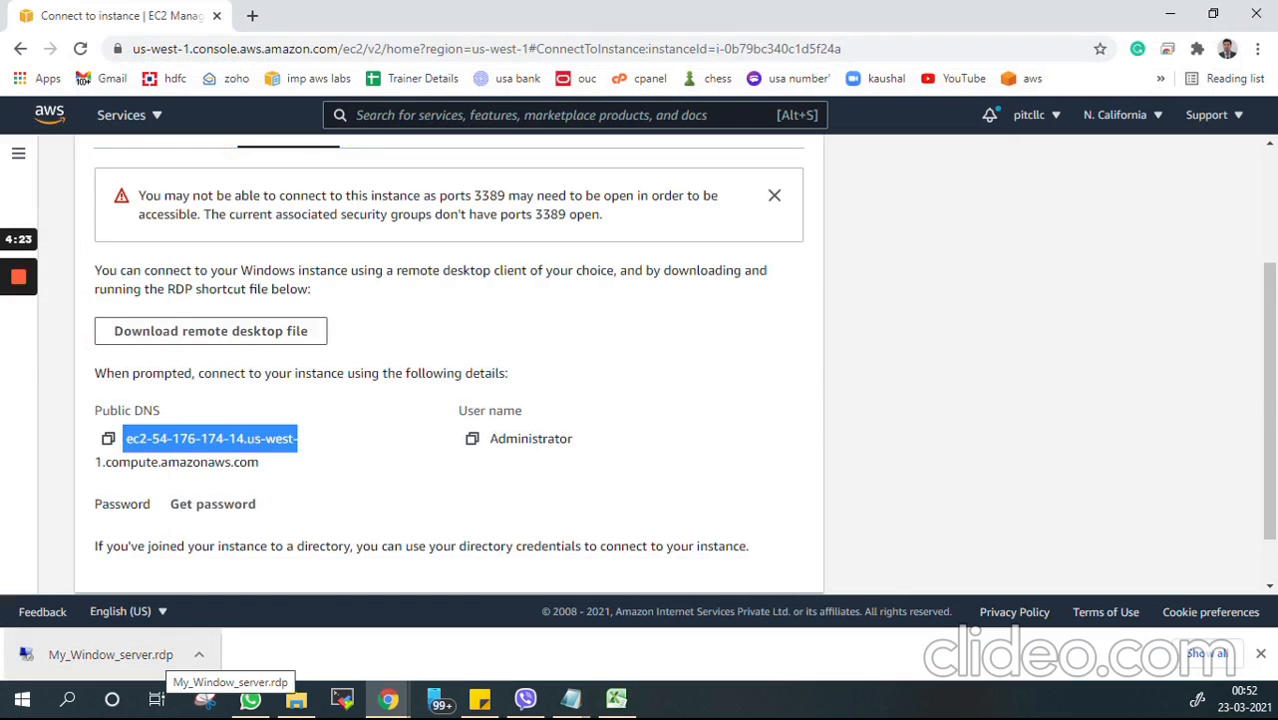
{"action": "left_click", "coordinate": [160, 655]}
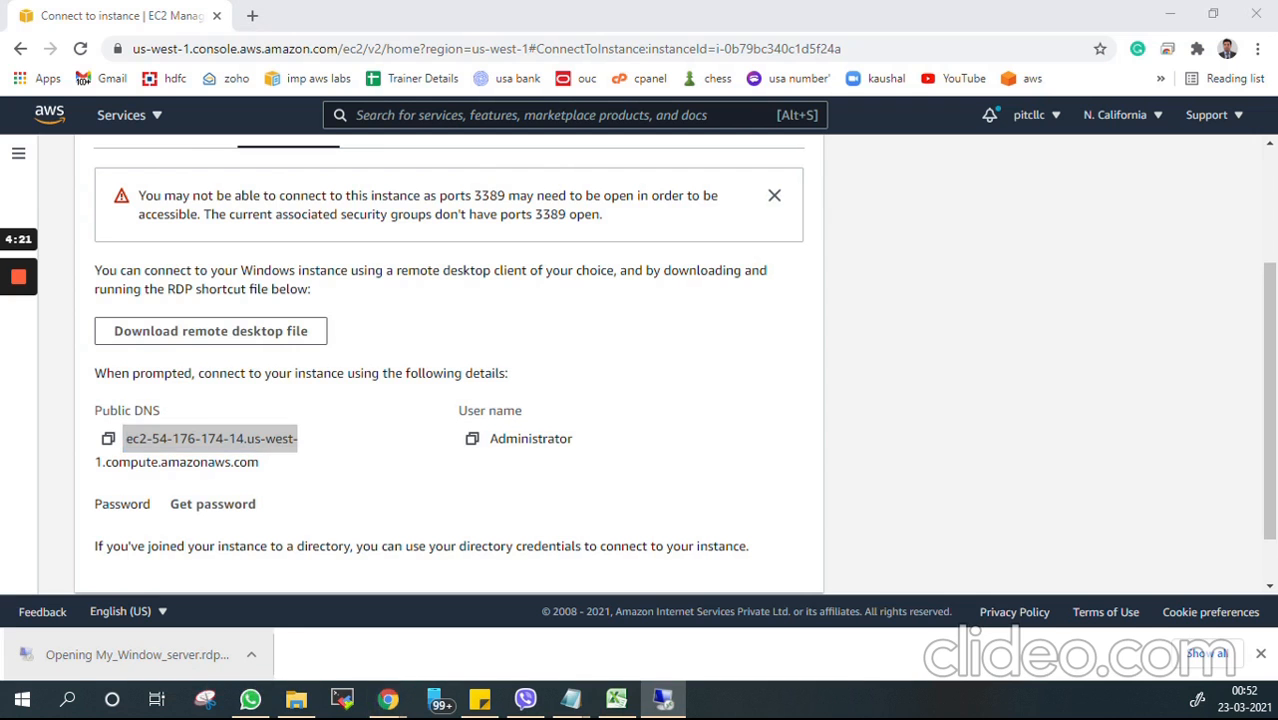
{"action": "left_click_drag", "start_coordinate": [2, 292], "coordinate": [762, 188]}
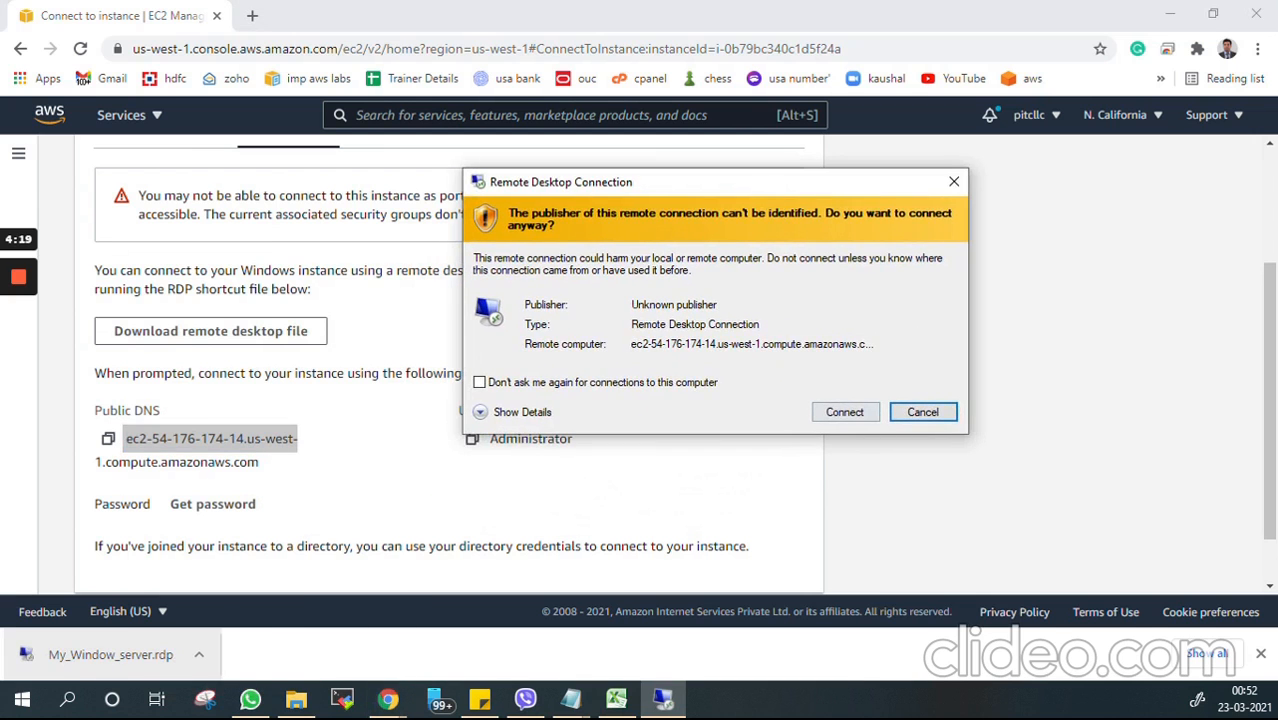
{"action": "left_click", "coordinate": [845, 411]}
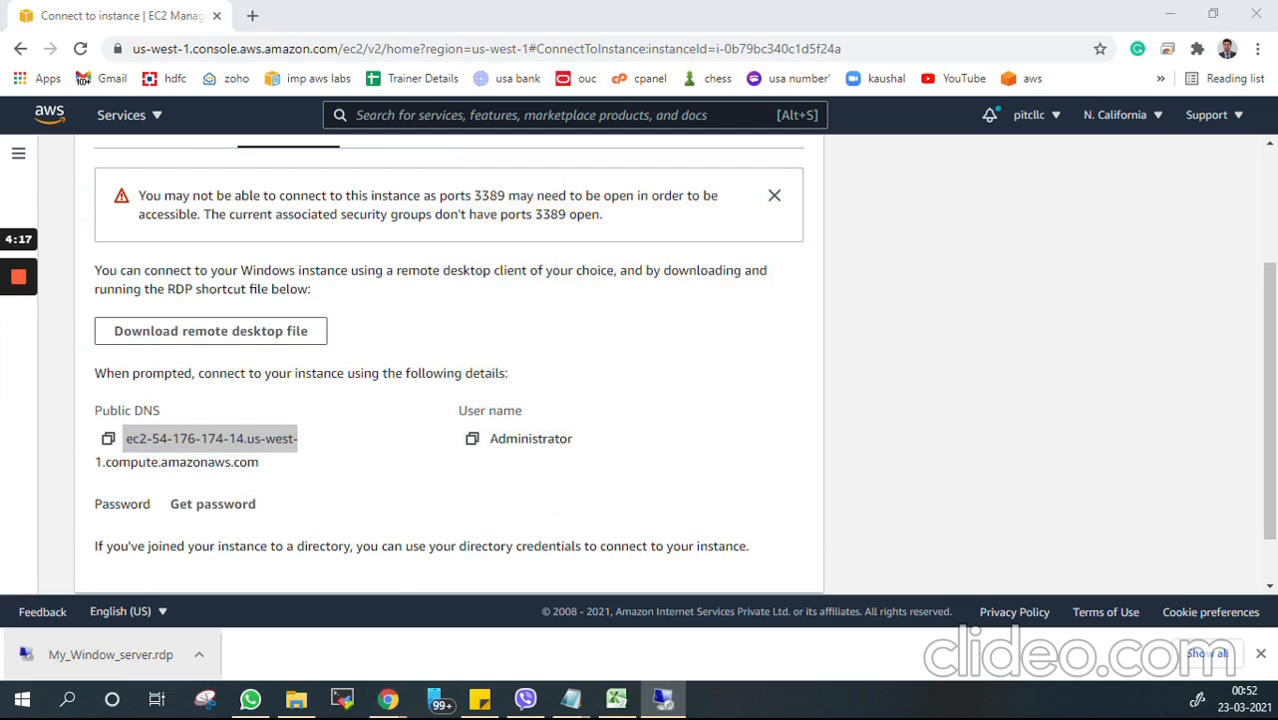
{"action": "left_click_drag", "start_coordinate": [559, 214], "coordinate": [1044, 149]}
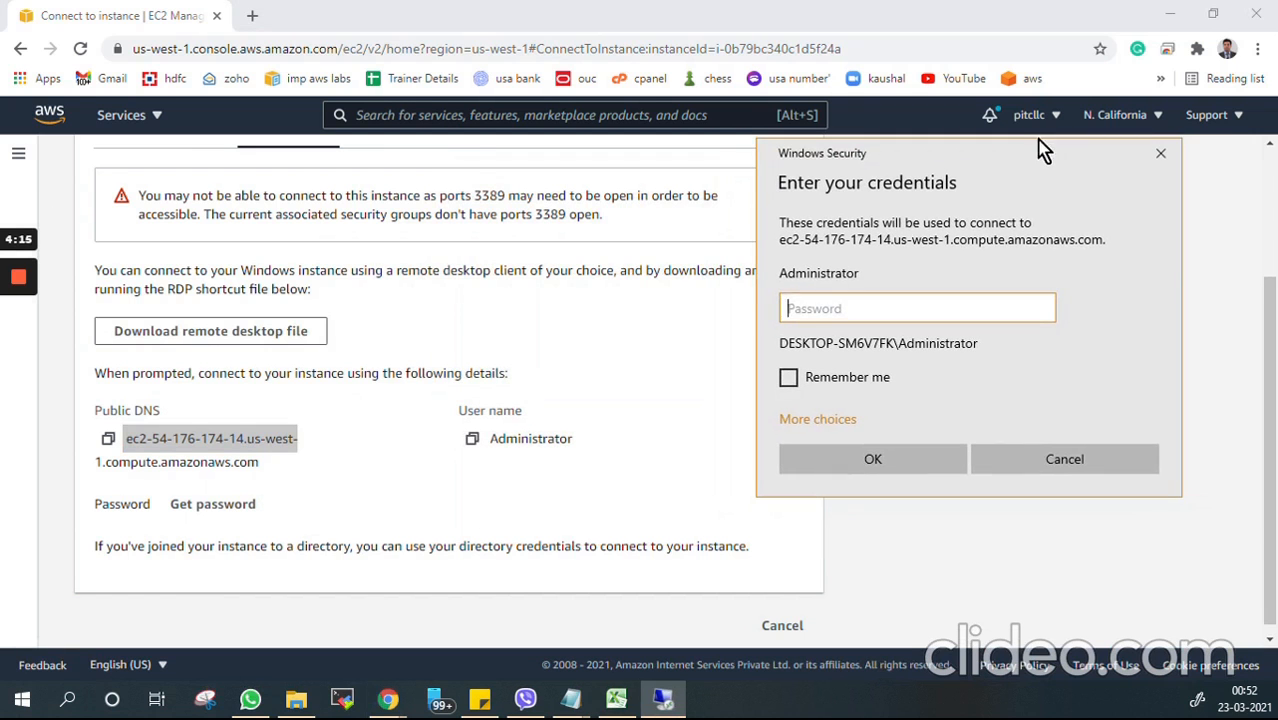
Start retrieving the instance's Windows password and load the key pair file Window_California.pem from D:\AWS Material\All Keys
{"action": "left_click", "coordinate": [220, 508]}
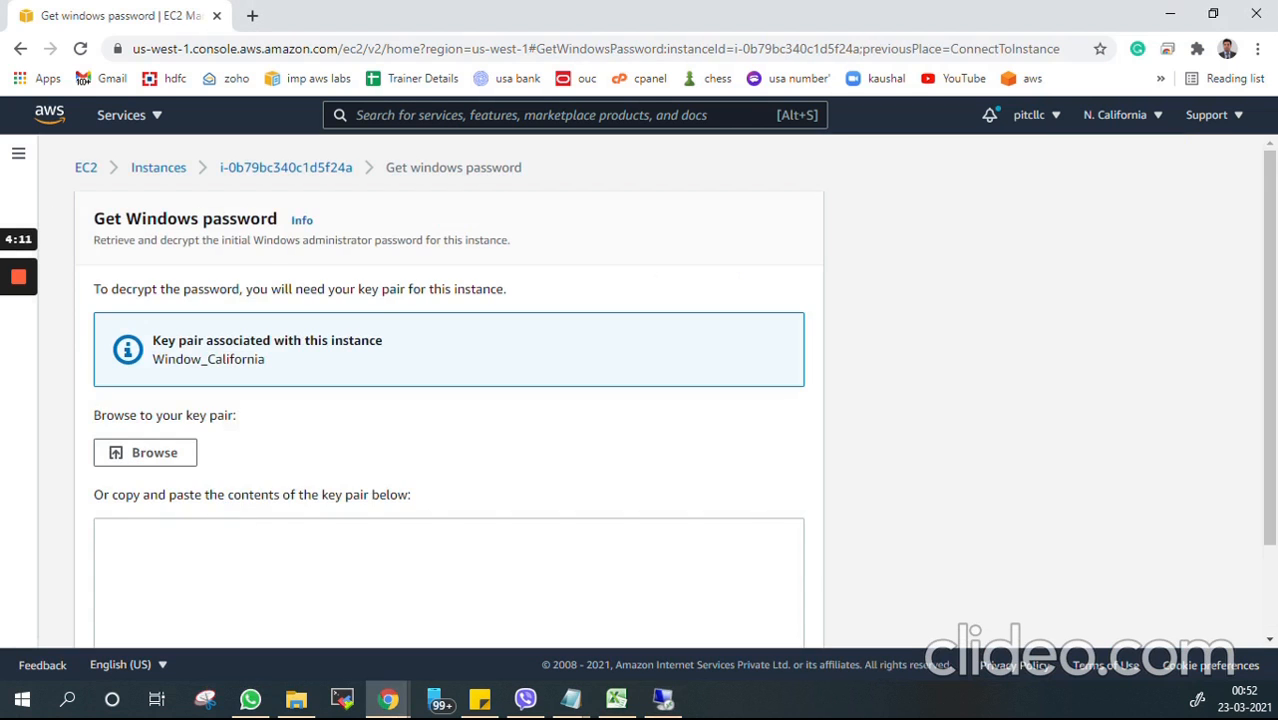
{"action": "left_click", "coordinate": [150, 453]}
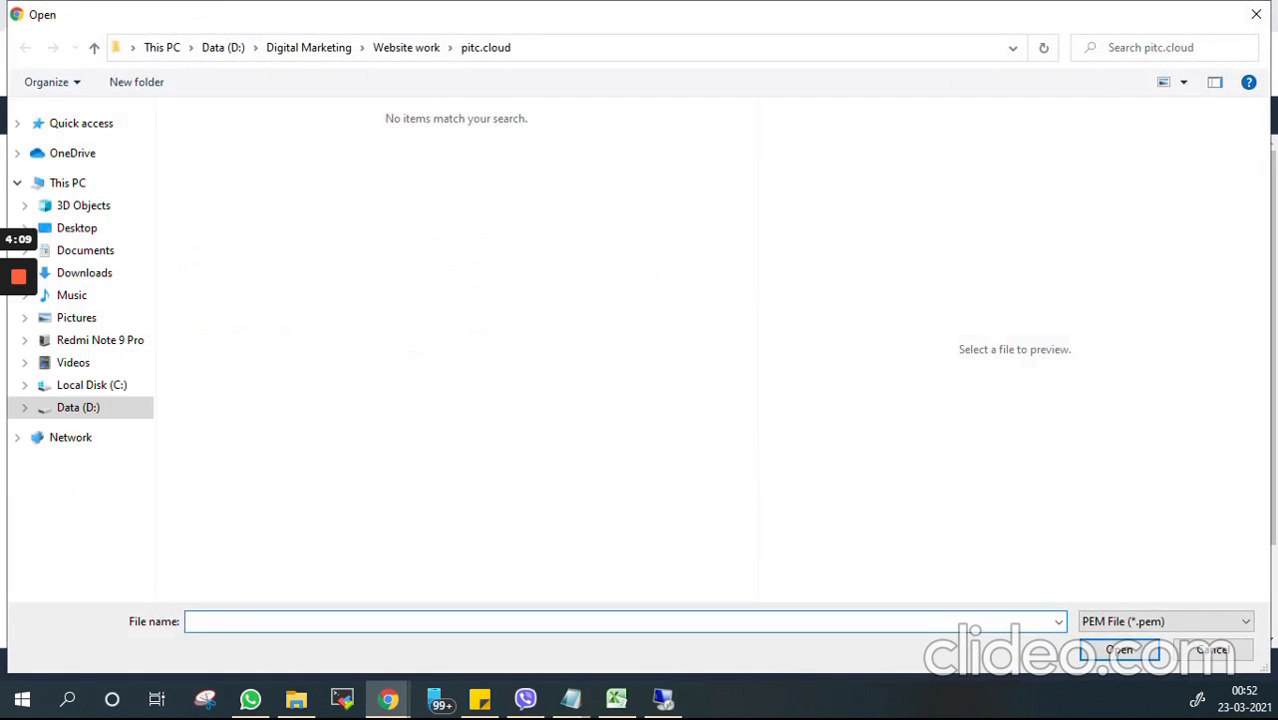
{"action": "left_click", "coordinate": [222, 47]}
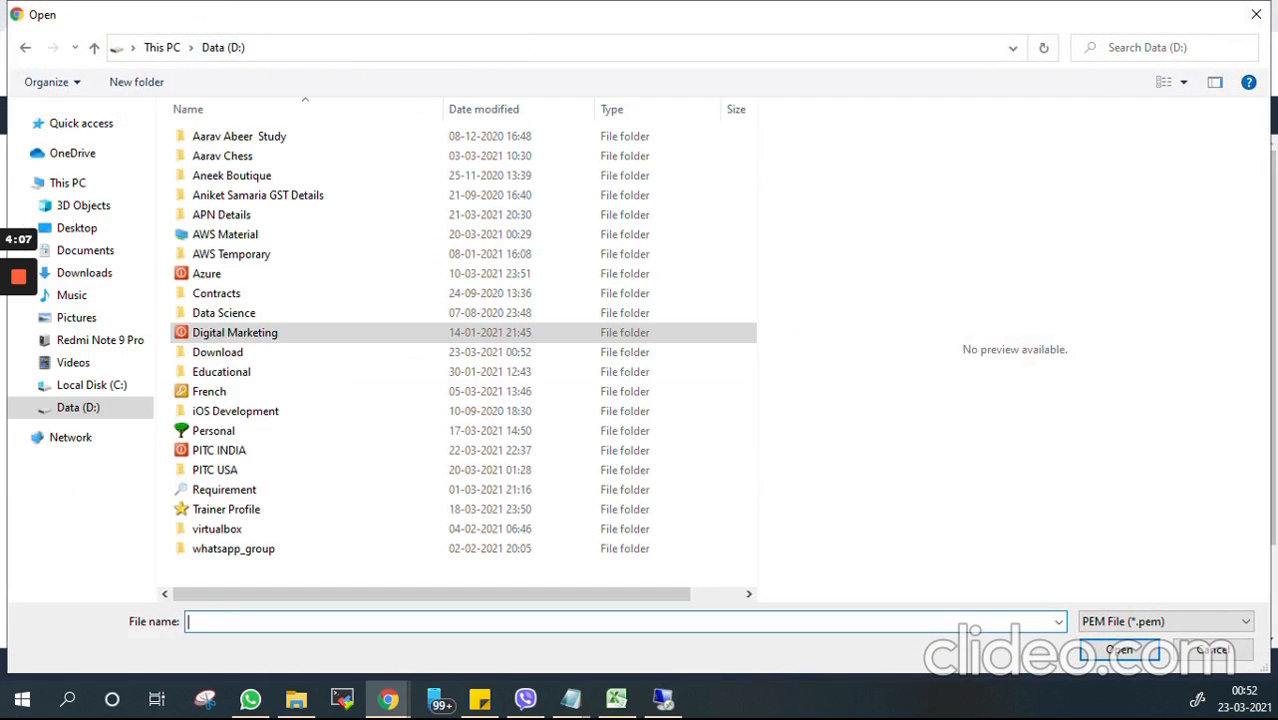
{"action": "double_click", "coordinate": [225, 234]}
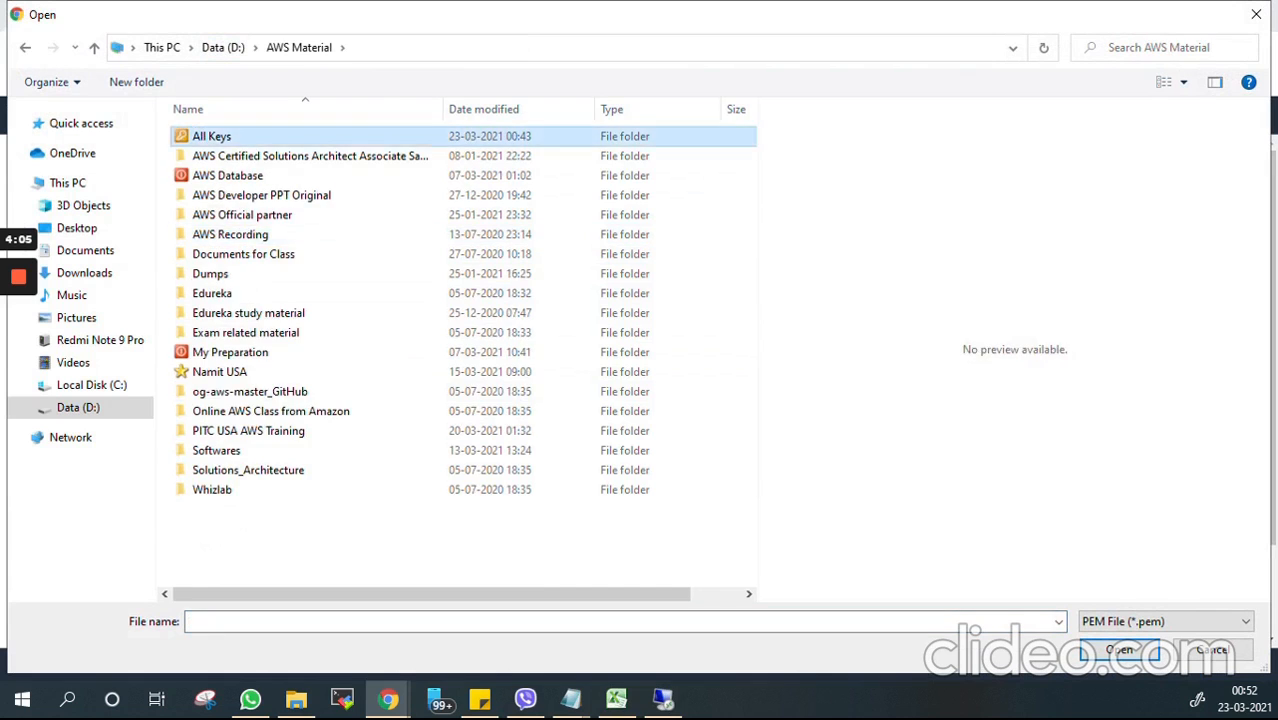
{"action": "double_click", "coordinate": [211, 136]}
{"action": "left_click", "coordinate": [232, 136]}
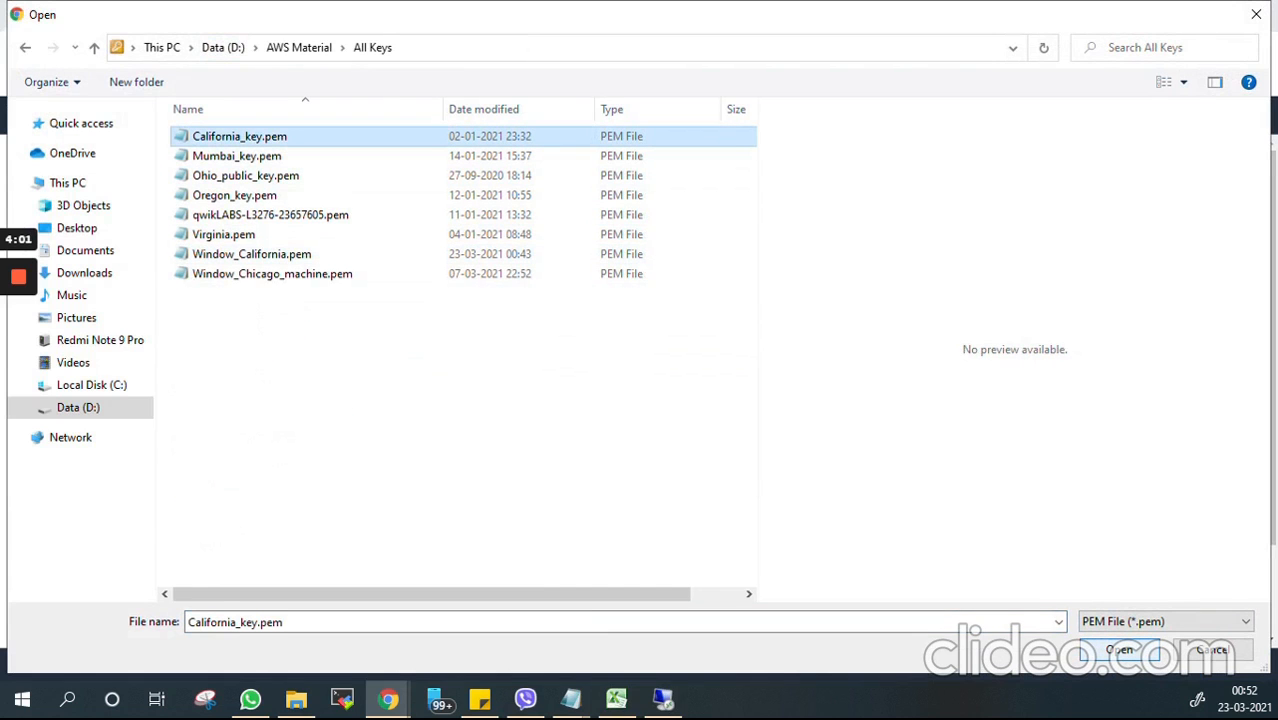
{"action": "left_click", "coordinate": [252, 254]}
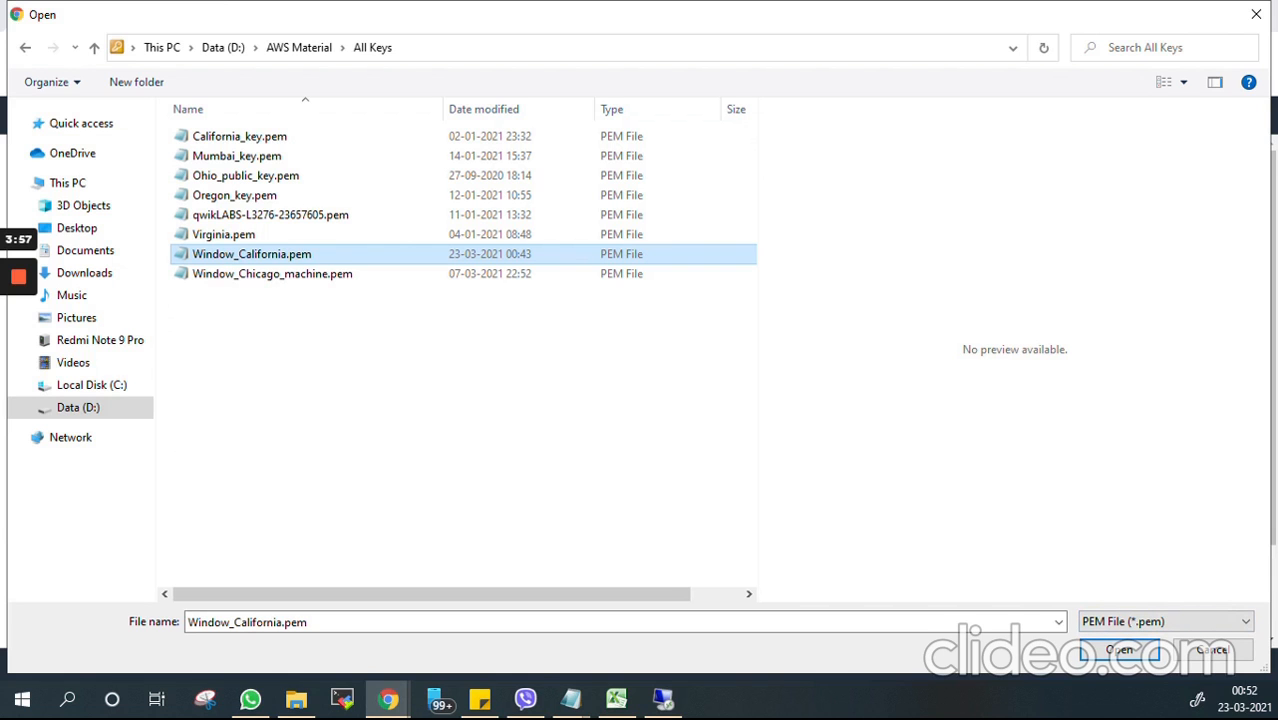
{"action": "left_click", "coordinate": [1119, 650]}
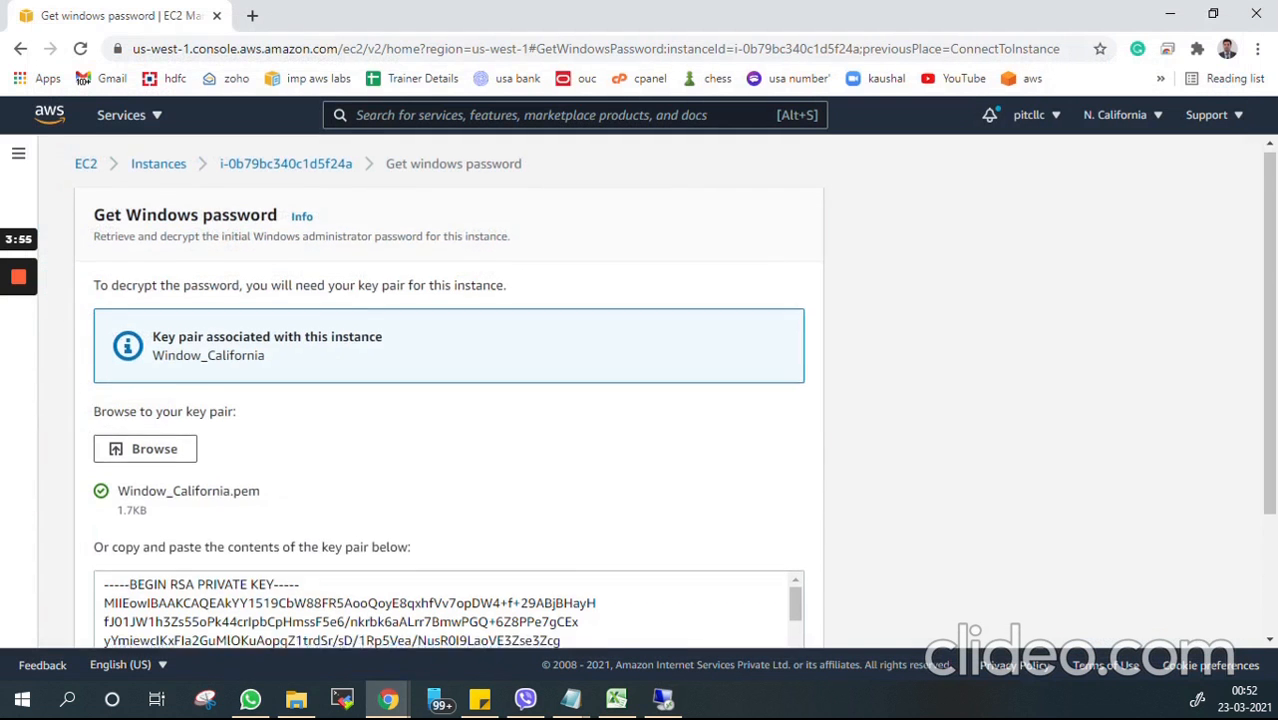
Decrypt the instance's Windows administrator password and copy it from the RDP client connection details
{"action": "scroll", "coordinate": [600, 490], "scroll_direction": "down", "scroll_amount": 3}
{"action": "left_click", "coordinate": [762, 615]}
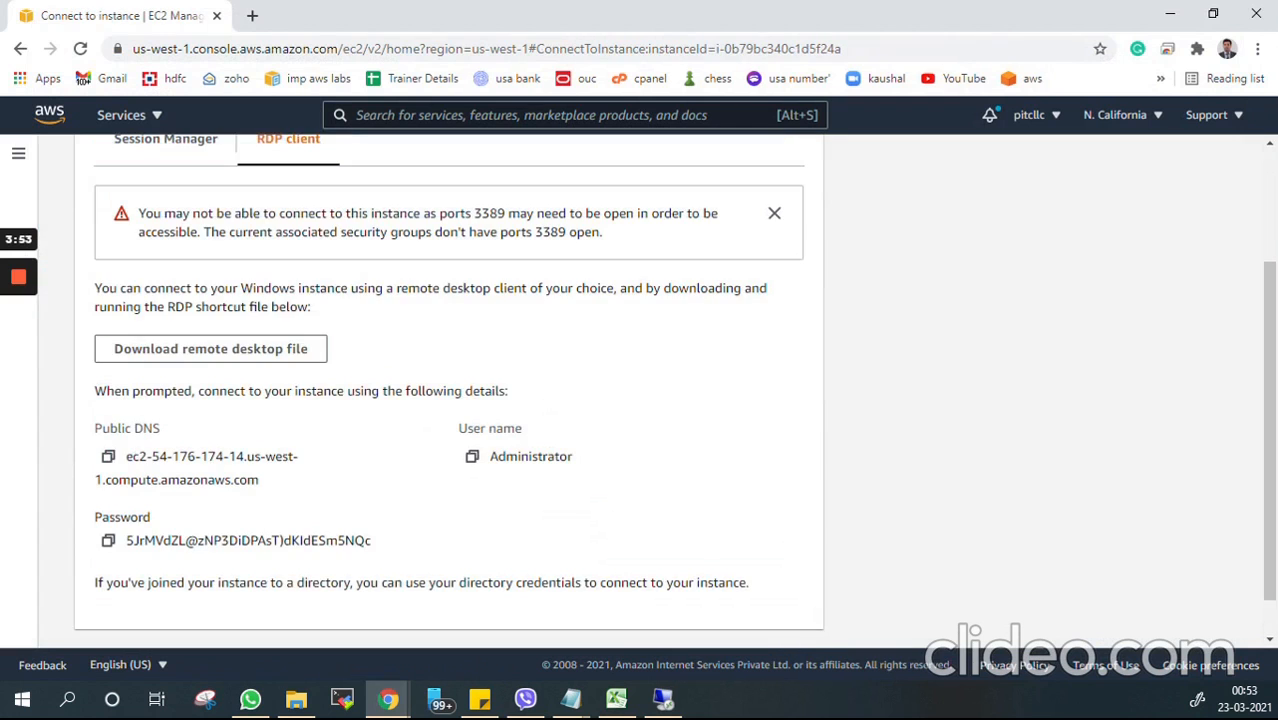
{"action": "left_click", "coordinate": [108, 494]}
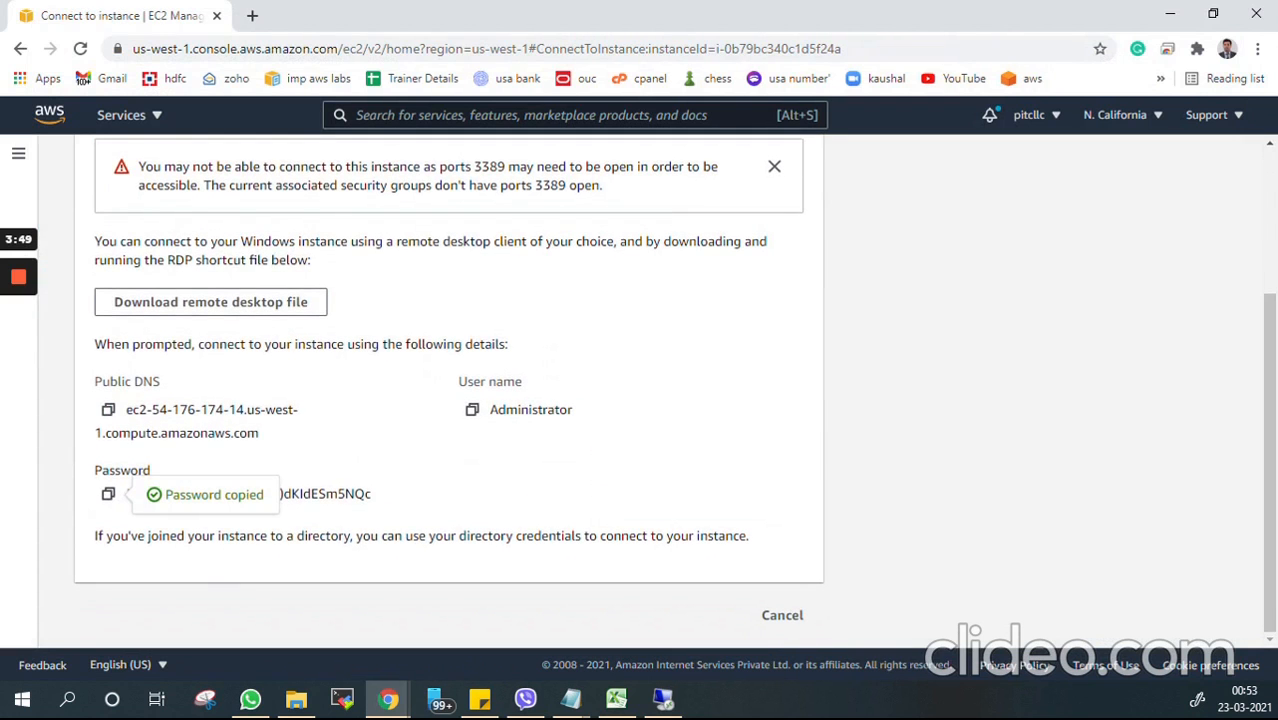
Paste the Administrator password into the waiting remote desktop credentials request, submit it and accept the unverified certificate to connect
{"action": "left_click", "coordinate": [663, 699]}
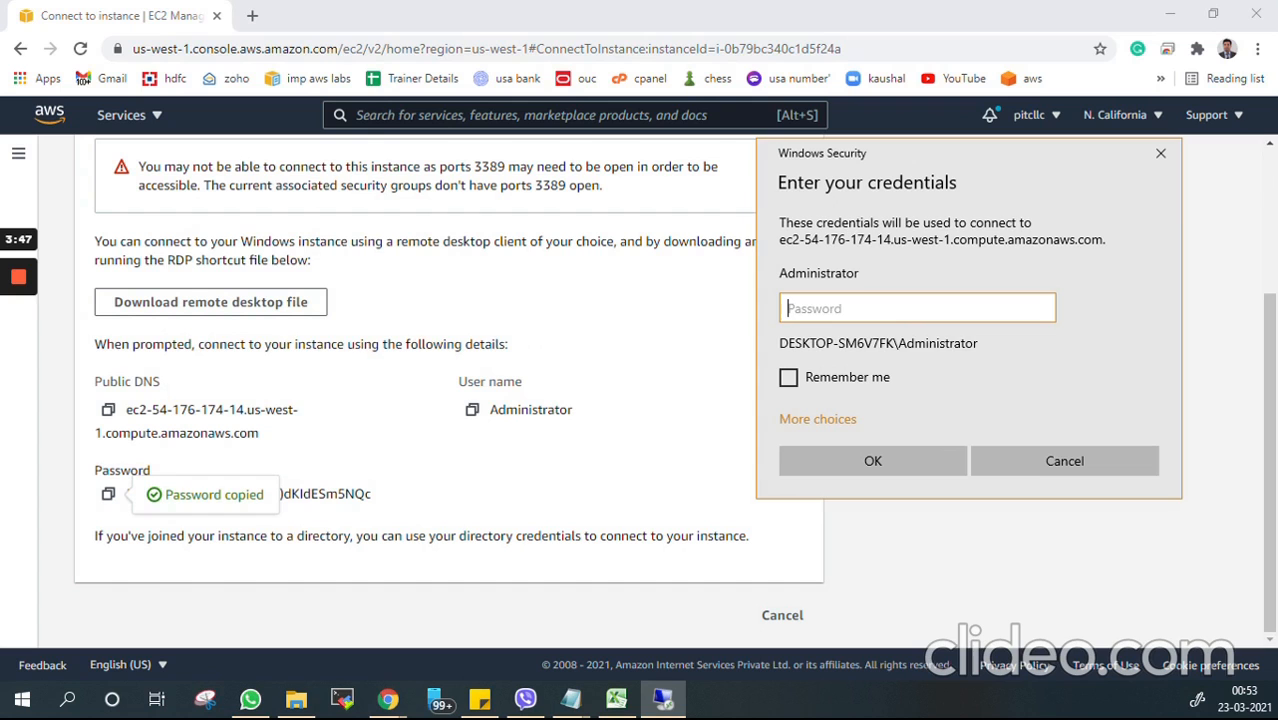
{"action": "right_click", "coordinate": [900, 309]}
{"action": "left_click", "coordinate": [950, 328]}
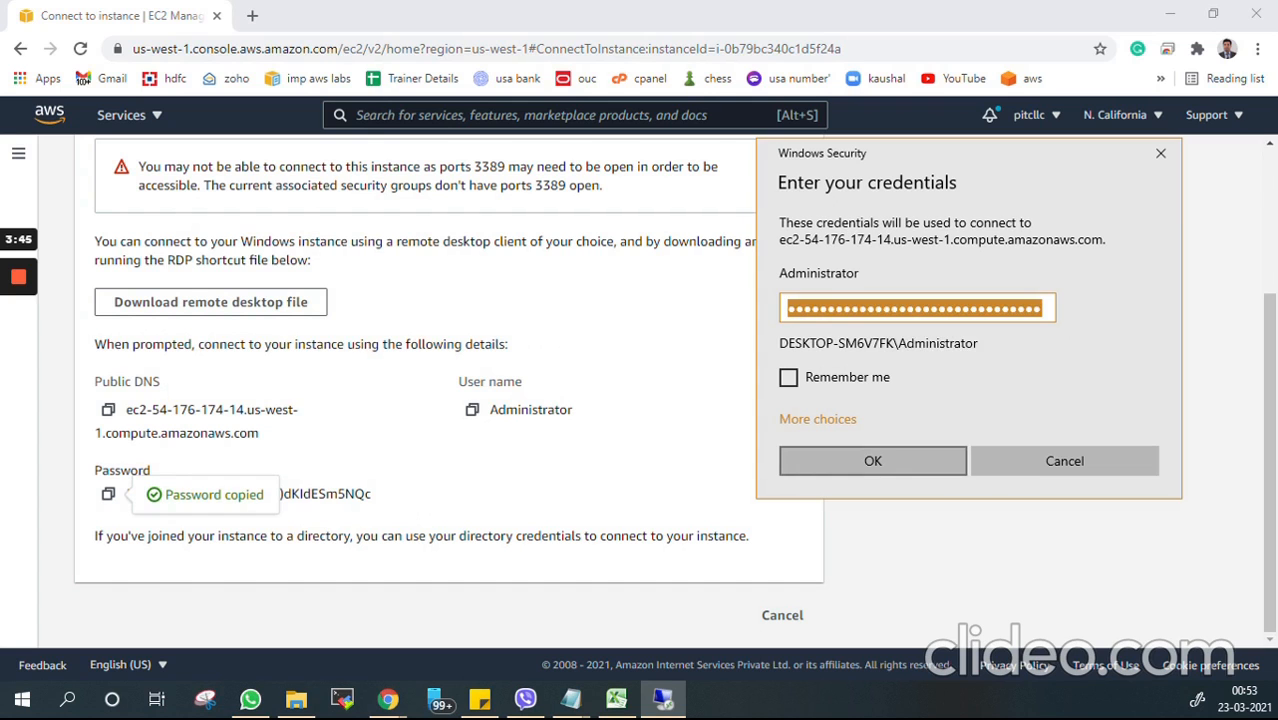
{"action": "key", "text": "Return"}
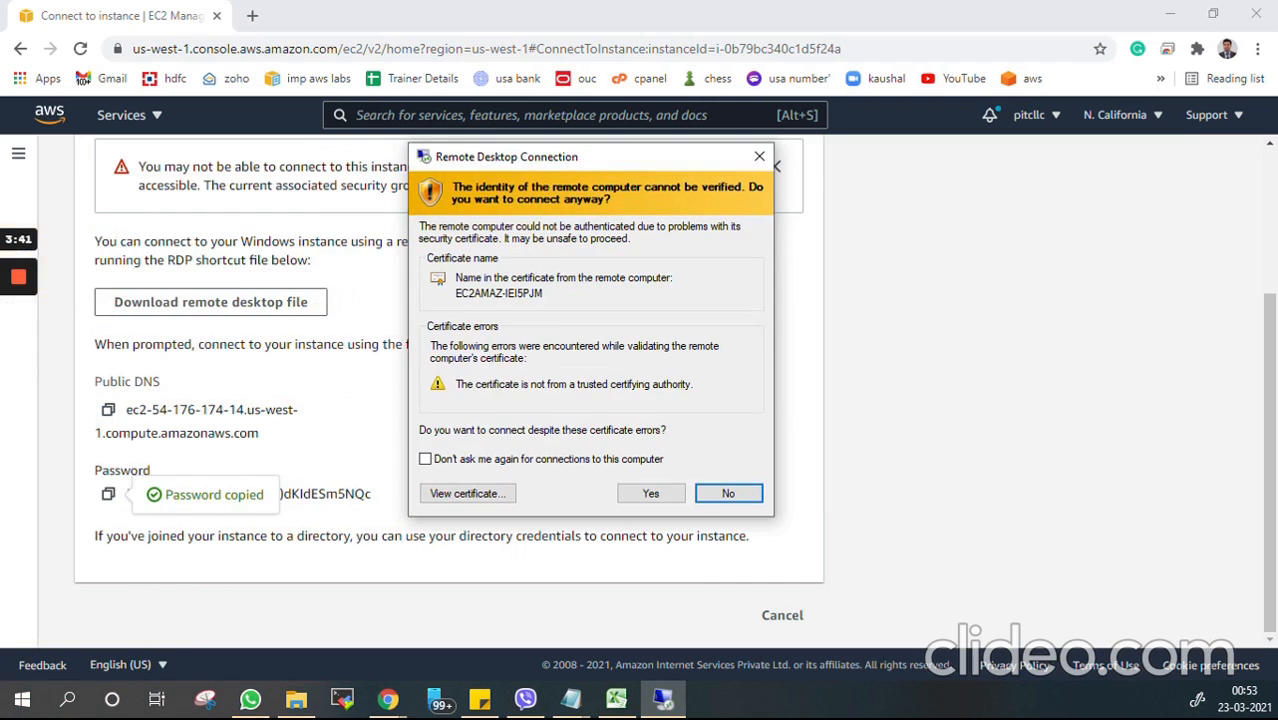
{"action": "left_click", "coordinate": [654, 492]}
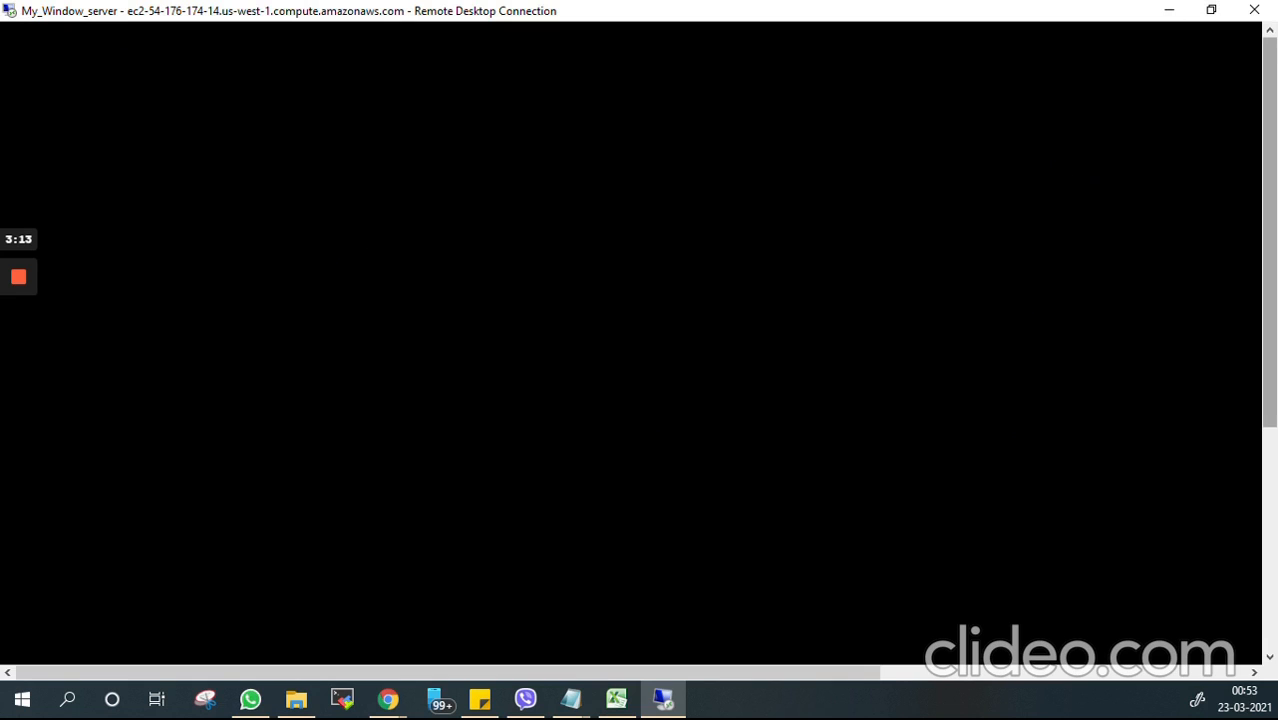
Display the My_Window_server remote session in full screen and decline making the PC discoverable on Network 2
{"action": "left_click_drag", "start_coordinate": [1269, 240], "coordinate": [1269, 465]}
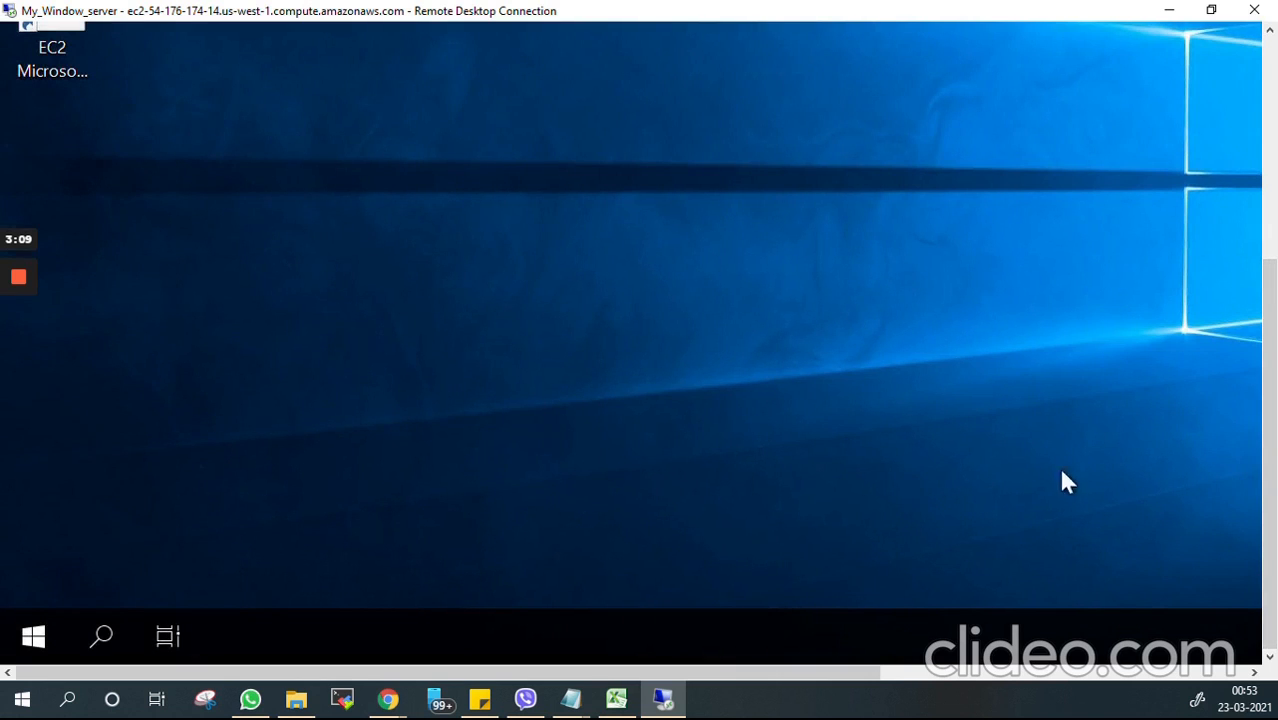
{"action": "left_click", "coordinate": [1211, 10]}
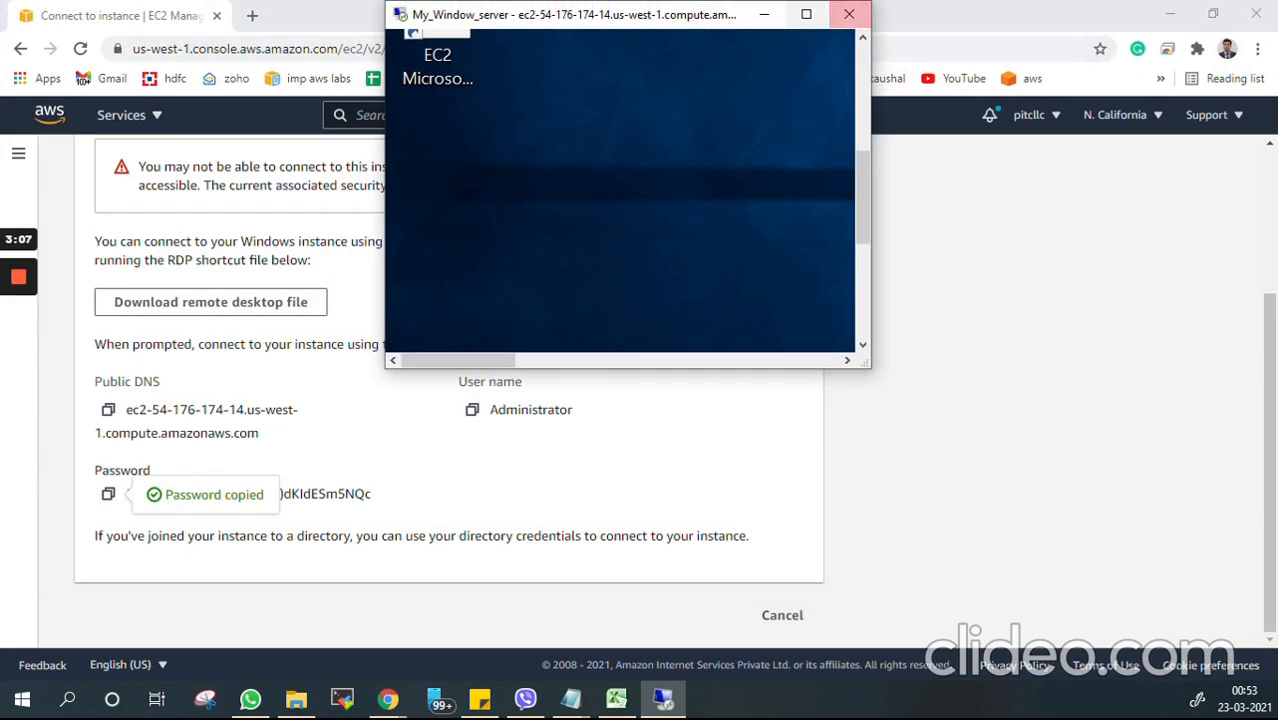
{"action": "left_click", "coordinate": [807, 11]}
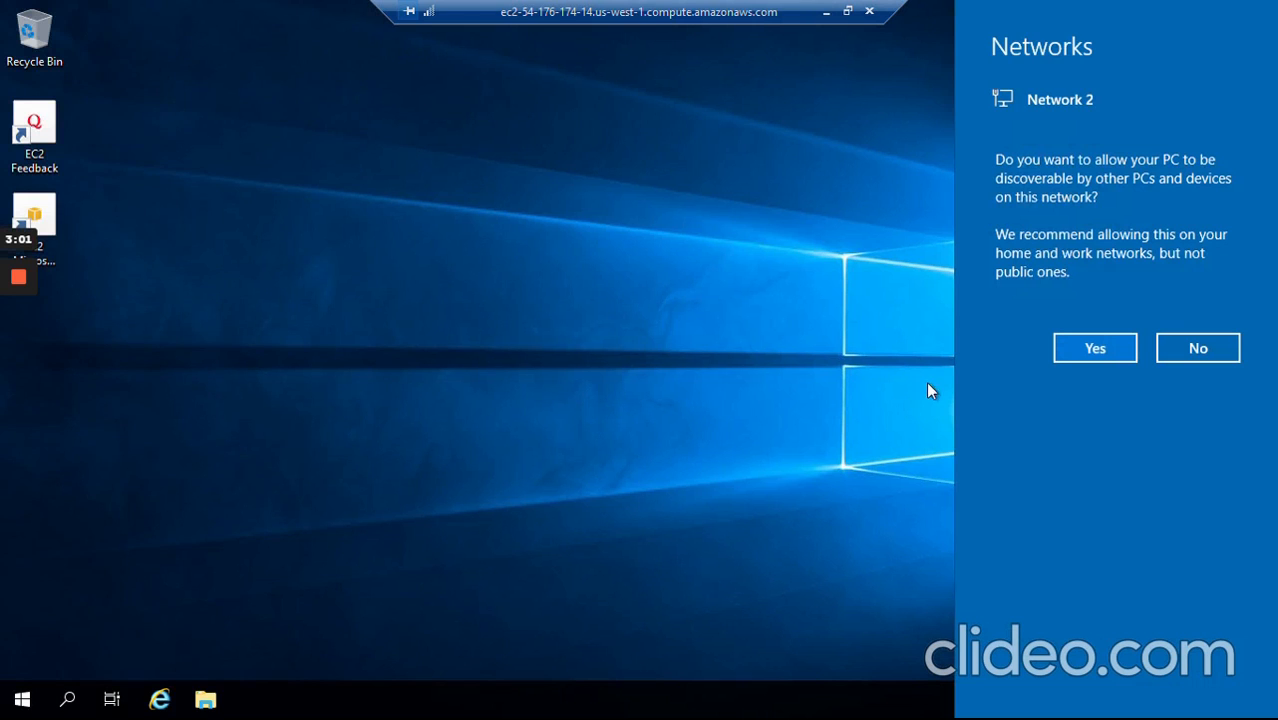
{"action": "left_click", "coordinate": [1219, 347]}
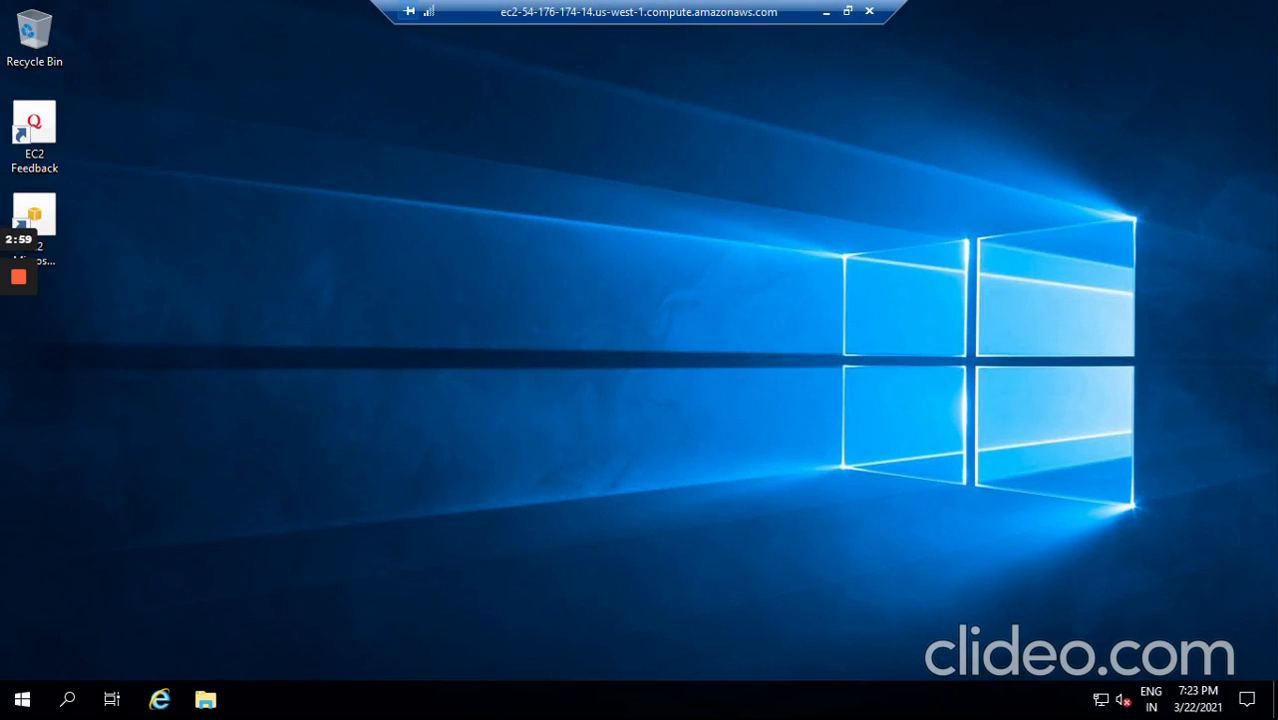
Disconnect the remote session and open the Remote Desktop Connection app on the local computer
{"action": "left_click", "coordinate": [870, 11]}
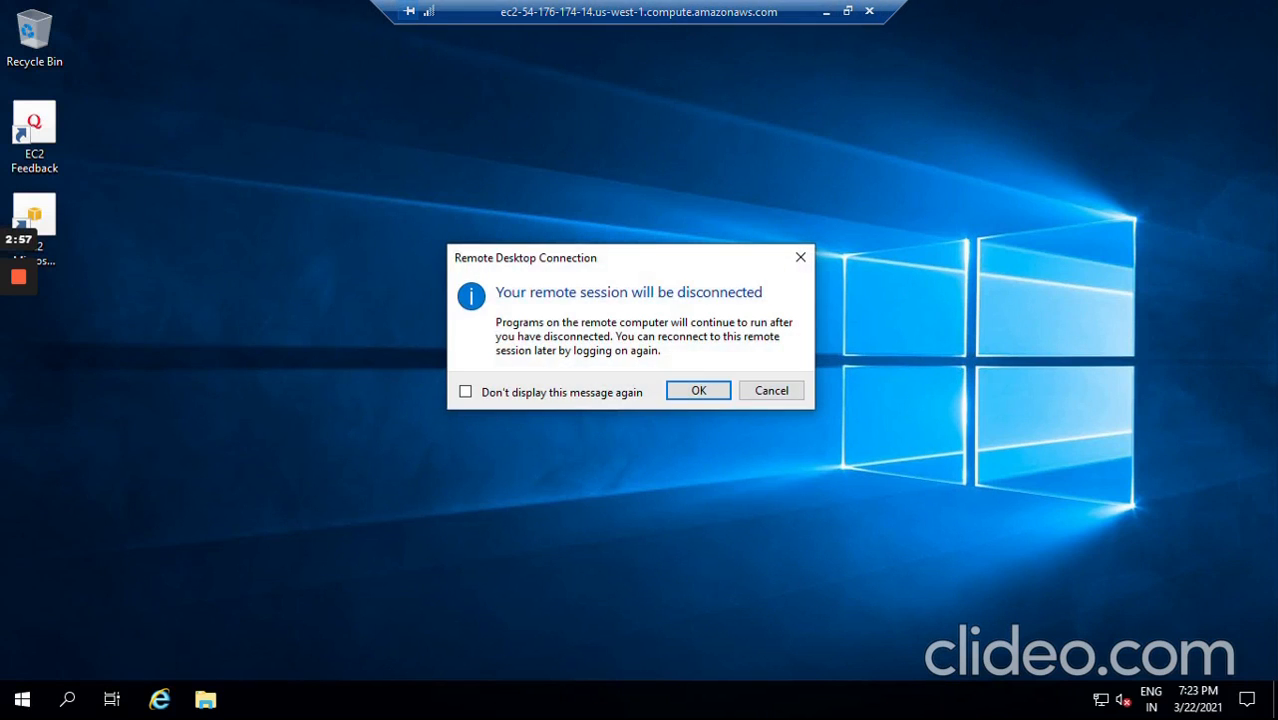
{"action": "left_click", "coordinate": [685, 388]}
{"action": "left_click", "coordinate": [67, 698]}
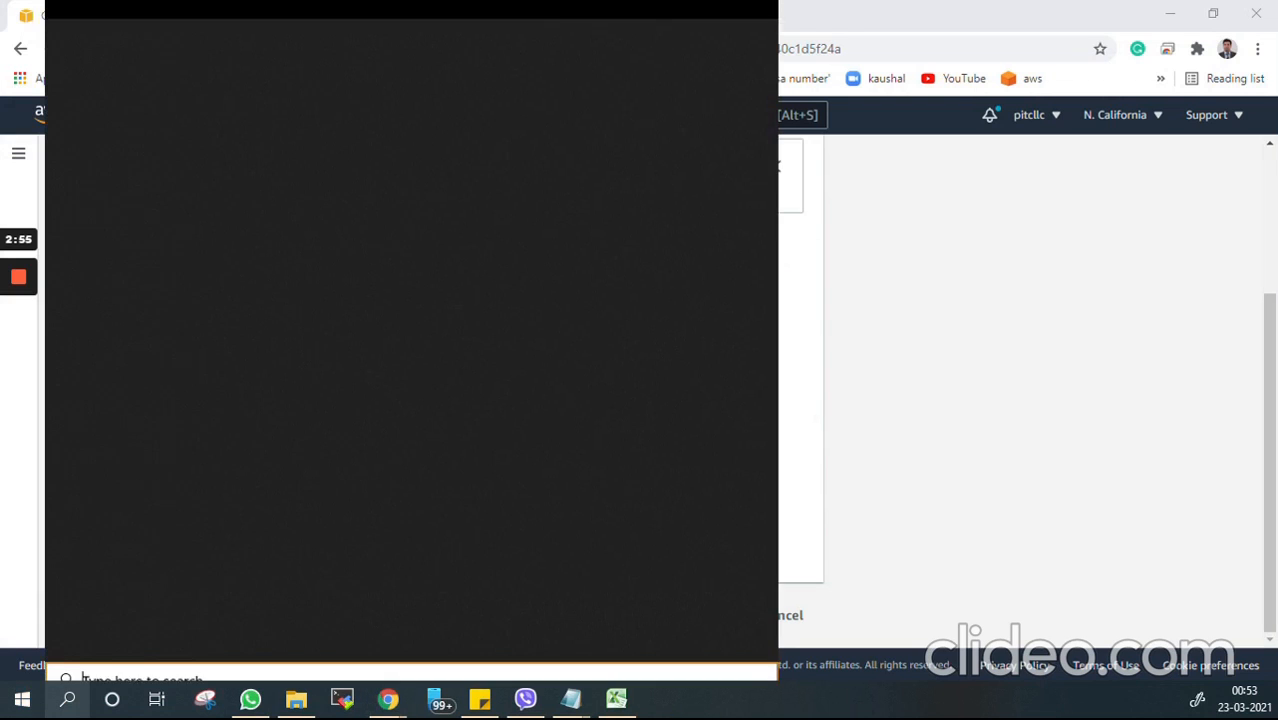
{"action": "type", "text": "rem"}
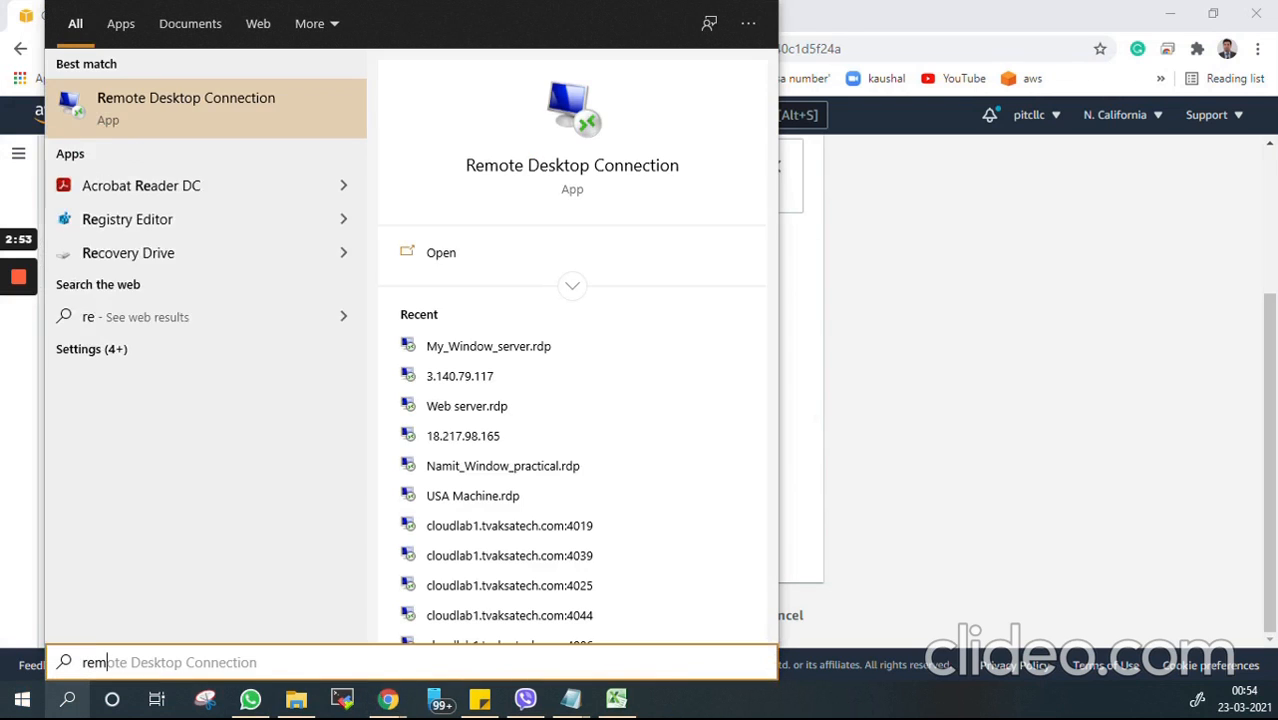
{"action": "left_click", "coordinate": [440, 253]}
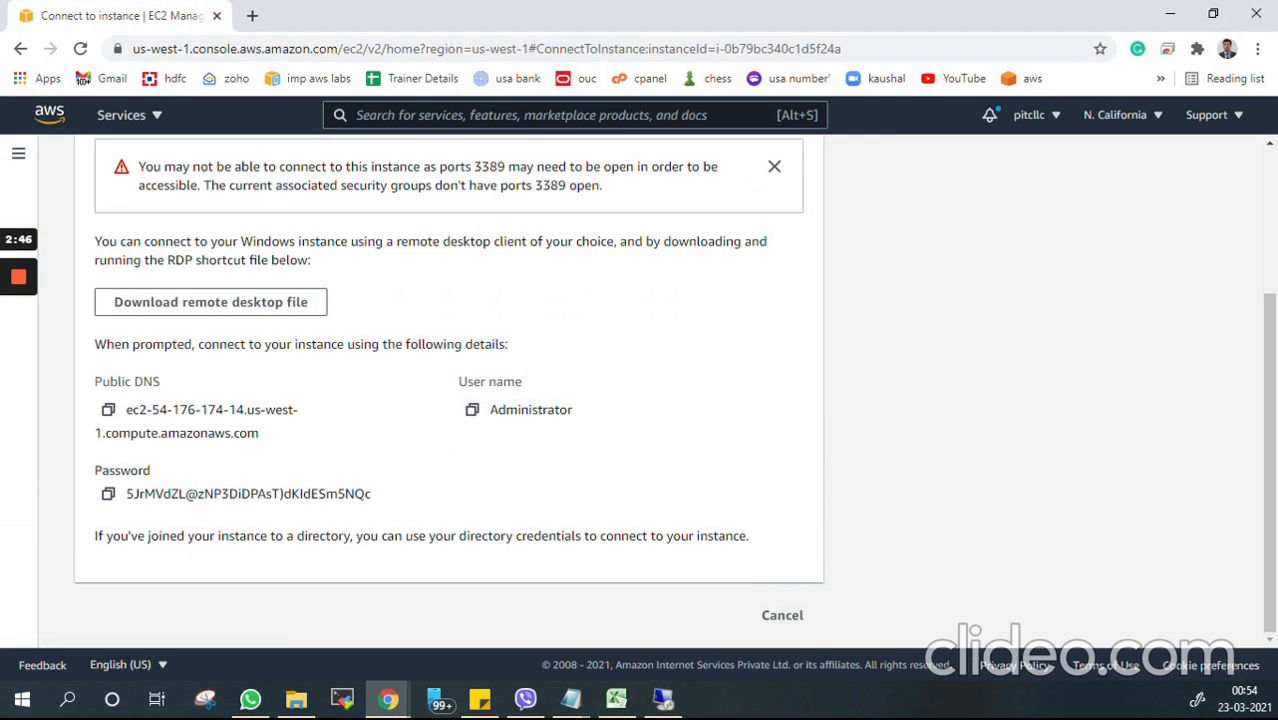
Return to the EC2 instances list in the browser, expand the details of My_Window_server and copy its public IPv4 address
{"action": "scroll", "coordinate": [448, 400], "scroll_direction": "up", "scroll_amount": 2}
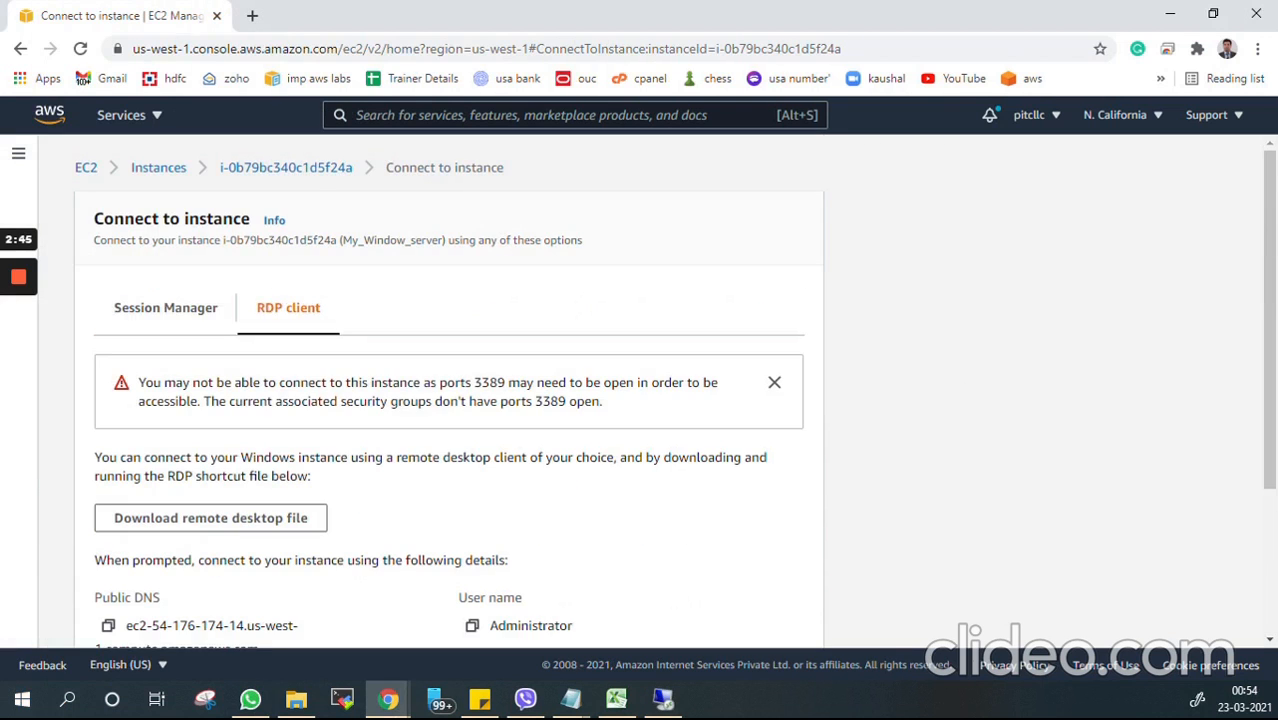
{"action": "left_click", "coordinate": [158, 168]}
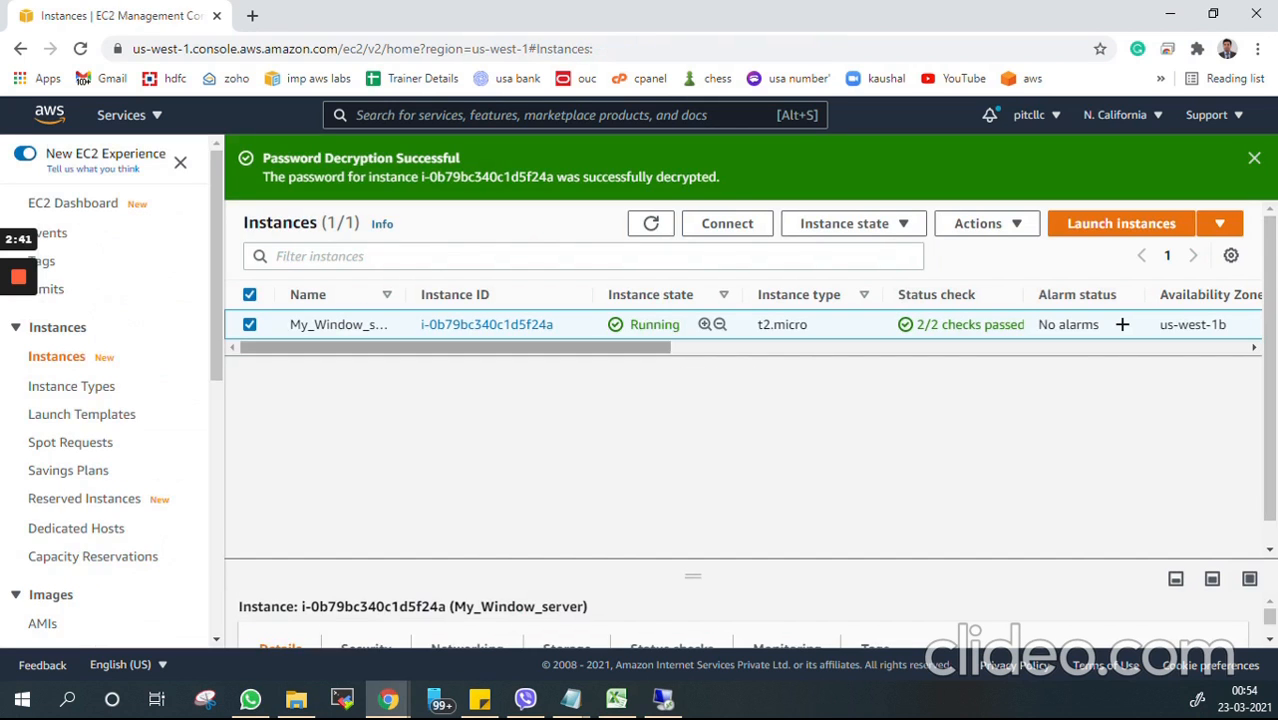
{"action": "left_click", "coordinate": [1249, 579]}
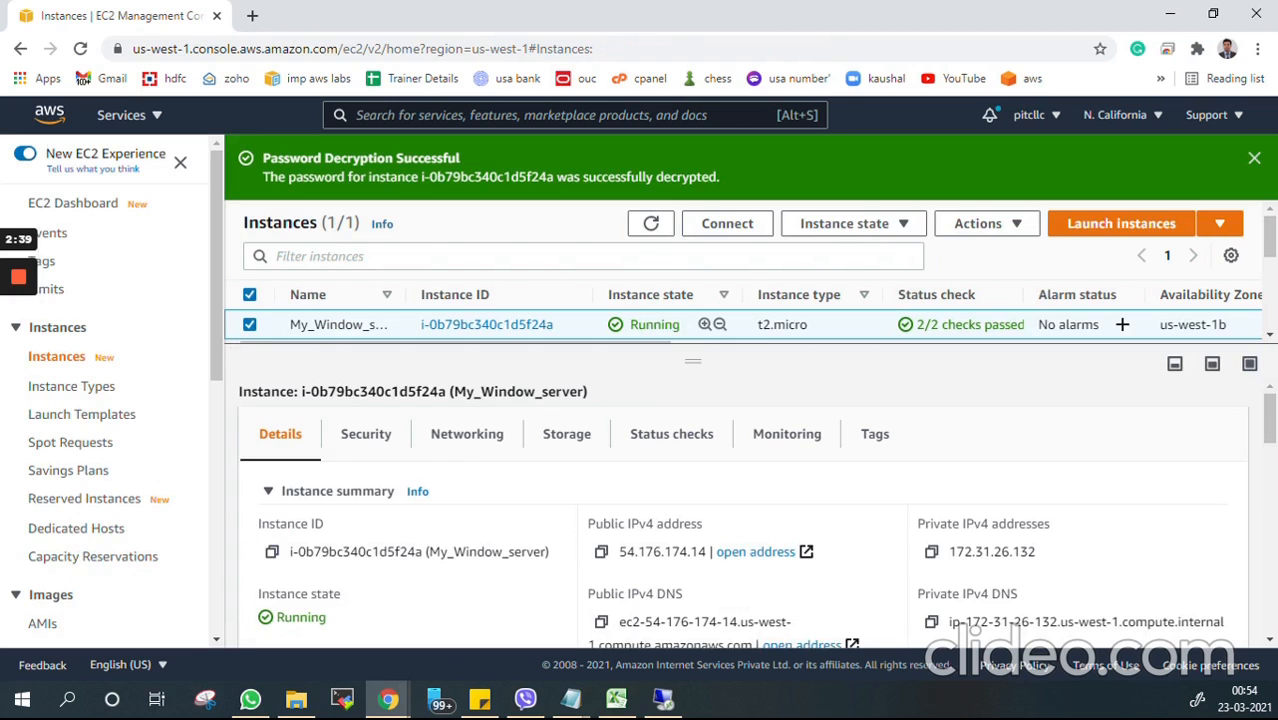
{"action": "left_click", "coordinate": [601, 553]}
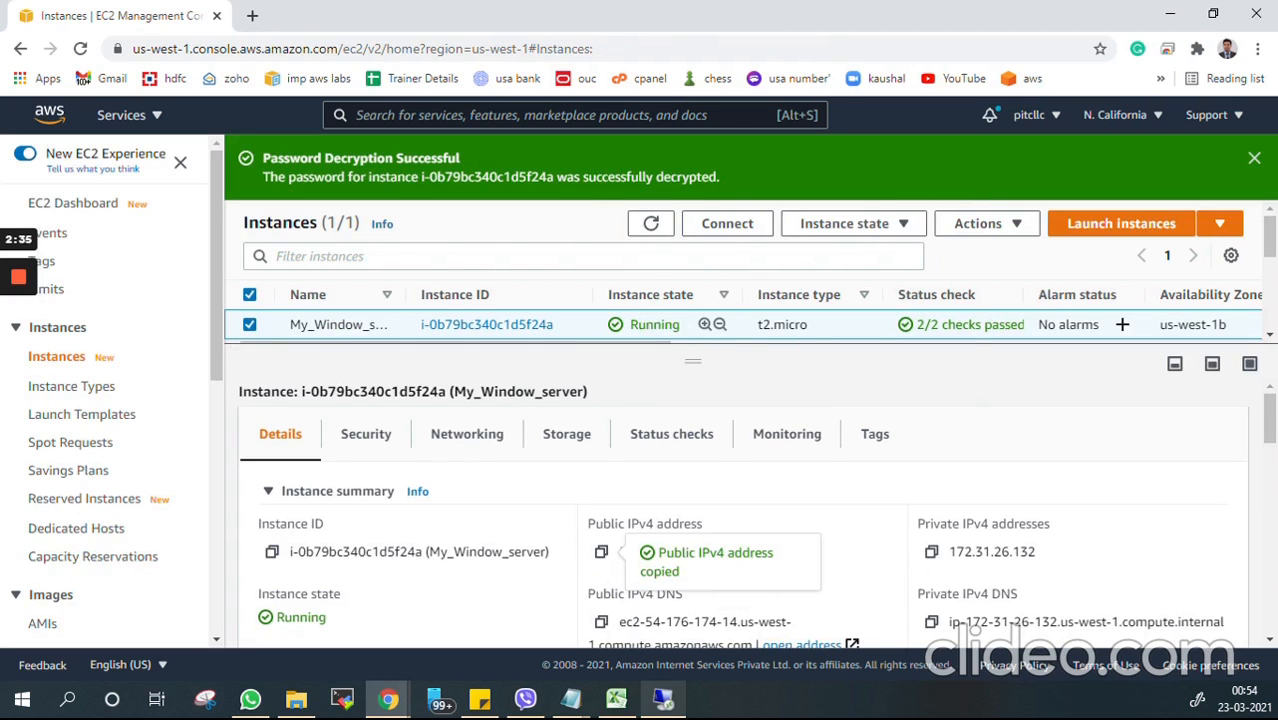
Switch to Remote Desktop Connection, set the computer to the copied address 54.176.174.14 and start connecting
{"action": "left_click", "coordinate": [663, 699]}
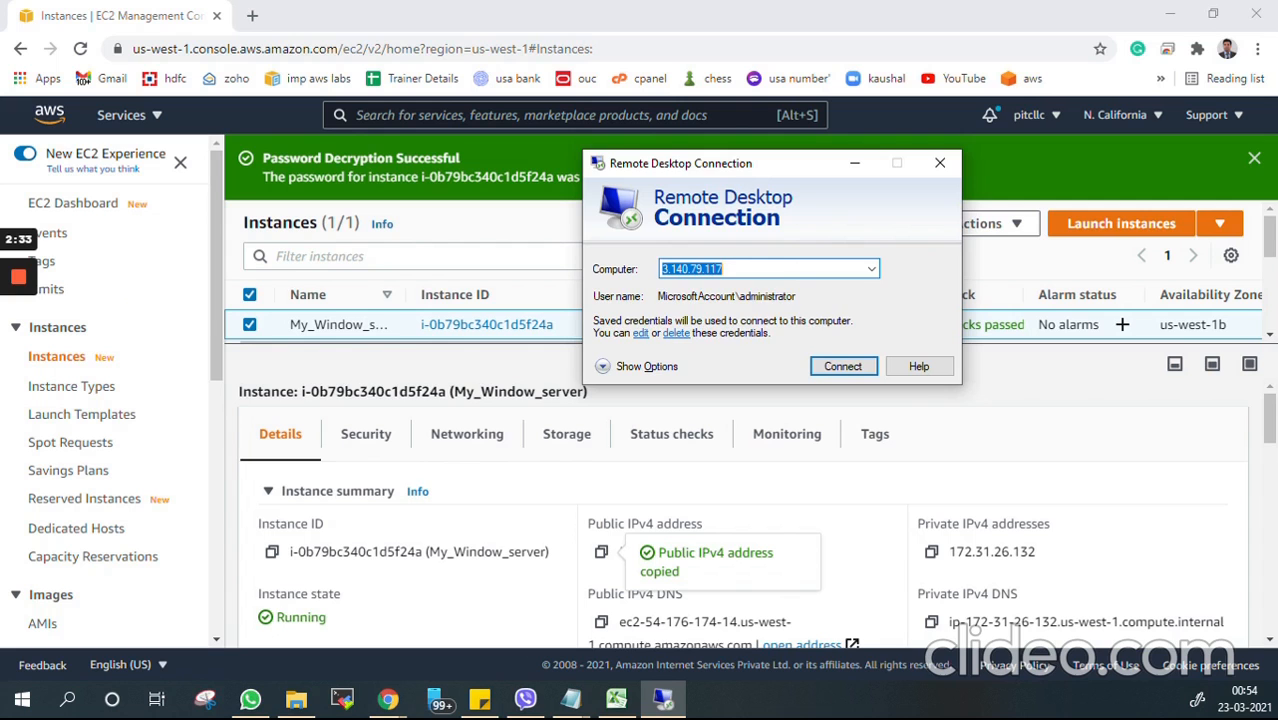
{"action": "key", "text": "ctrl+v"}
{"action": "left_click", "coordinate": [843, 366]}
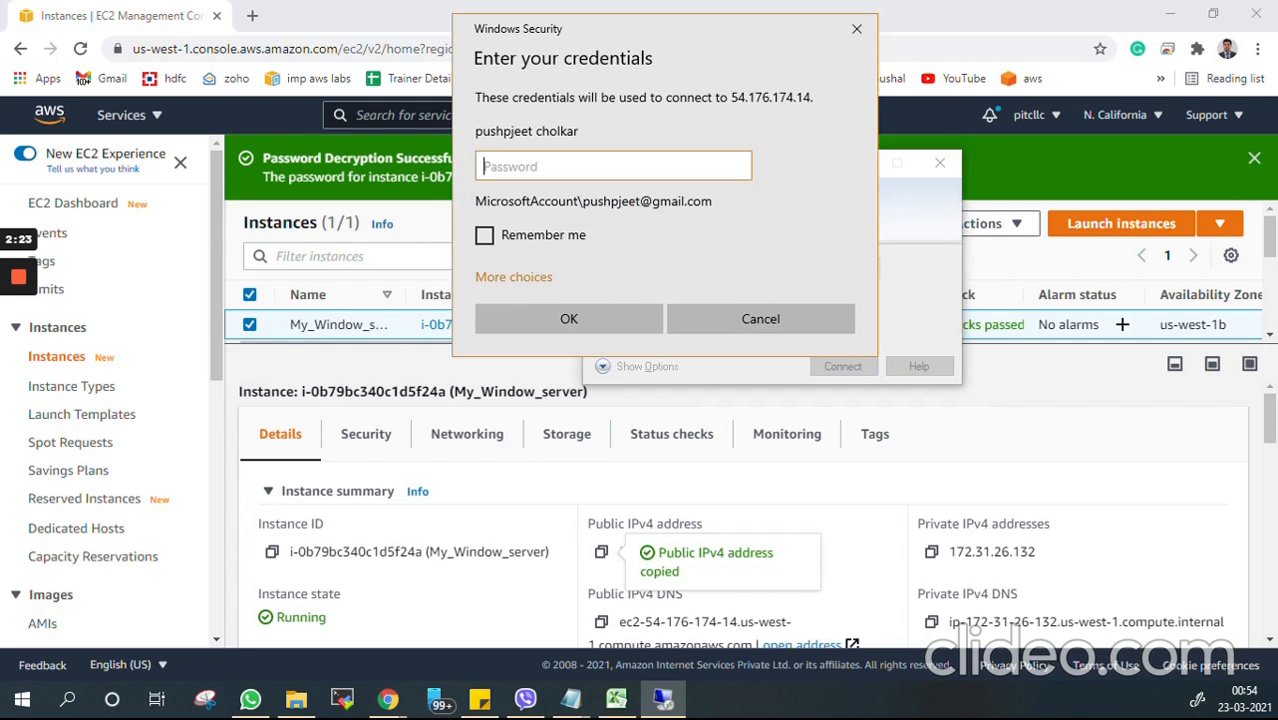
Choose a different account for the remote connection's credentials and enter administrator as the user name
{"action": "left_click", "coordinate": [514, 277]}
{"action": "left_click", "coordinate": [605, 372]}
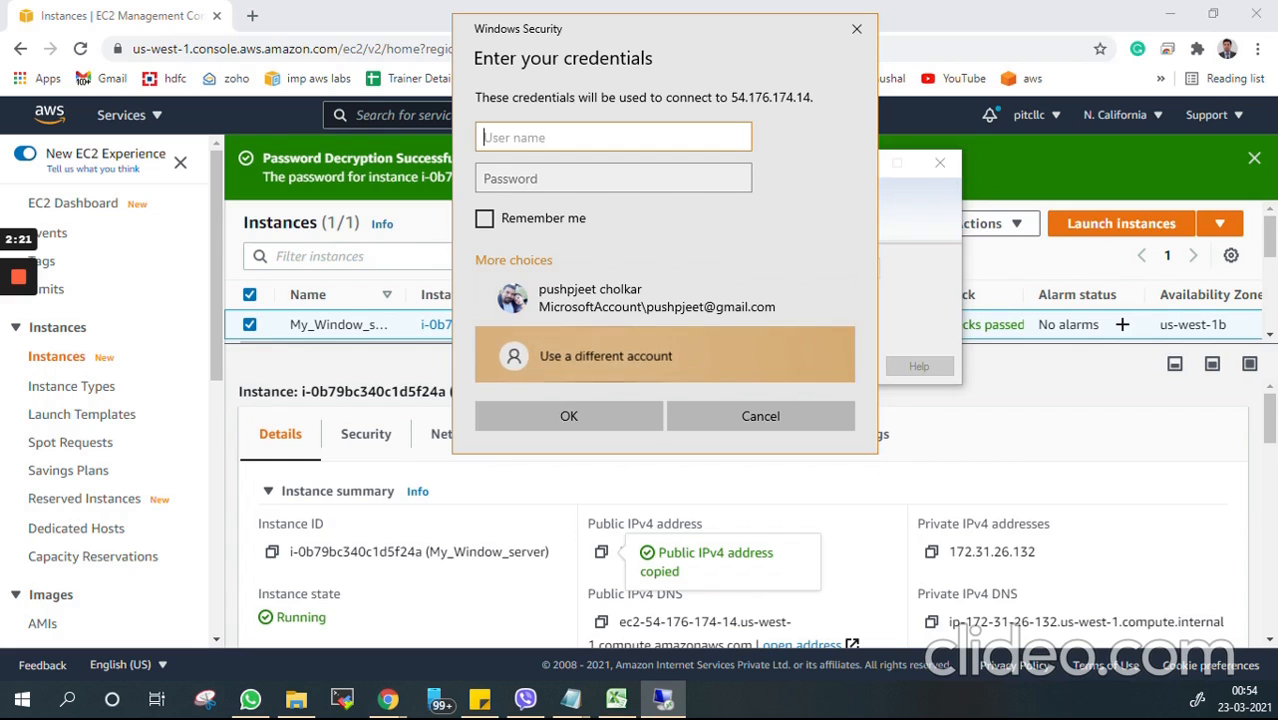
{"action": "type", "text": "a"}
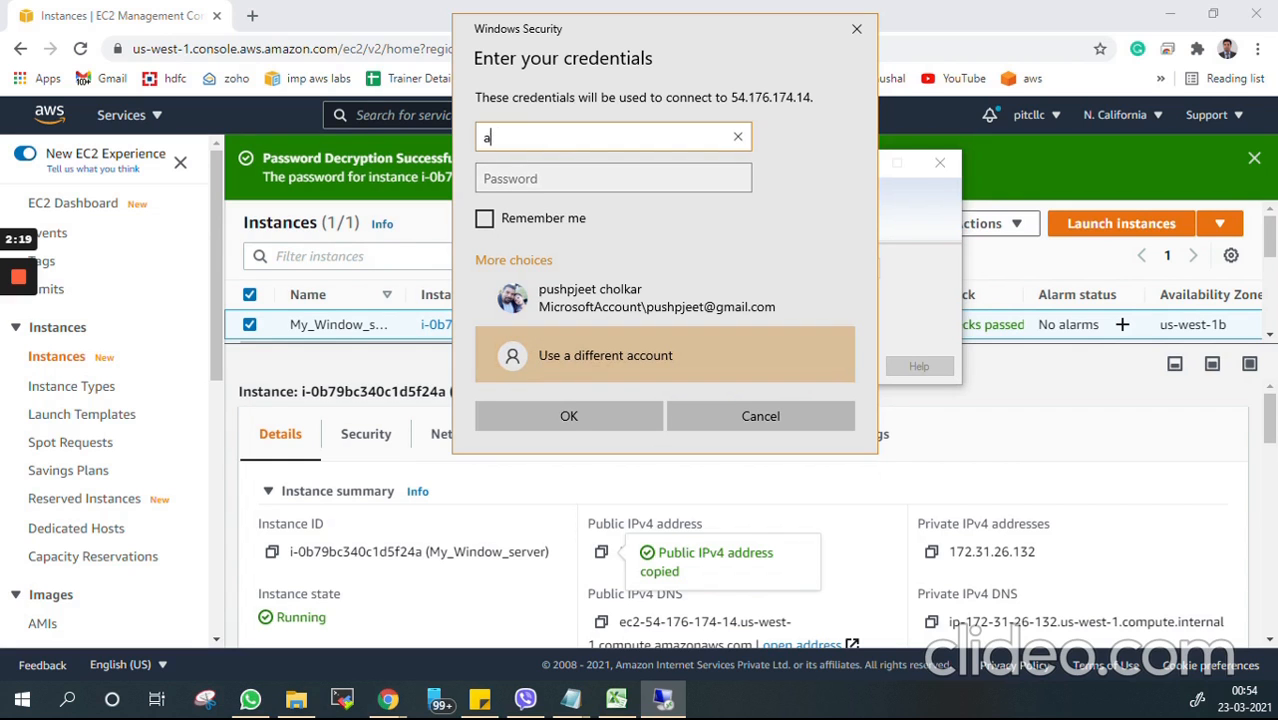
{"action": "type", "text": "dministrator"}
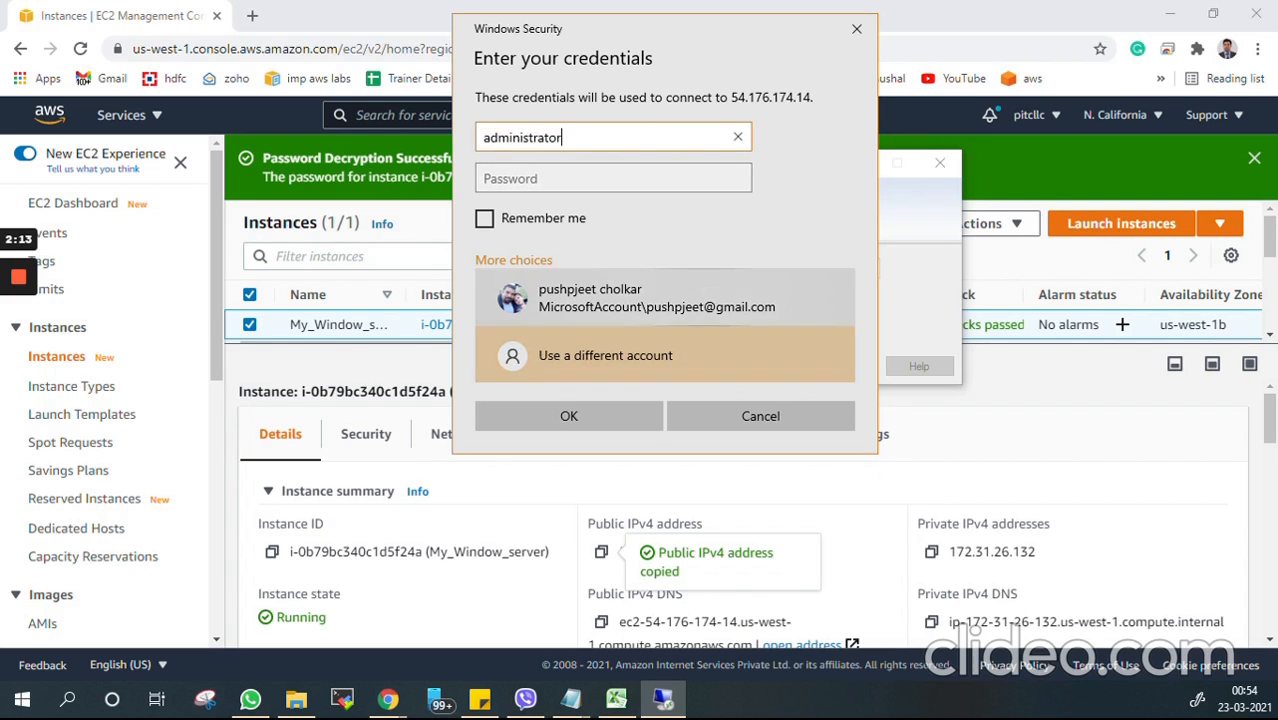
Return to the EC2 console in the browser, open the RDP client connection details for My_Window_server and request its Windows password
{"action": "left_click", "coordinate": [740, 510]}
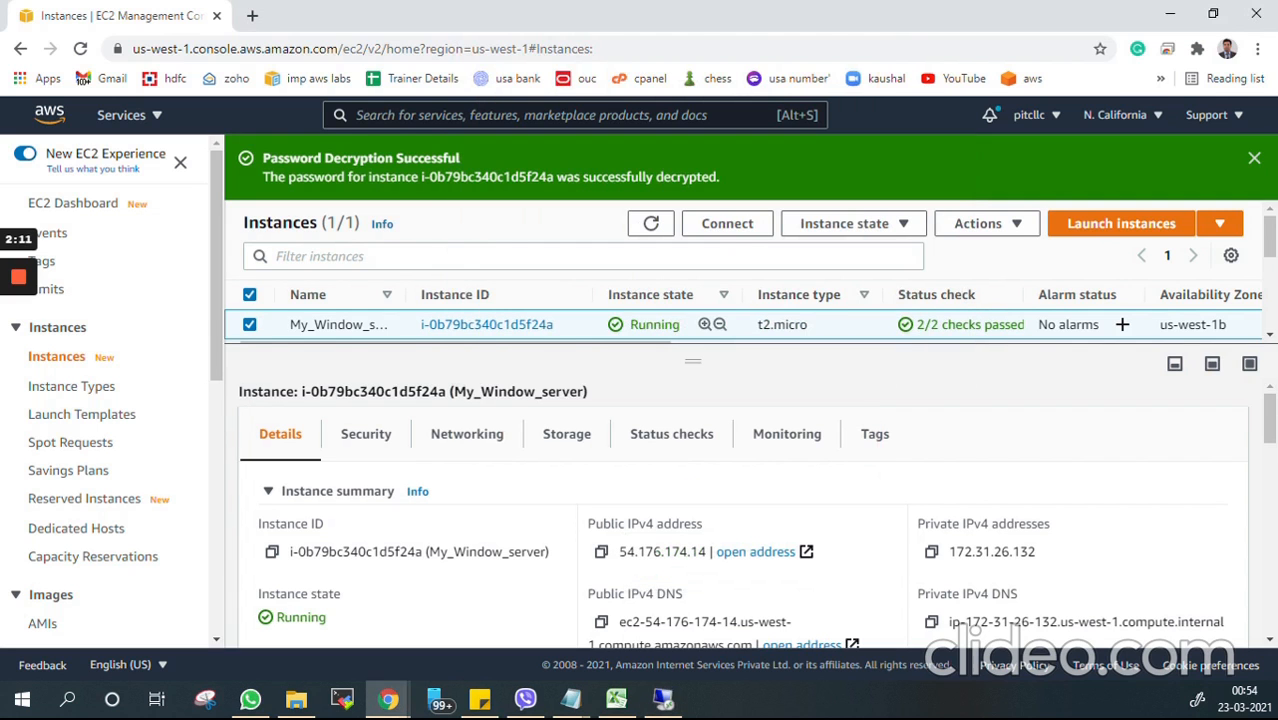
{"action": "left_click", "coordinate": [740, 226]}
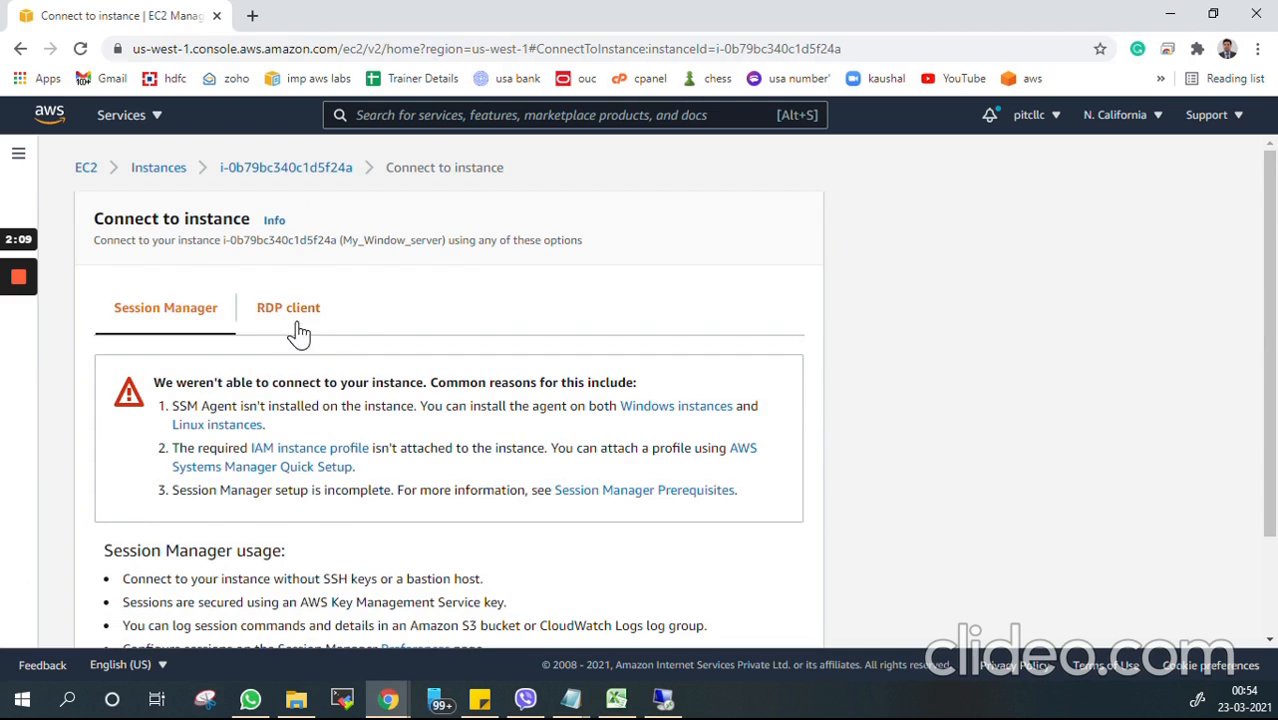
{"action": "scroll", "coordinate": [300, 334], "scroll_direction": "down", "scroll_amount": 2}
{"action": "left_click", "coordinate": [280, 183]}
{"action": "scroll", "coordinate": [280, 183], "scroll_direction": "down", "scroll_amount": 1}
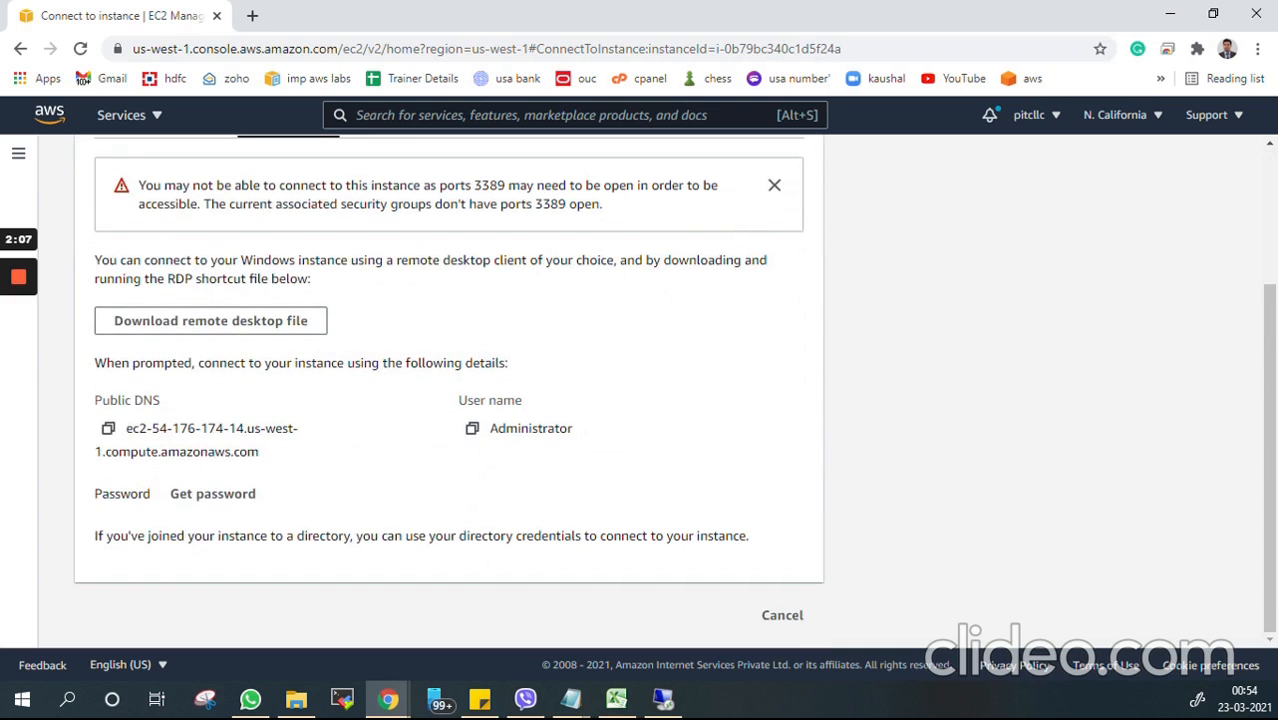
{"action": "left_click", "coordinate": [199, 498]}
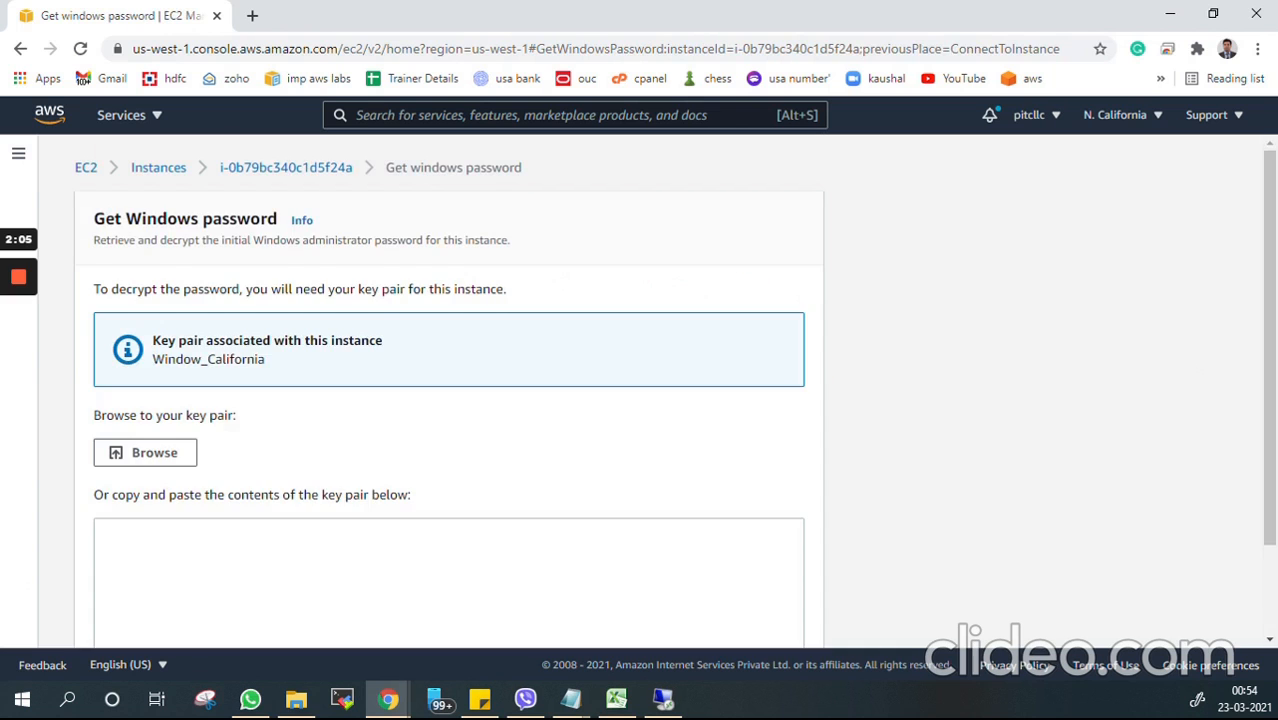
Load the key pair file Window_California.pem, decrypt the Windows administrator password and copy it
{"action": "scroll", "coordinate": [450, 400], "scroll_direction": "down", "scroll_amount": 1}
{"action": "left_click", "coordinate": [145, 340]}
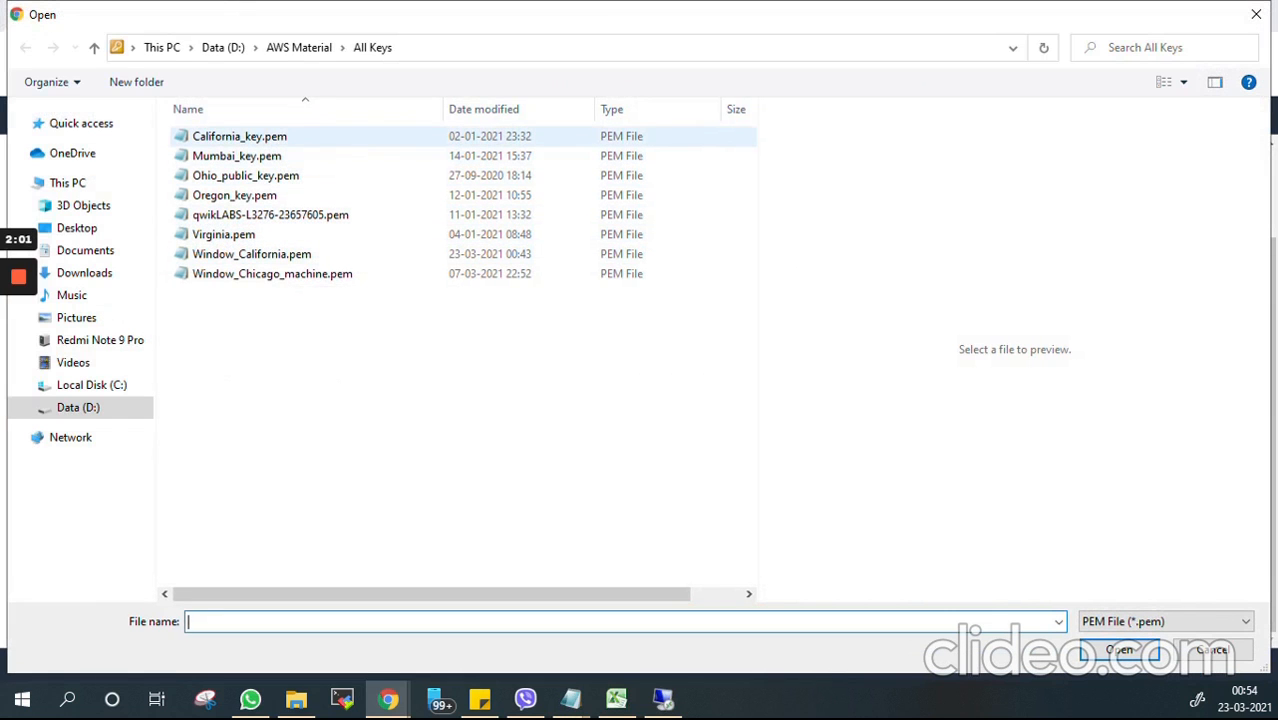
{"action": "left_click", "coordinate": [240, 136]}
{"action": "left_click", "coordinate": [252, 254]}
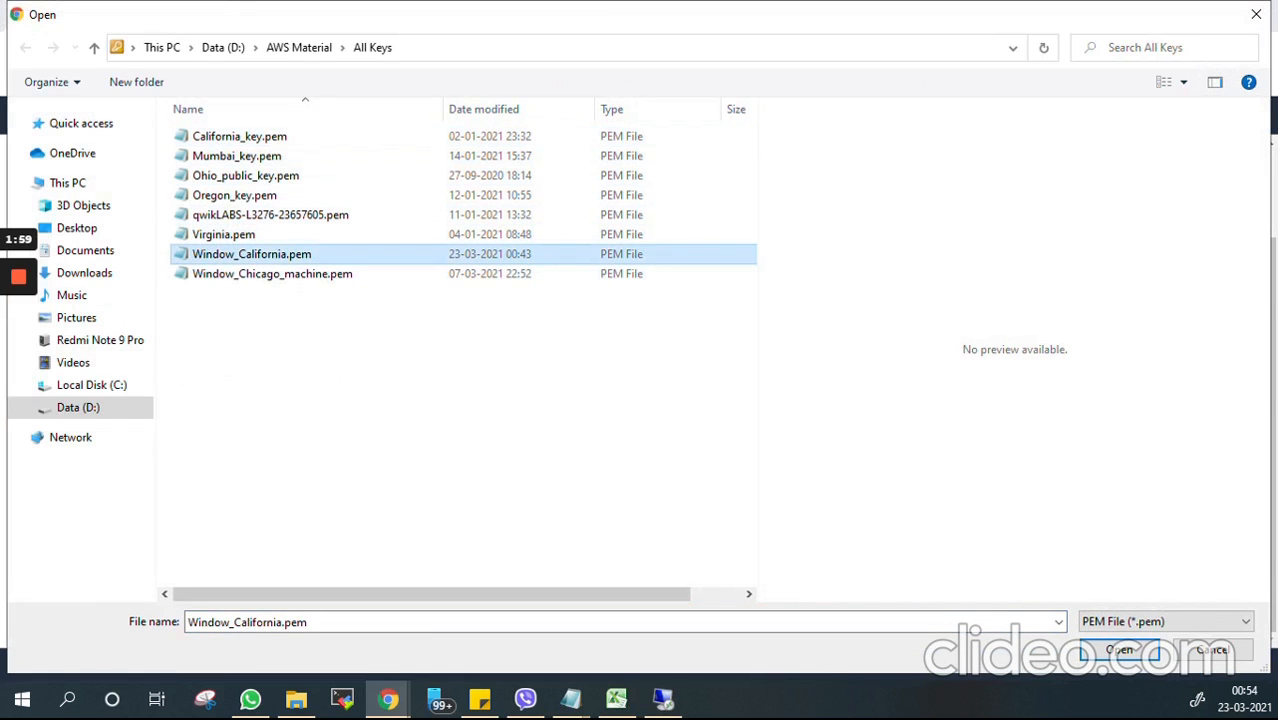
{"action": "key", "text": "Return"}
{"action": "scroll", "coordinate": [450, 480], "scroll_direction": "down", "scroll_amount": 5}
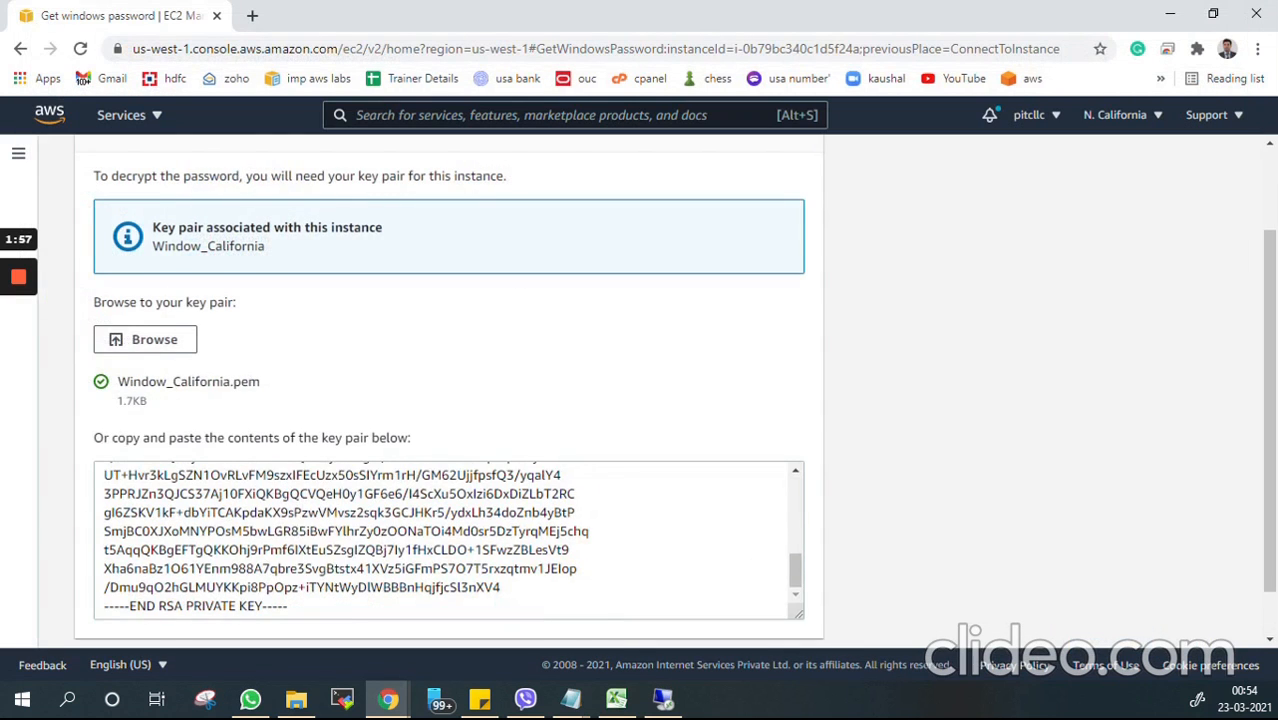
{"action": "left_click", "coordinate": [812, 616]}
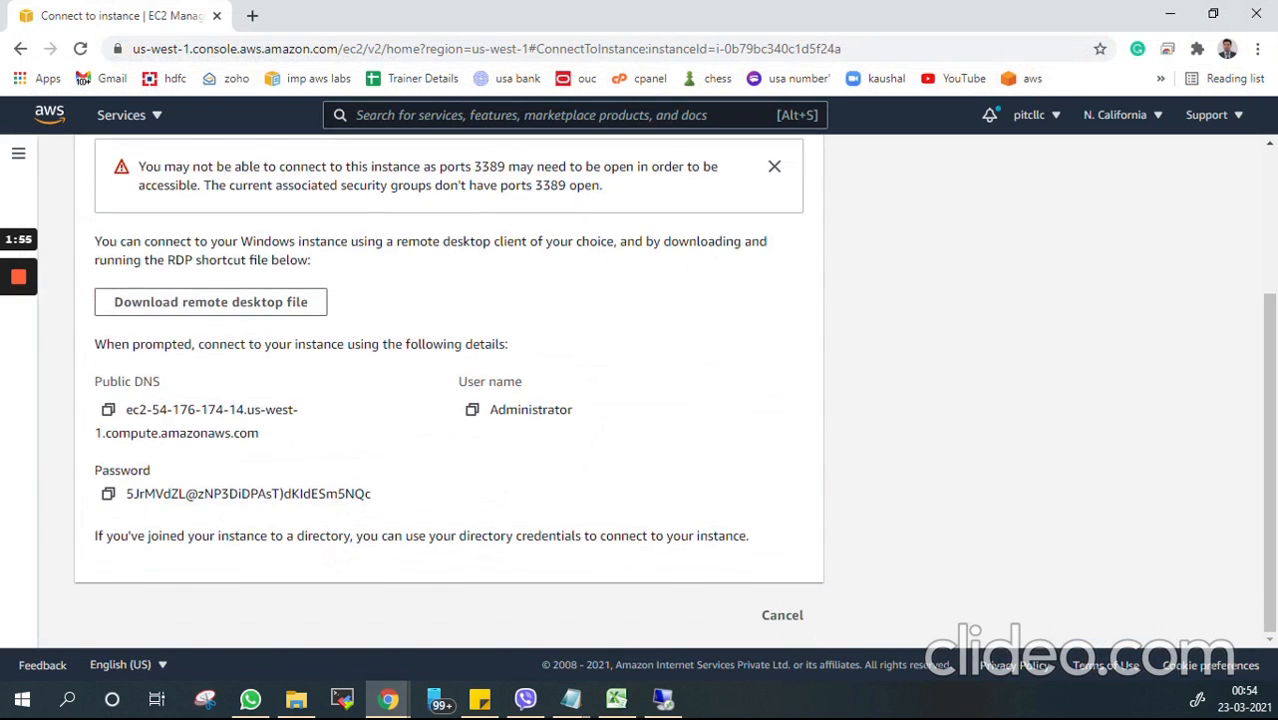
{"action": "left_click", "coordinate": [108, 494]}
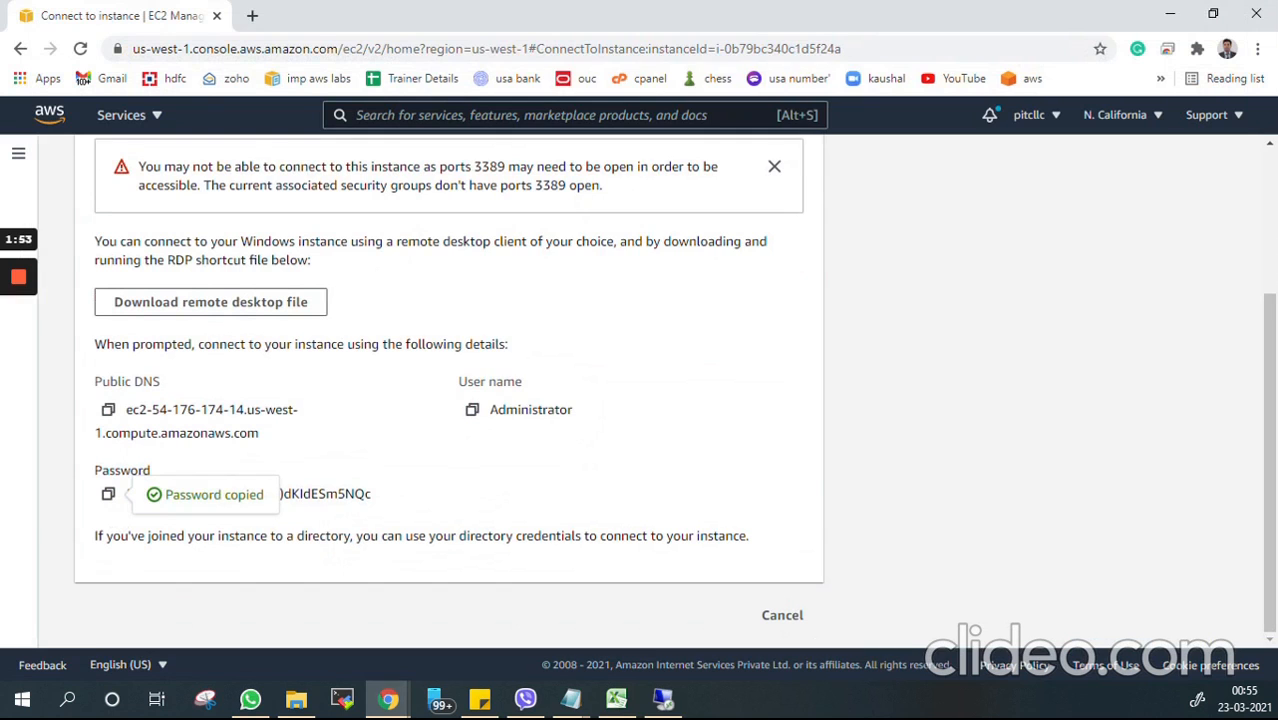
Switch back to the Remote Desktop credentials prompt, paste the administrator password and connect to 54.176.174.14, accepting the connection
{"action": "left_click", "coordinate": [662, 699]}
{"action": "left_click", "coordinate": [613, 179]}
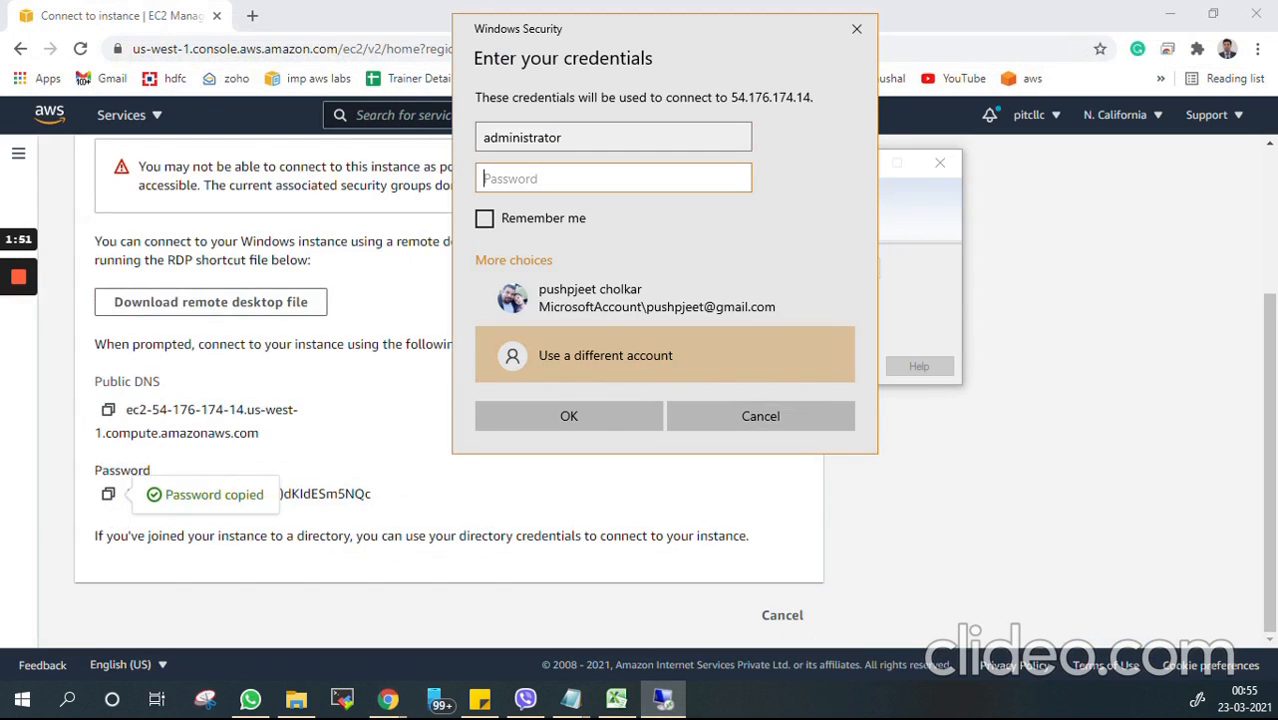
{"action": "key", "text": "ctrl+v"}
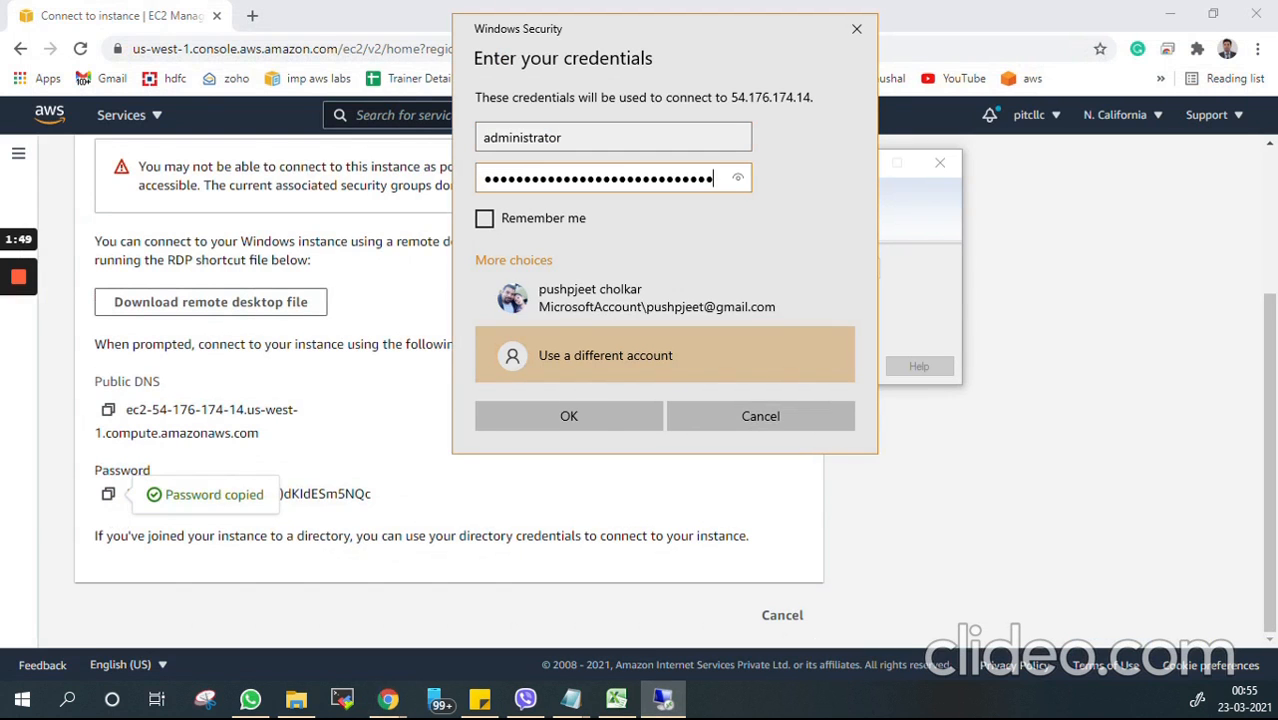
{"action": "left_click", "coordinate": [569, 416]}
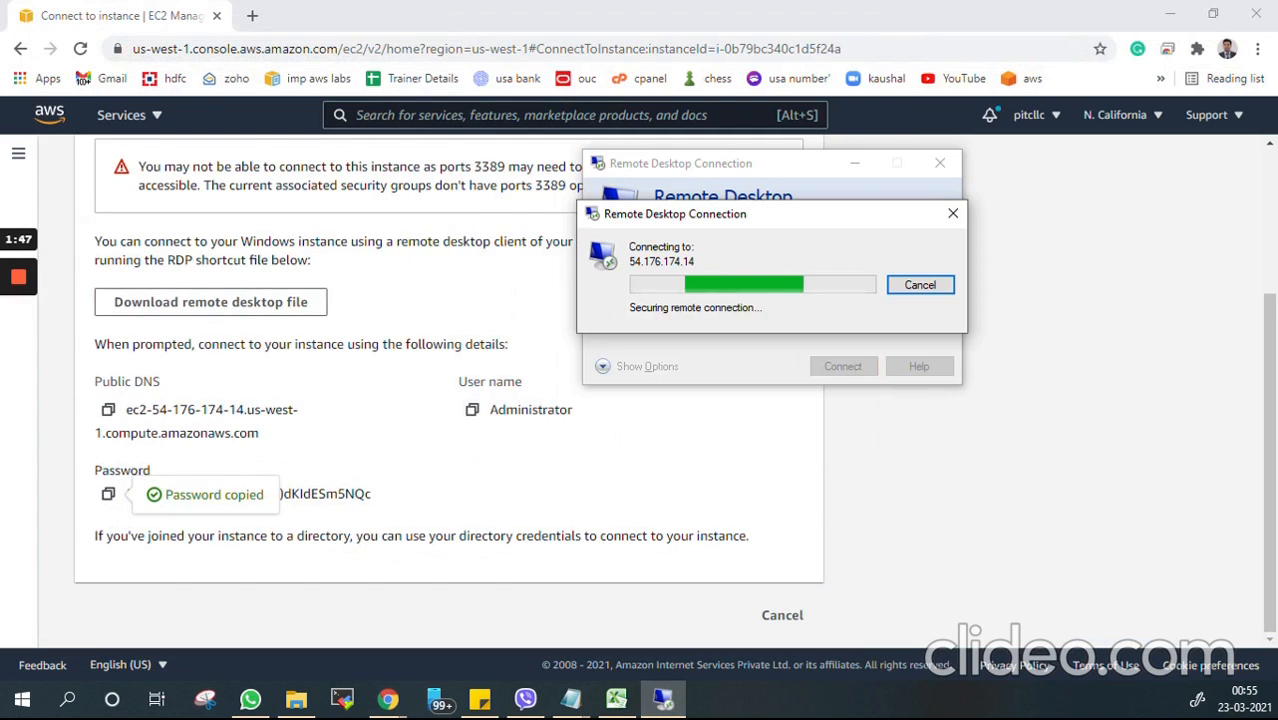
{"action": "left_click", "coordinate": [831, 431]}
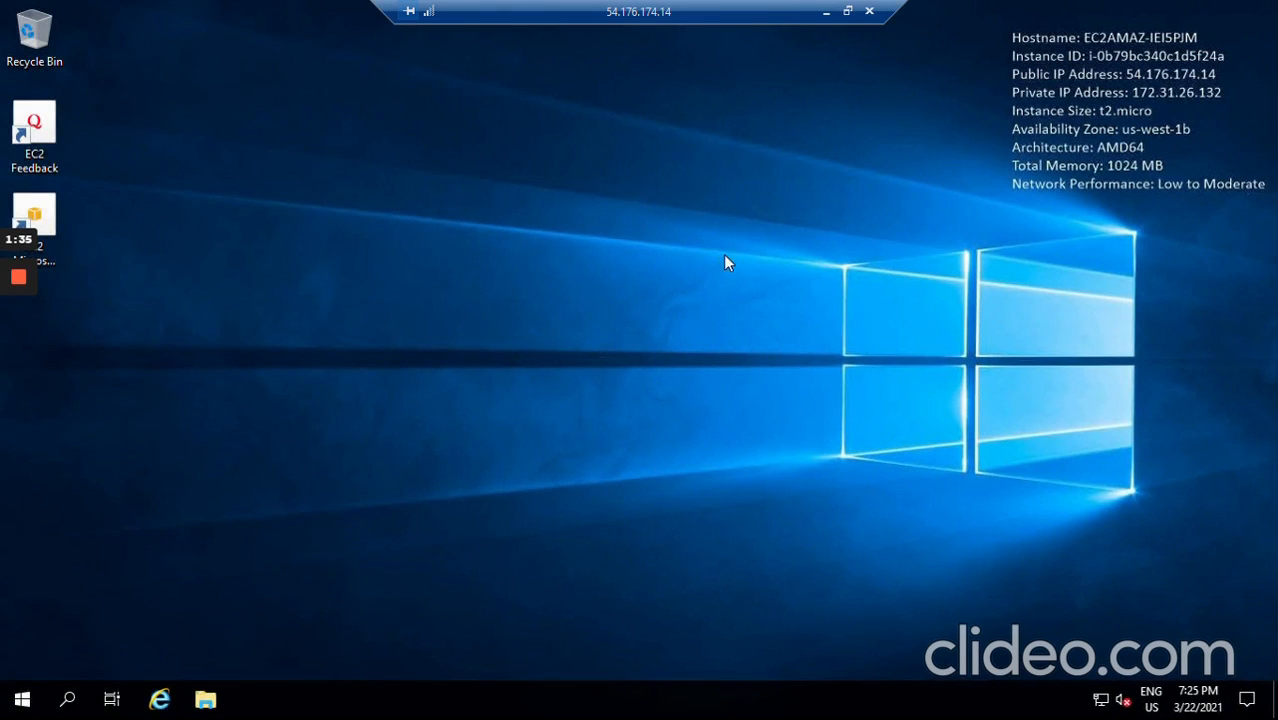
Open Internet Explorer on the remote server, move its window toward the desktop's middle and disconnect the remote session
{"action": "left_click", "coordinate": [159, 700]}
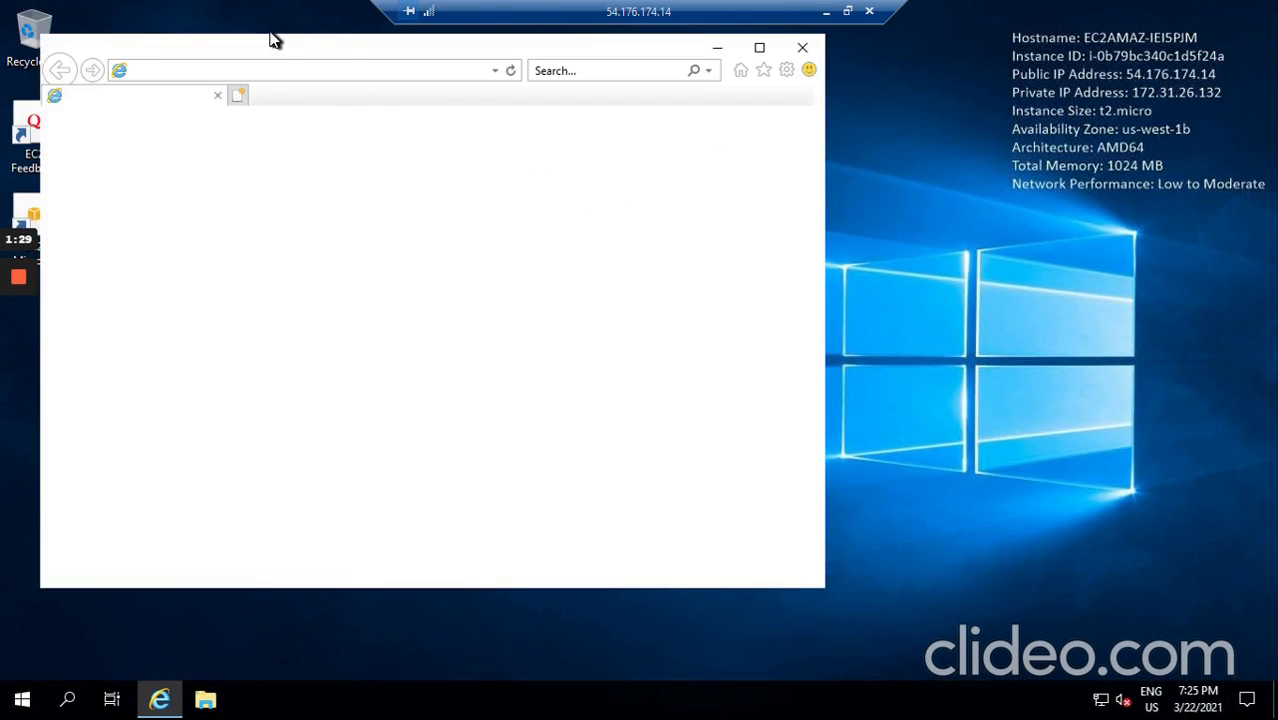
{"action": "left_click_drag", "start_coordinate": [280, 44], "coordinate": [517, 73]}
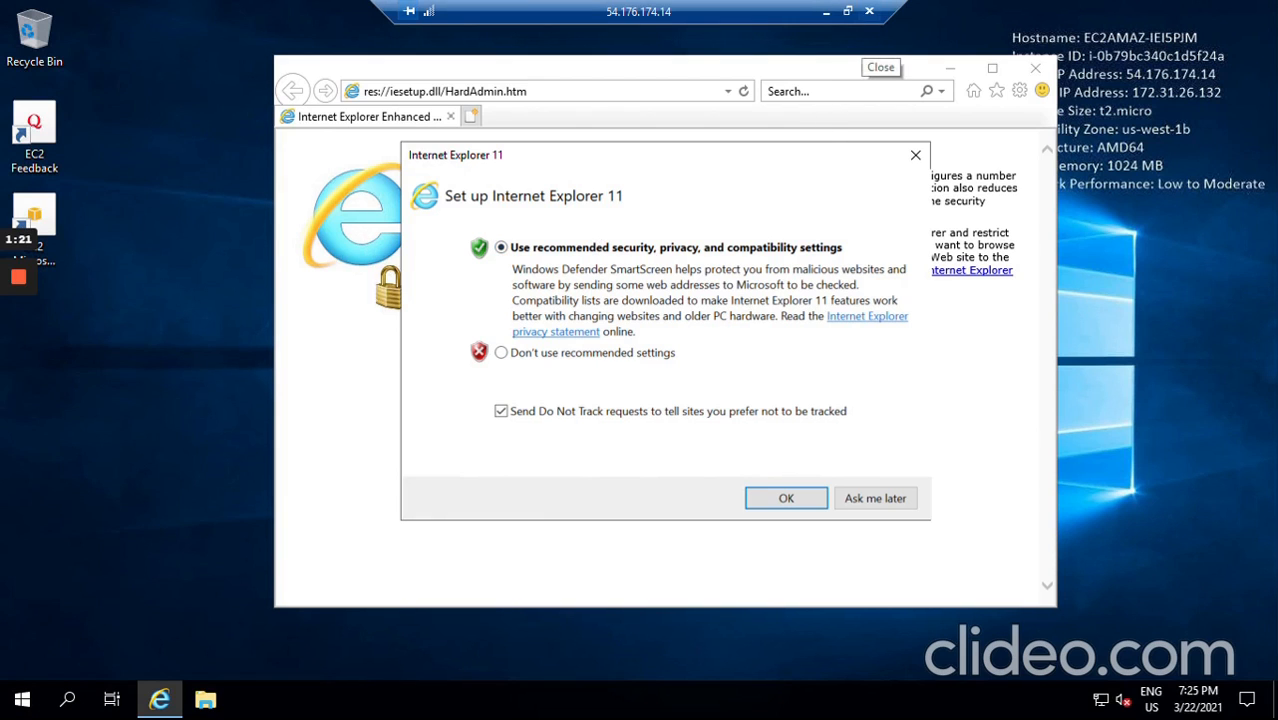
{"action": "left_click", "coordinate": [869, 11]}
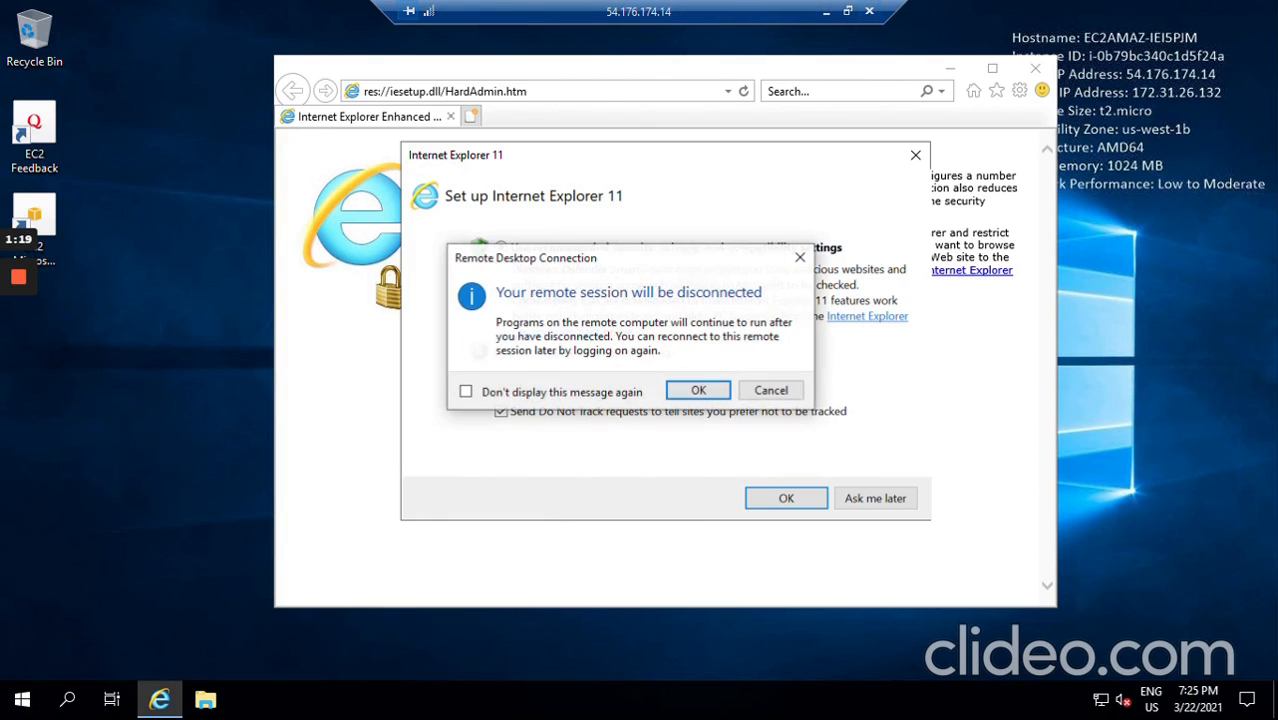
{"action": "left_click", "coordinate": [698, 390]}
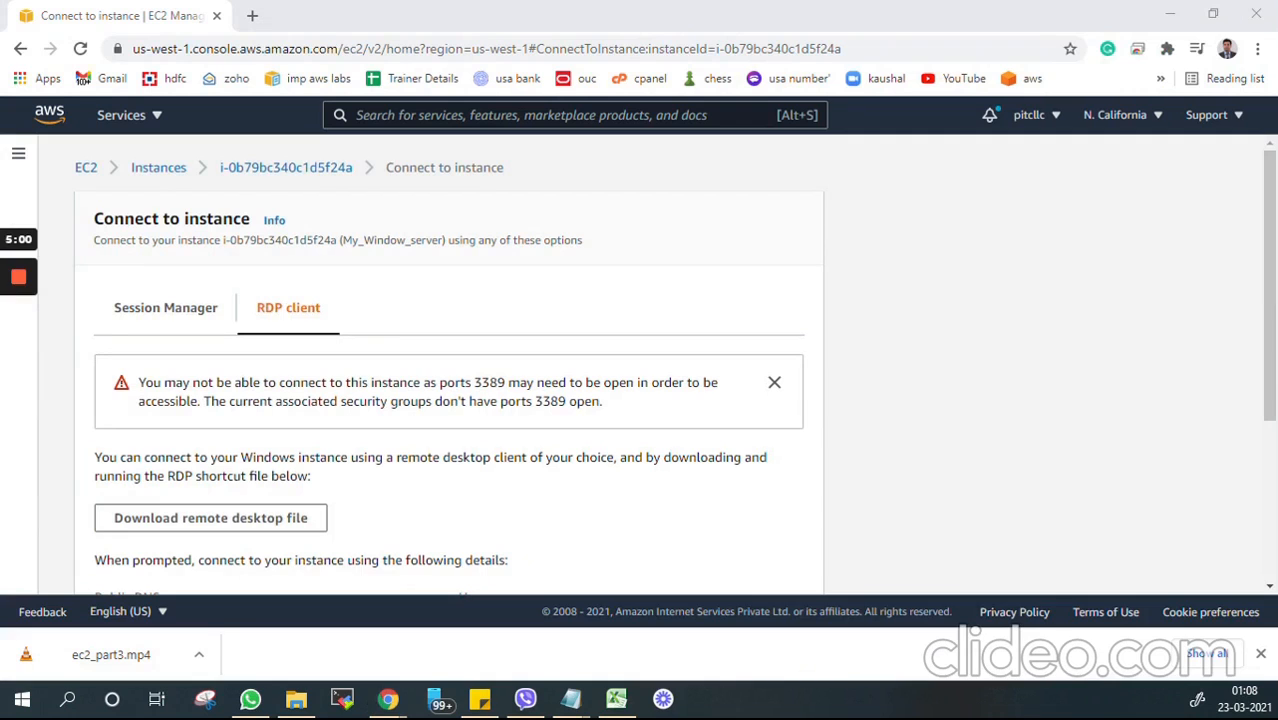
Return to the EC2 instances list, split the view evenly with the details pane and sort the list by instance state
{"action": "left_click", "coordinate": [160, 170]}
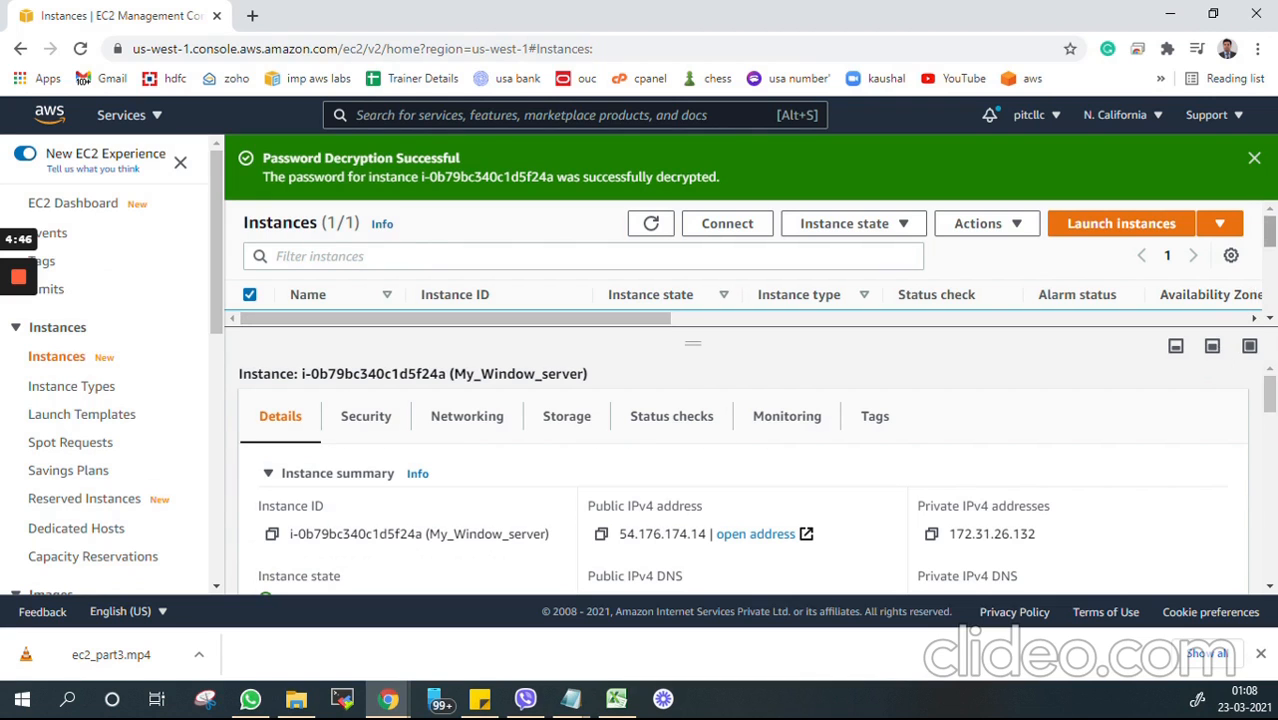
{"action": "left_click", "coordinate": [1212, 345]}
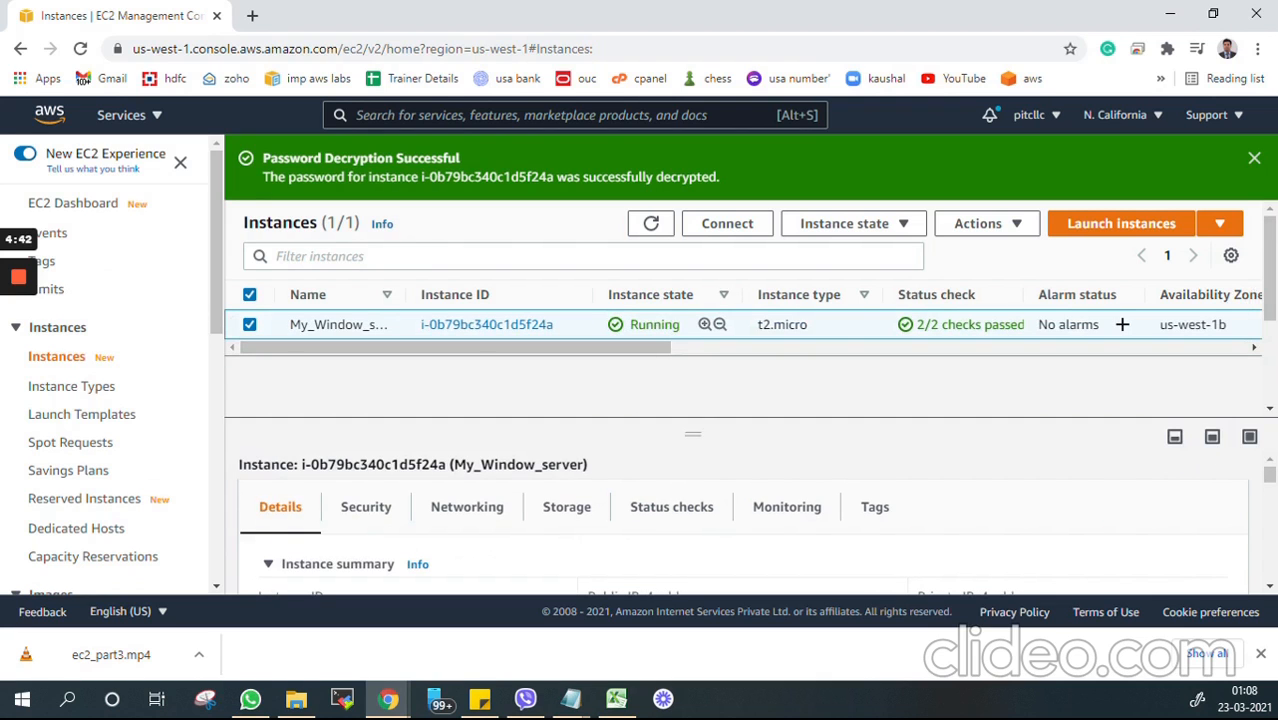
{"action": "left_click_drag", "start_coordinate": [600, 347], "coordinate": [639, 325]}
{"action": "left_click", "coordinate": [717, 295]}
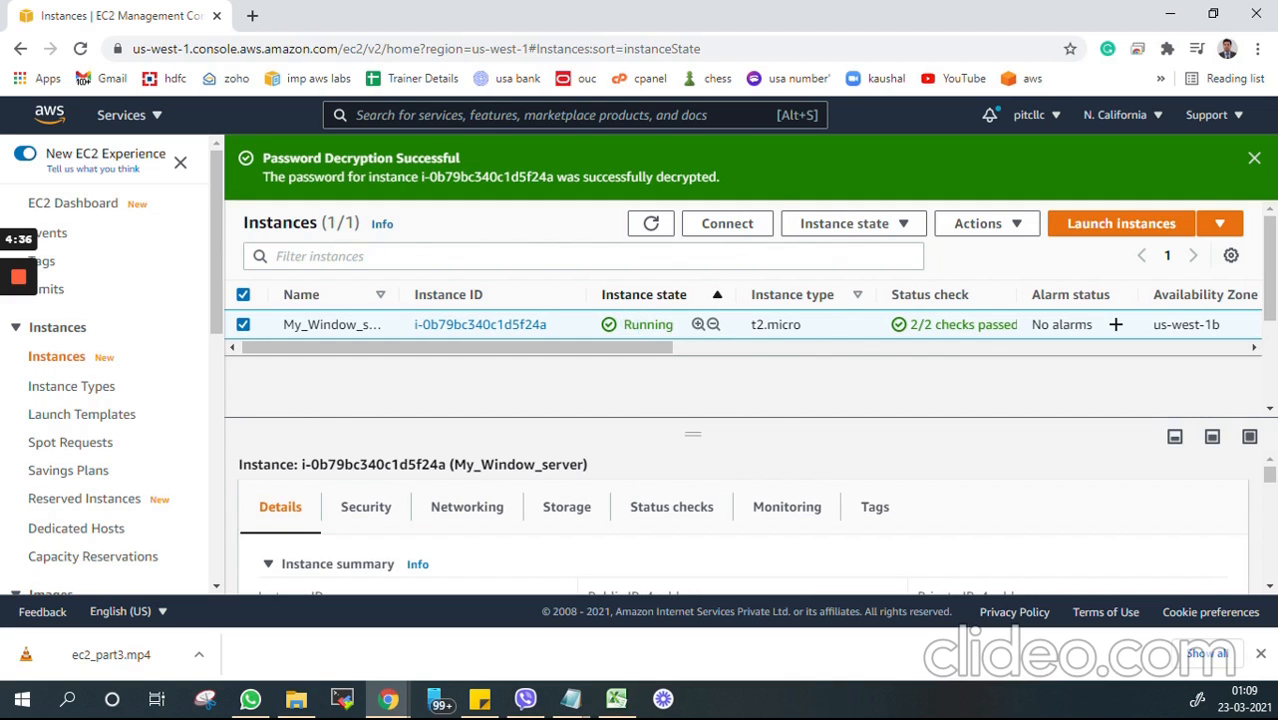
Review the instance state actions available for My_Window_server and its public IPv4 address in the instances list
{"action": "left_click", "coordinate": [905, 229]}
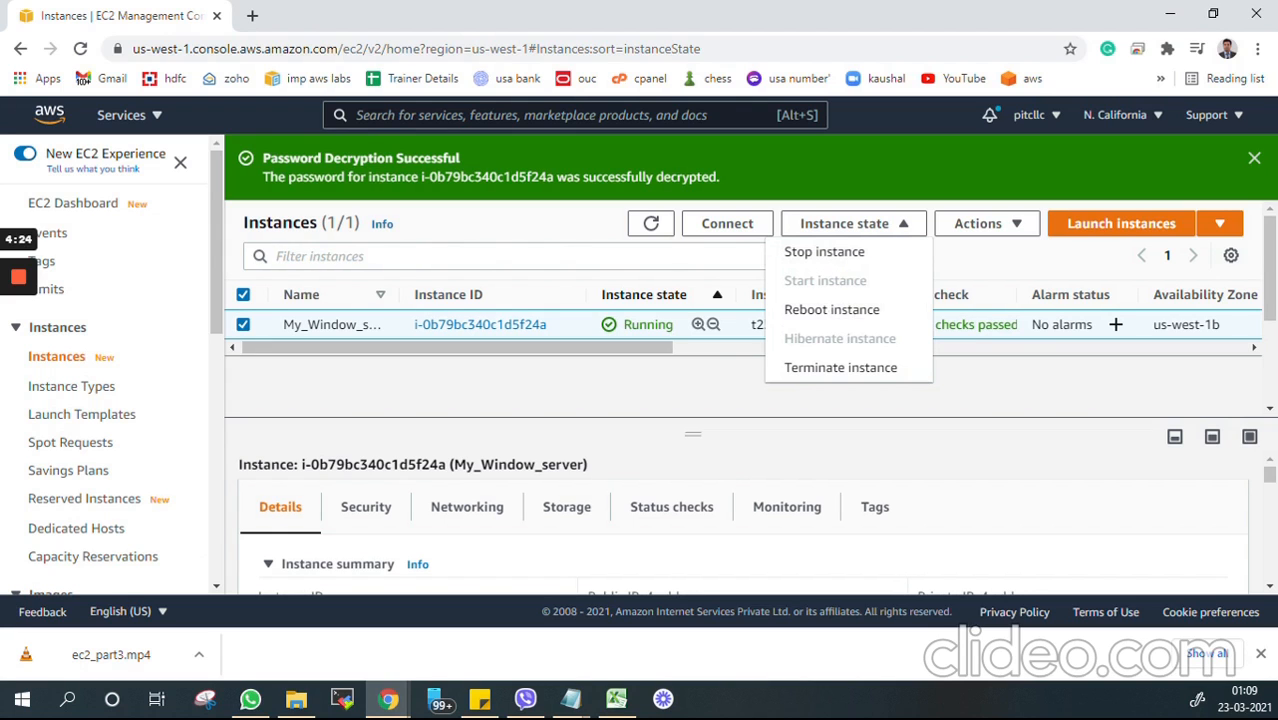
{"action": "left_click", "coordinate": [1115, 324]}
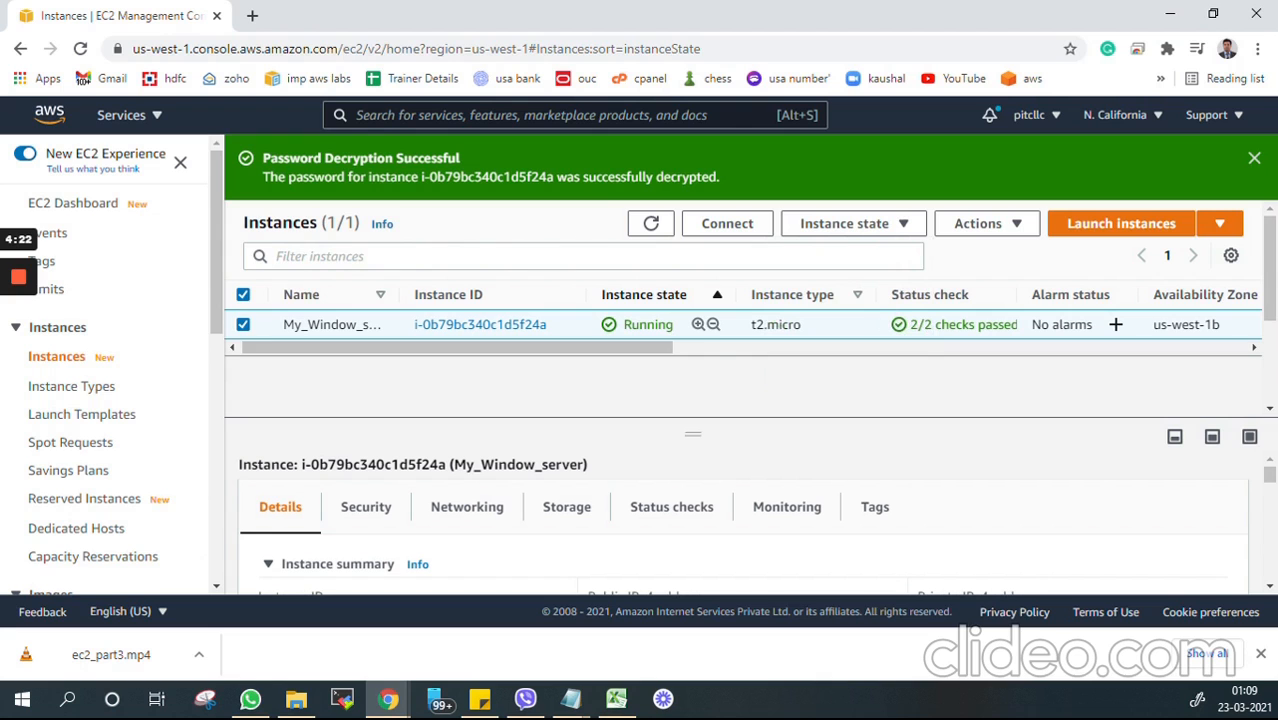
{"action": "left_click_drag", "start_coordinate": [500, 347], "coordinate": [710, 347]}
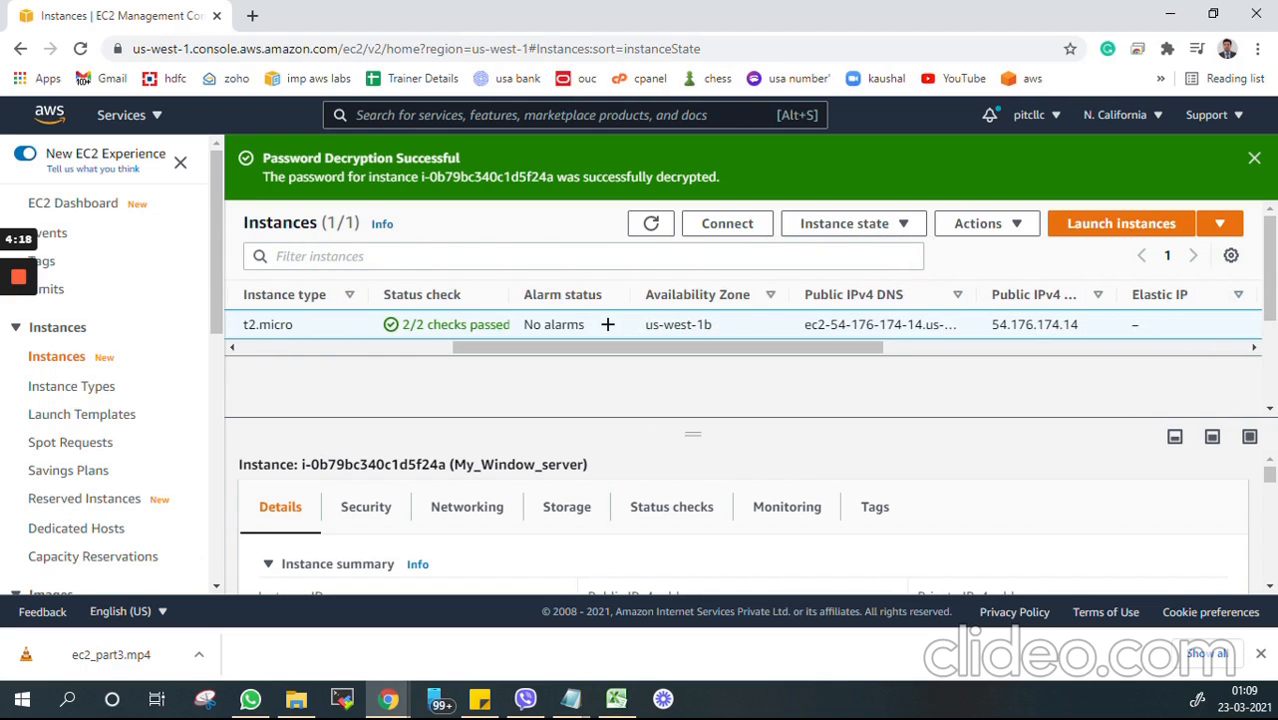
{"action": "left_click_drag", "start_coordinate": [990, 324], "coordinate": [1078, 324]}
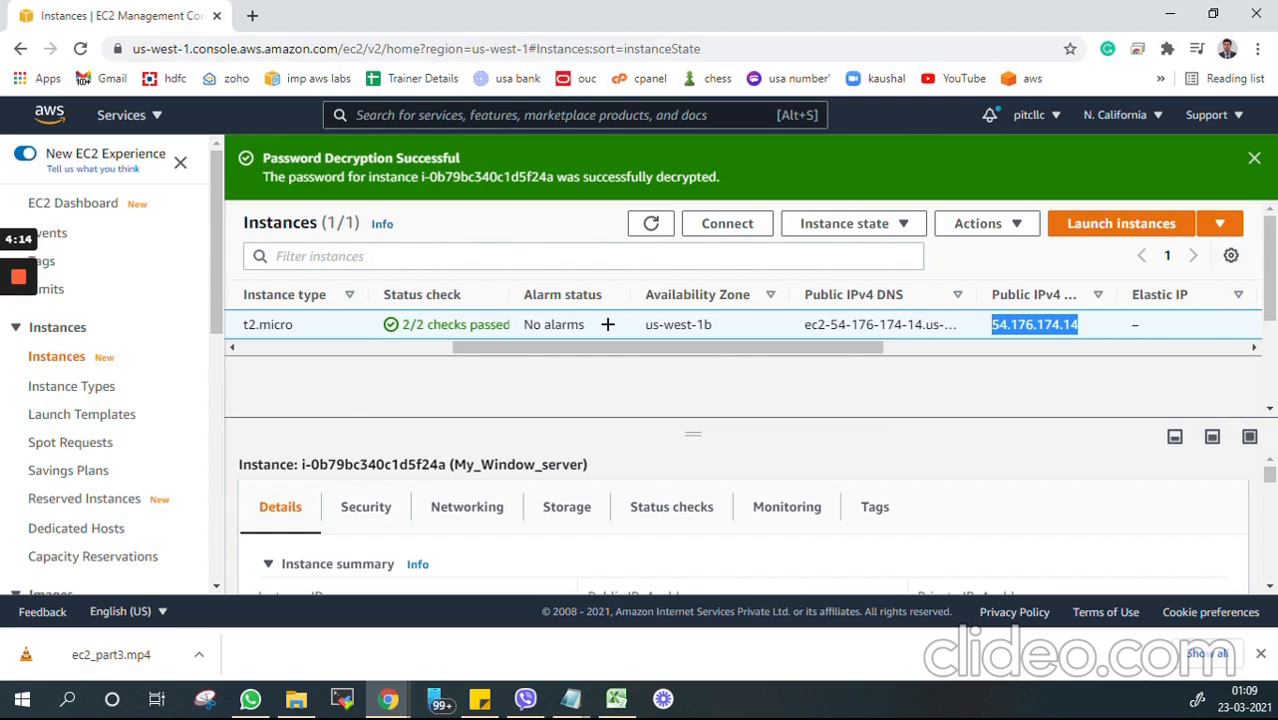
{"action": "left_click", "coordinate": [608, 324]}
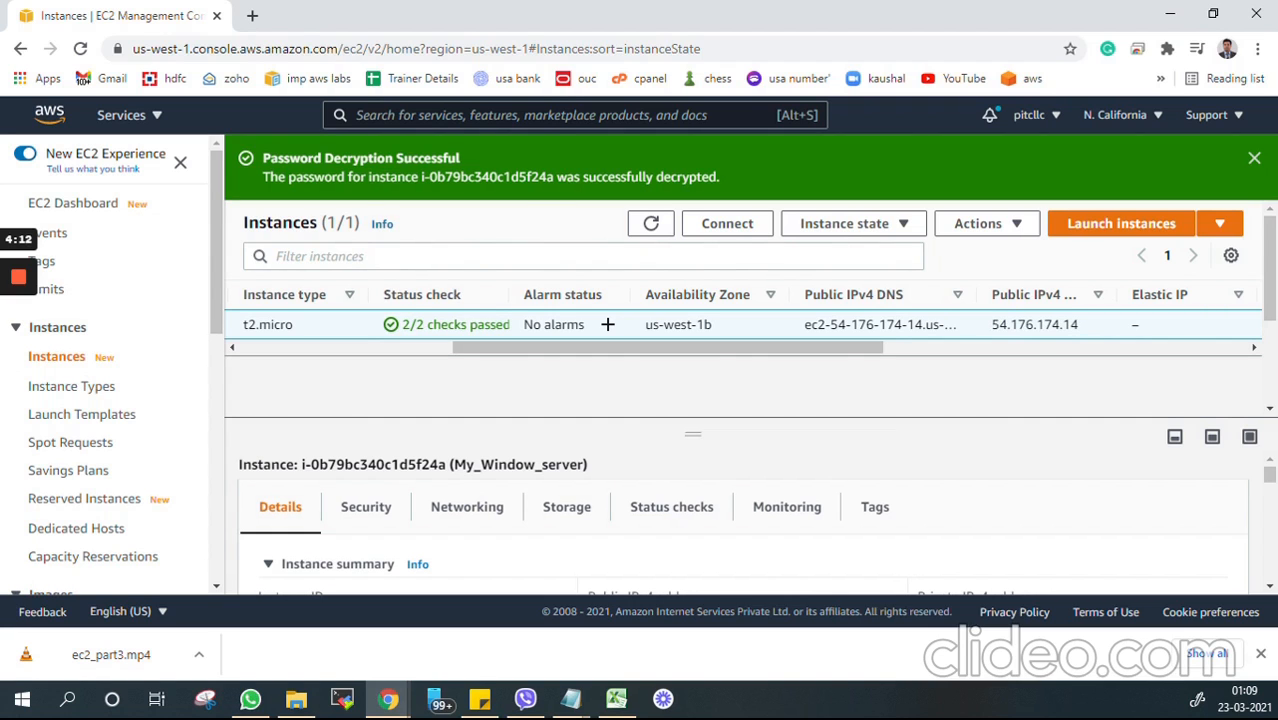
{"action": "left_click_drag", "start_coordinate": [999, 324], "coordinate": [1071, 324]}
Terminate the My_Window_server instance and confirm the termination
{"action": "left_click_drag", "start_coordinate": [830, 347], "coordinate": [744, 347]}
{"action": "left_click", "coordinate": [906, 249]}
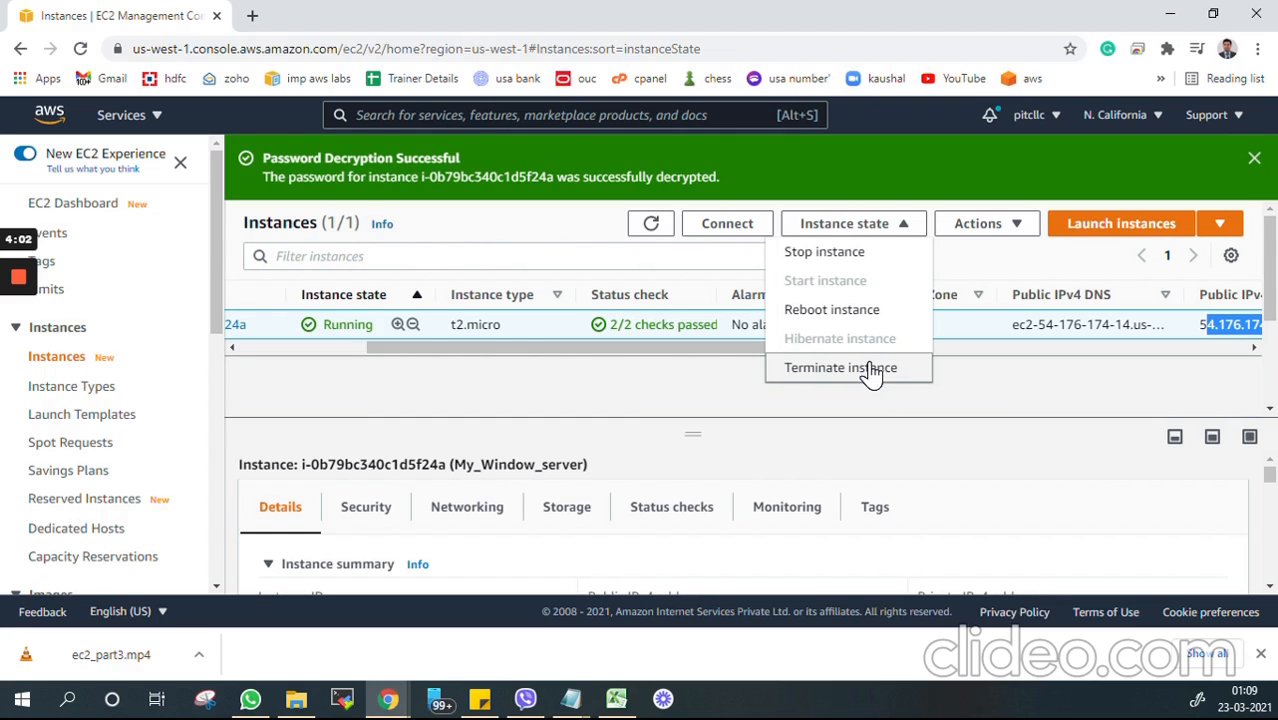
{"action": "left_click_drag", "start_coordinate": [695, 348], "coordinate": [566, 348]}
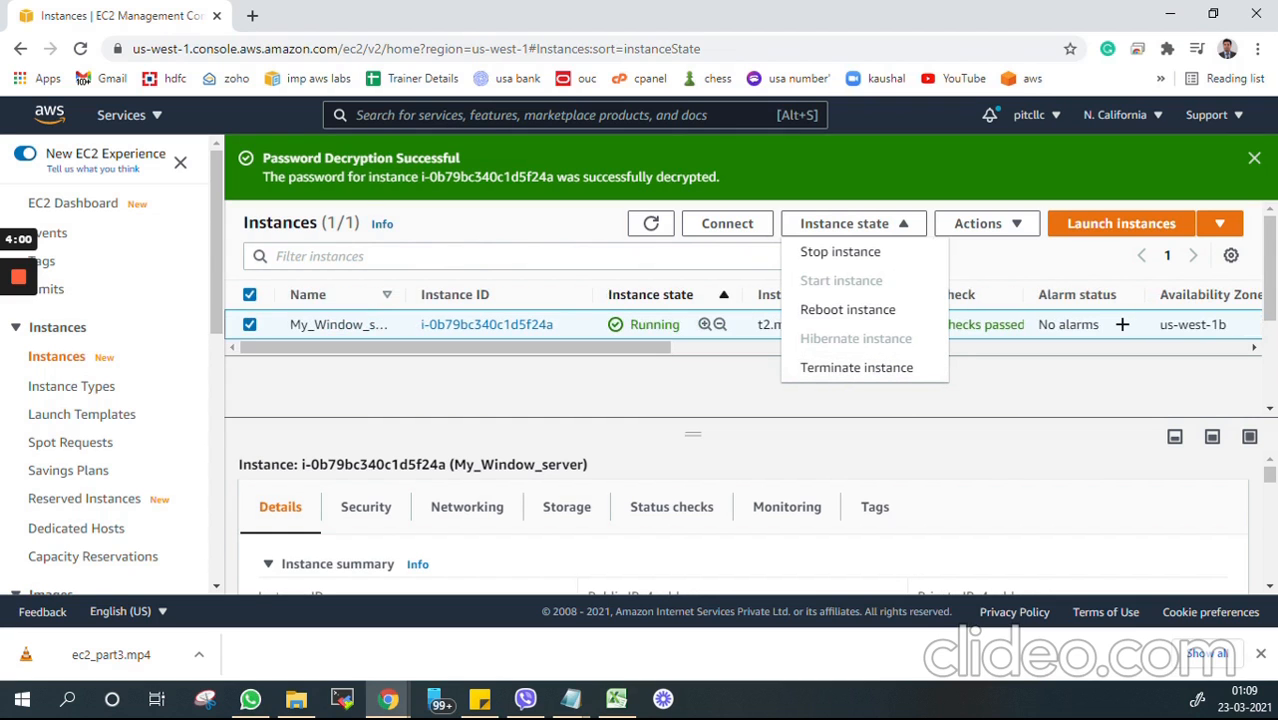
{"action": "left_click", "coordinate": [893, 376]}
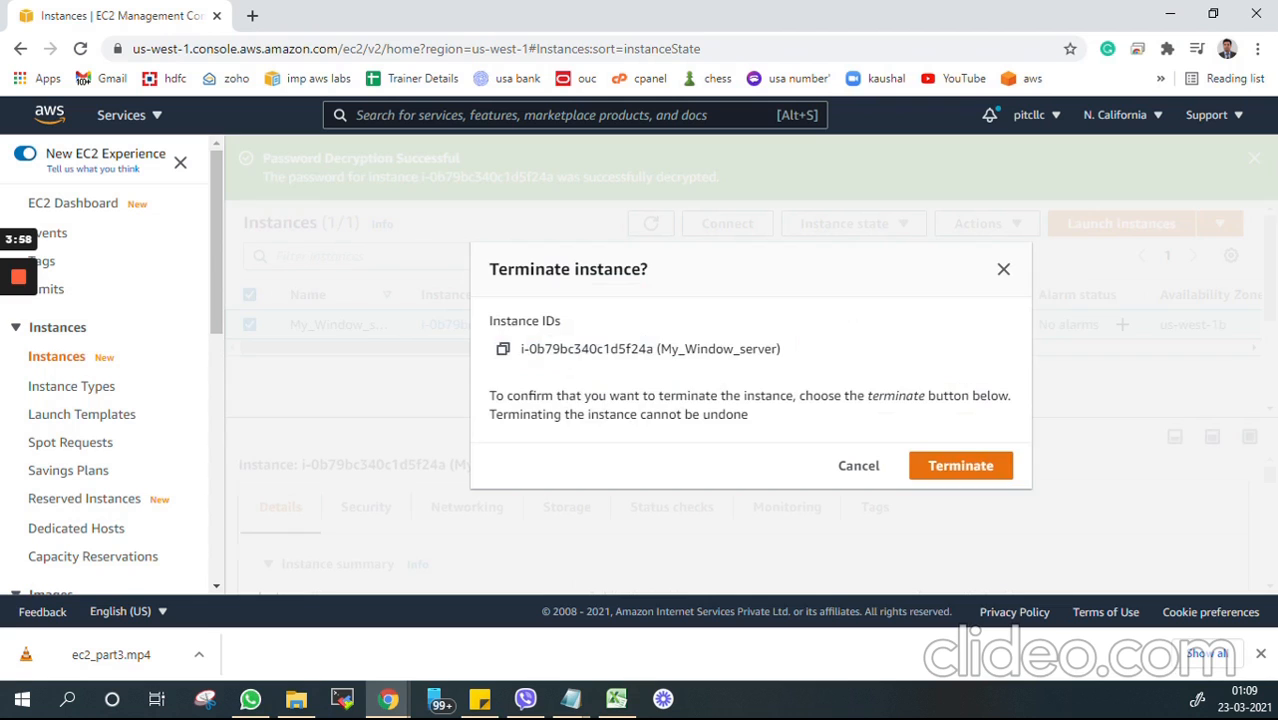
{"action": "left_click", "coordinate": [948, 478]}
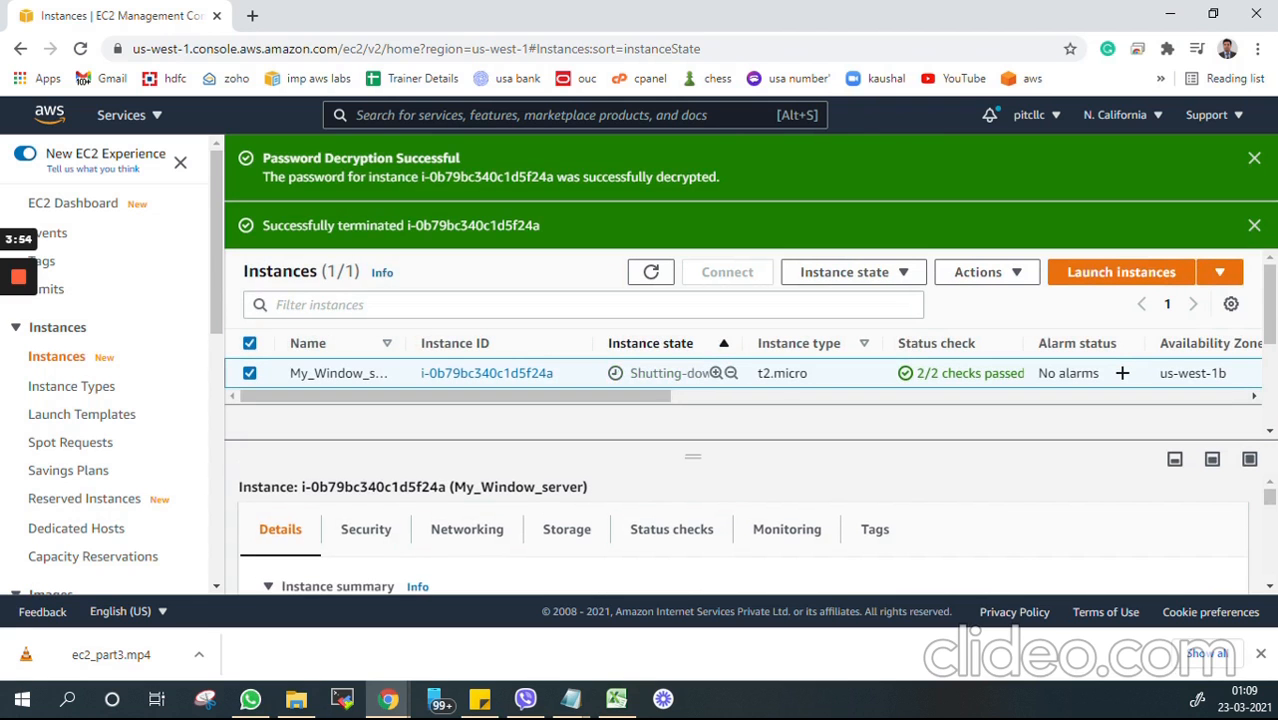
Dismiss the termination and password decryption notifications, and check the instance state of My_Window_server
{"action": "left_click", "coordinate": [1256, 226]}
{"action": "left_click", "coordinate": [1254, 158]}
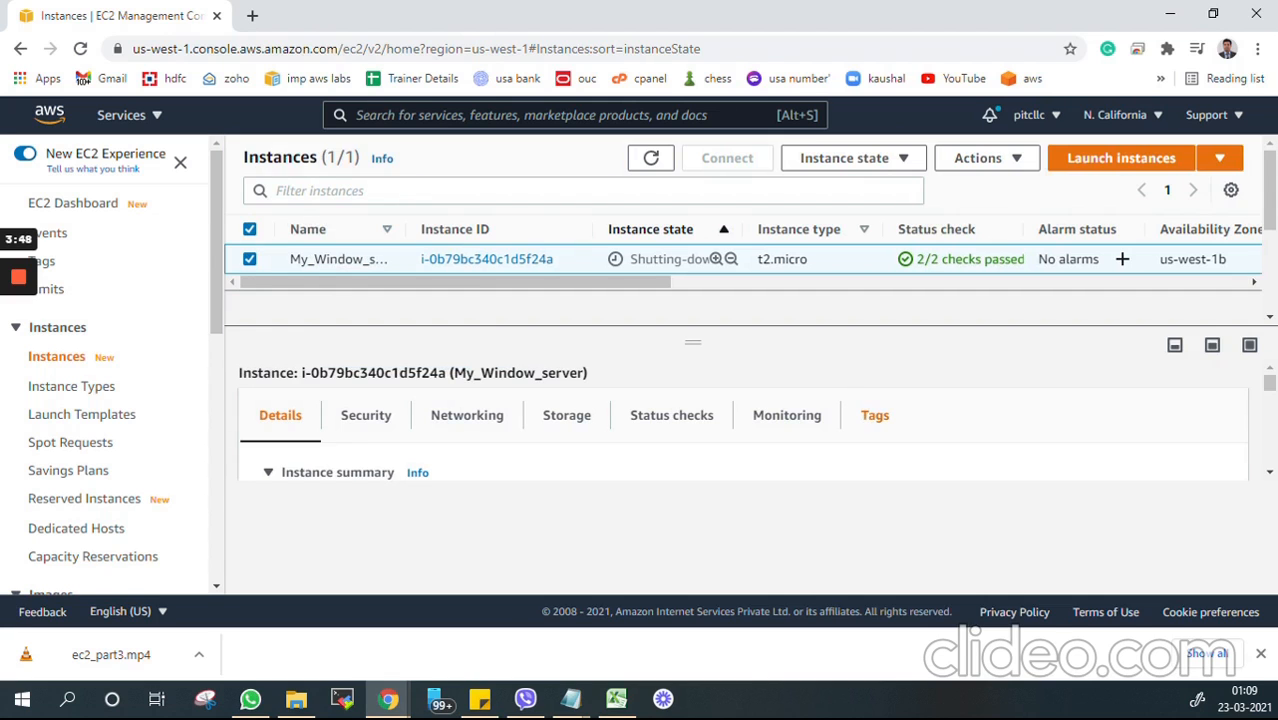
{"action": "left_click_drag", "start_coordinate": [628, 259], "coordinate": [710, 259]}
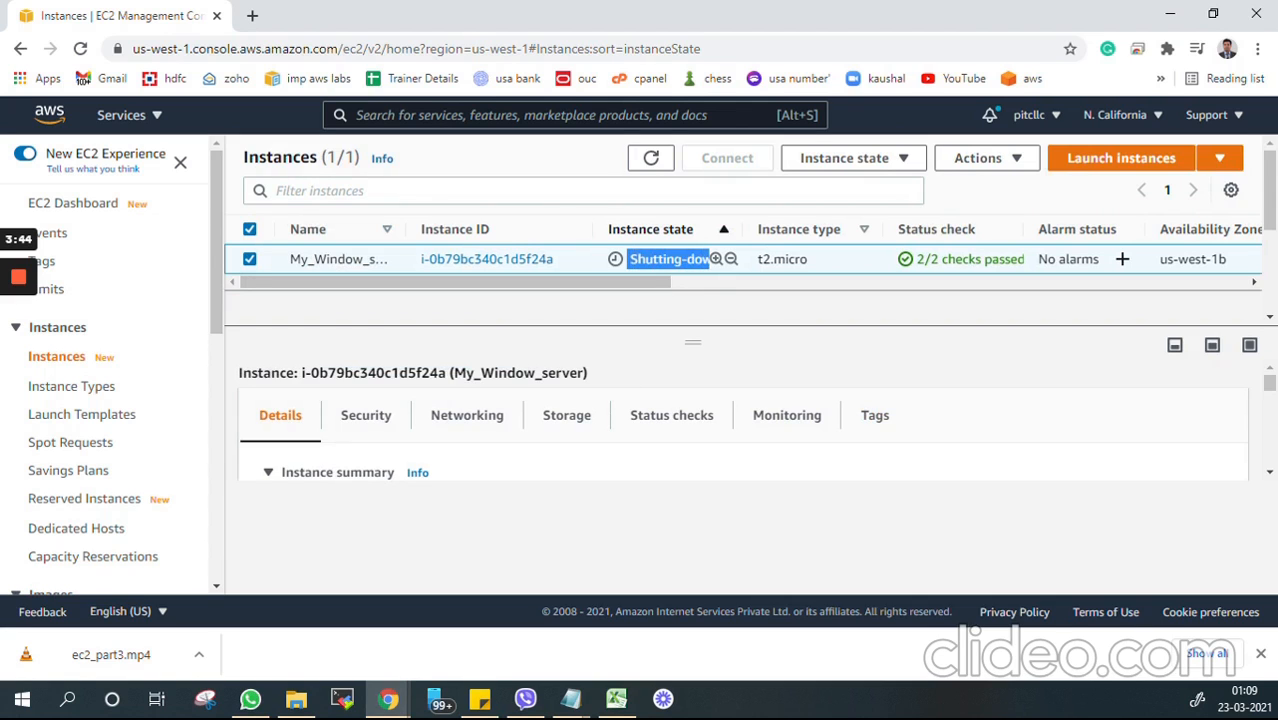